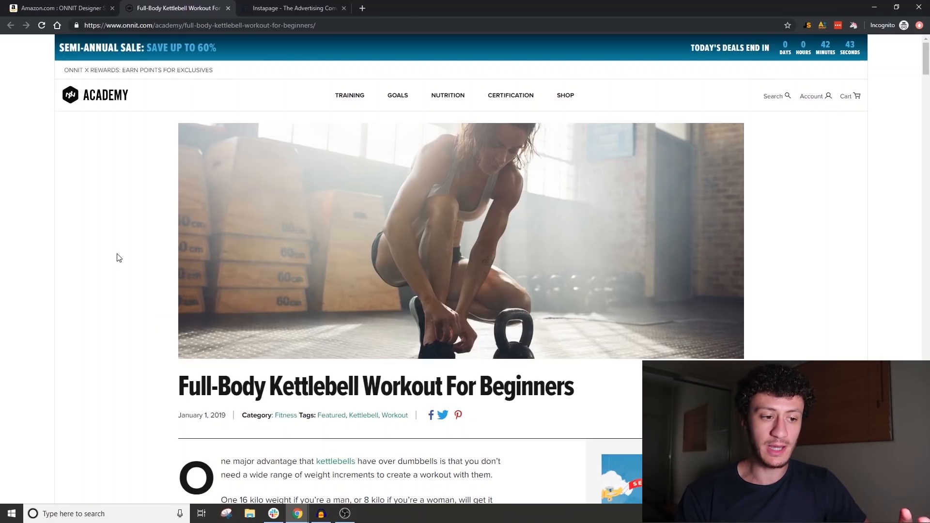
Step: Examine the Onnit beginner kettlebell workout article, from its introduction through the numbered exercise videos and their instructions
scroll(119, 258, down, 15)
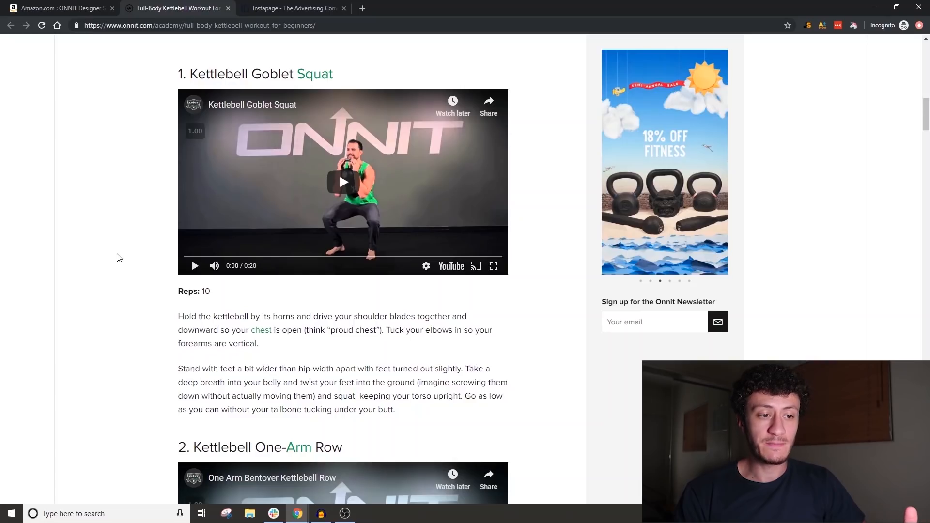
scroll(118, 258, up, 1)
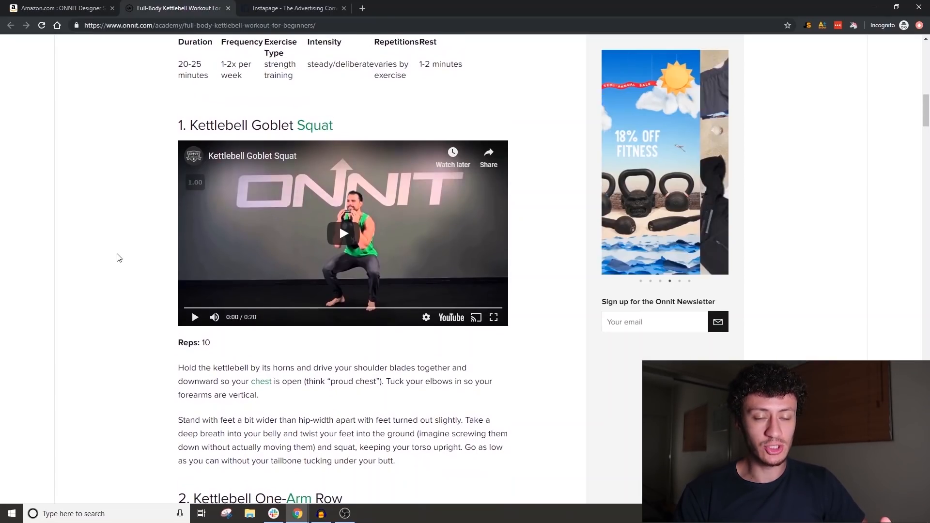
scroll(119, 258, down, 2)
scroll(119, 258, down, 5)
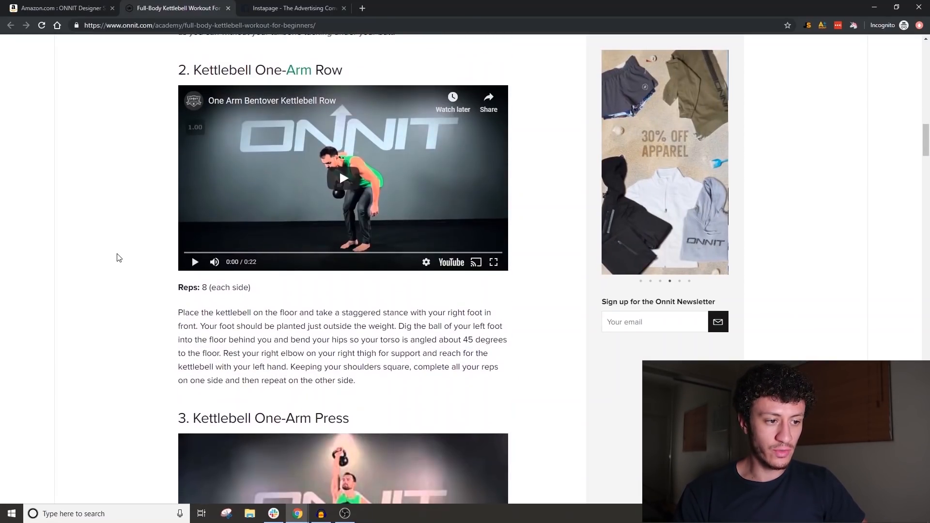
key(Home)
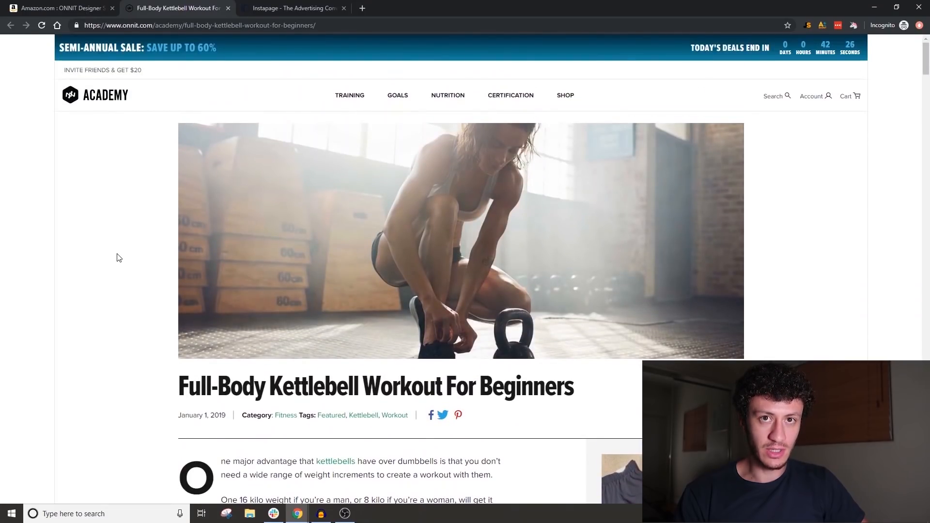
scroll(118, 233, down, 12)
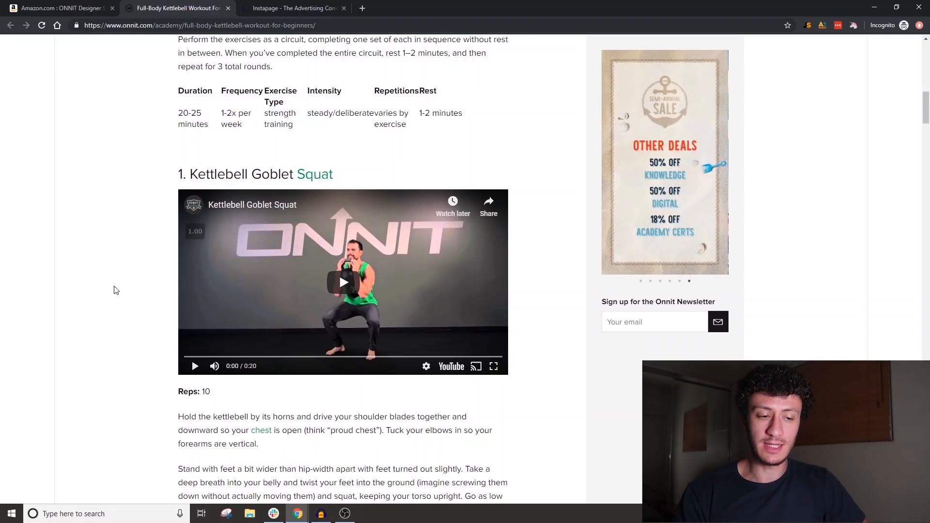
scroll(116, 289, down, 3)
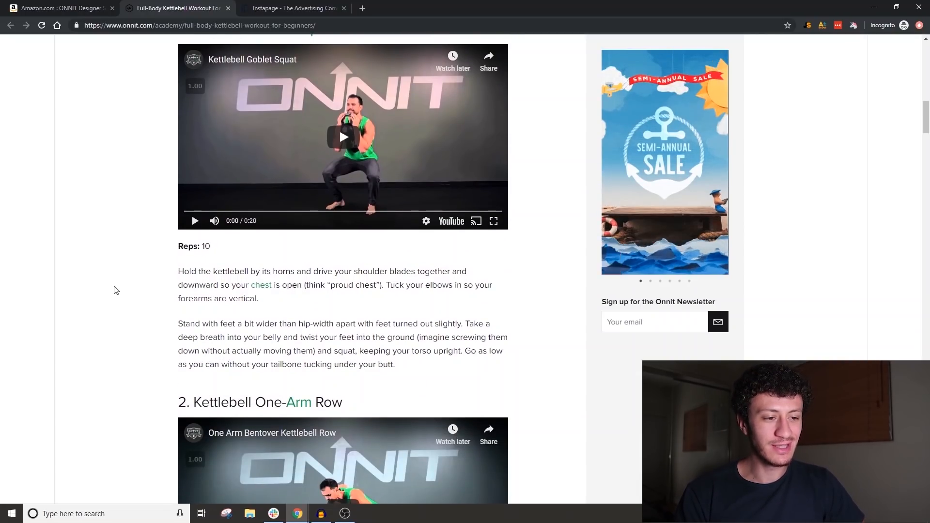
scroll(116, 290, down, 5)
scroll(116, 290, down, 2)
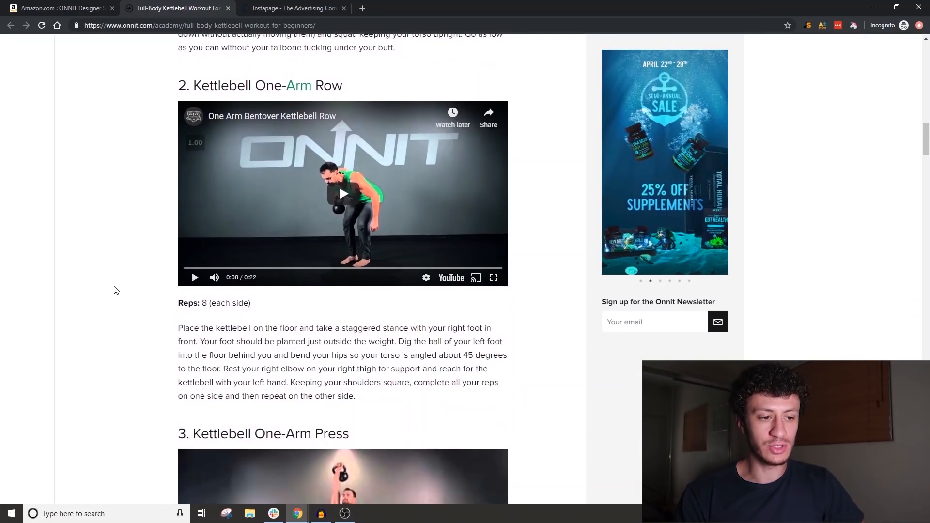
scroll(117, 290, down, 3)
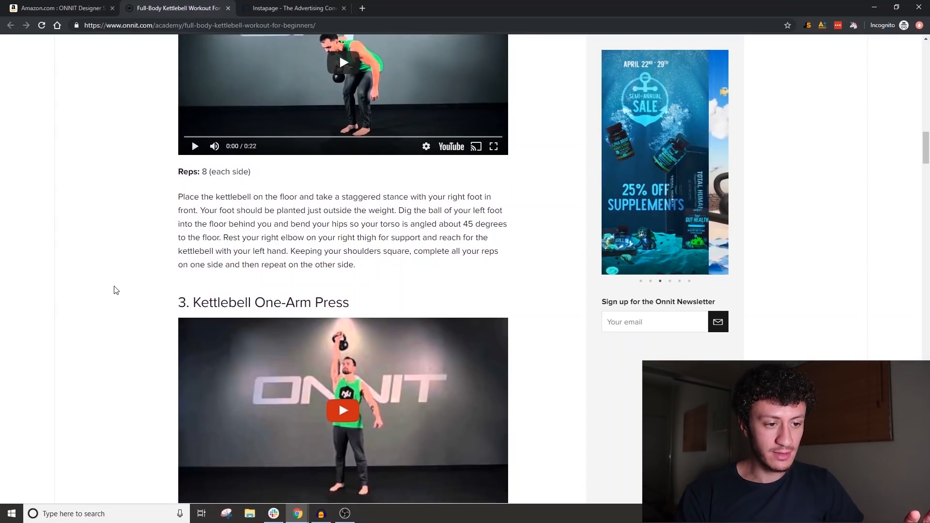
Step: Check the ONNIT Designer Sculpted Kettlebells listing on Amazon, and return to the Onnit workout article
click(48, 5)
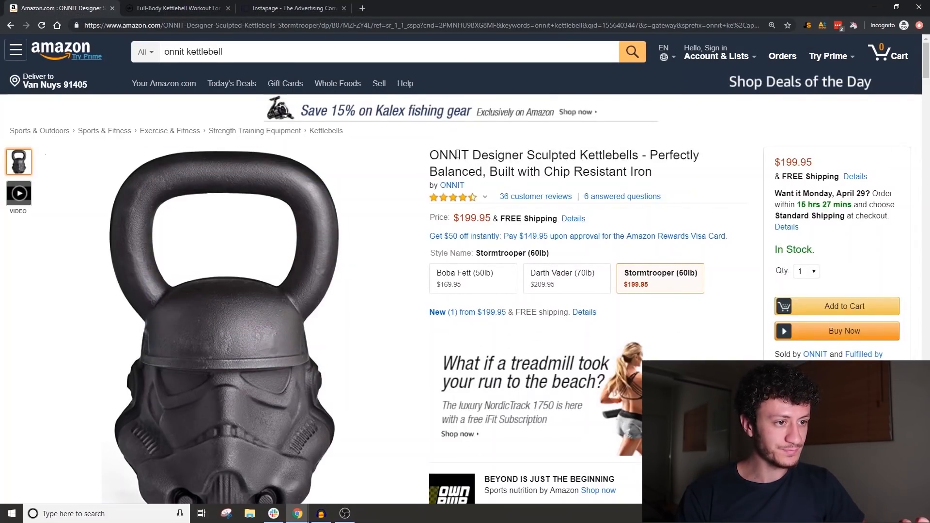
double_click(457, 154)
click(459, 154)
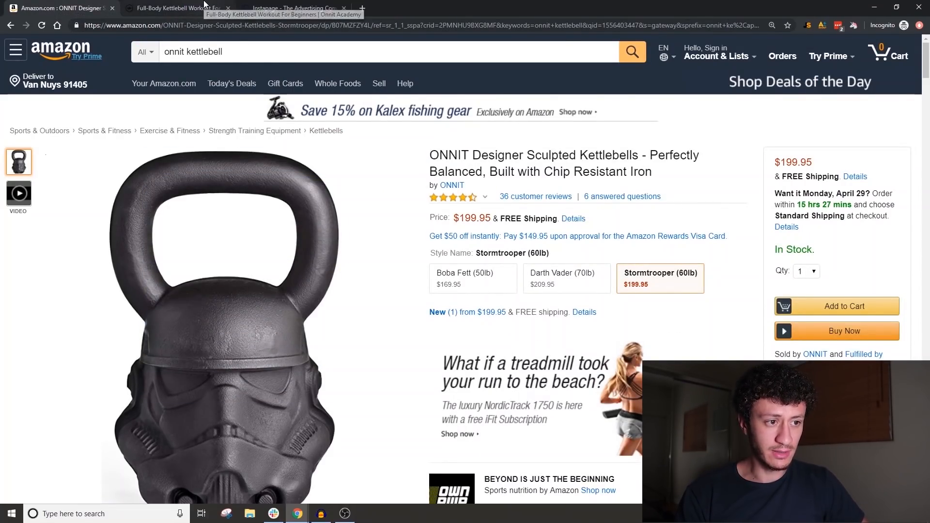
click(204, 4)
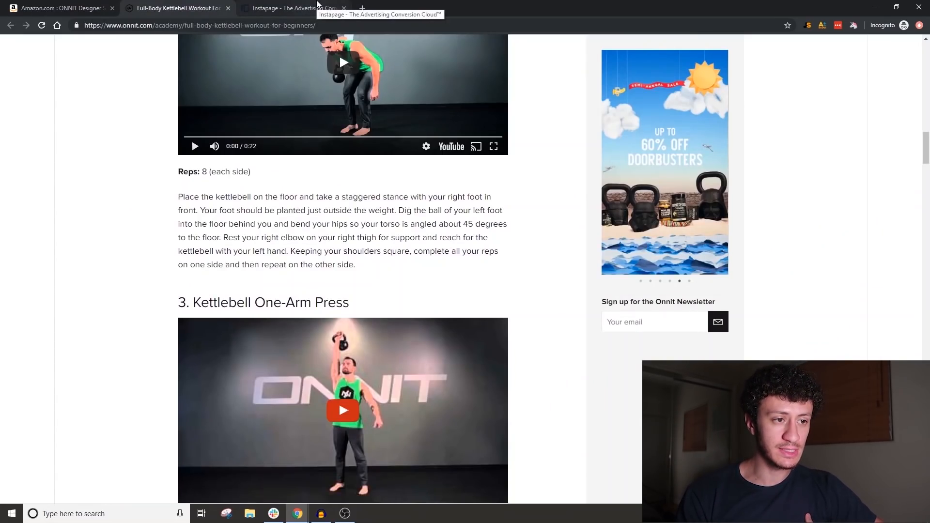
Step: Start the free-trial sign-up on the Instapage site and fill in the first name, last name and work email
click(318, 4)
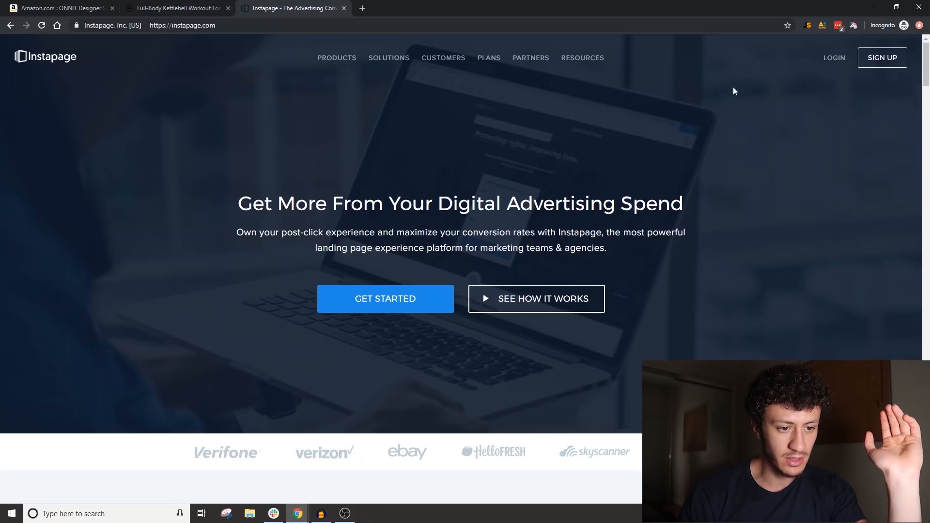
click(422, 303)
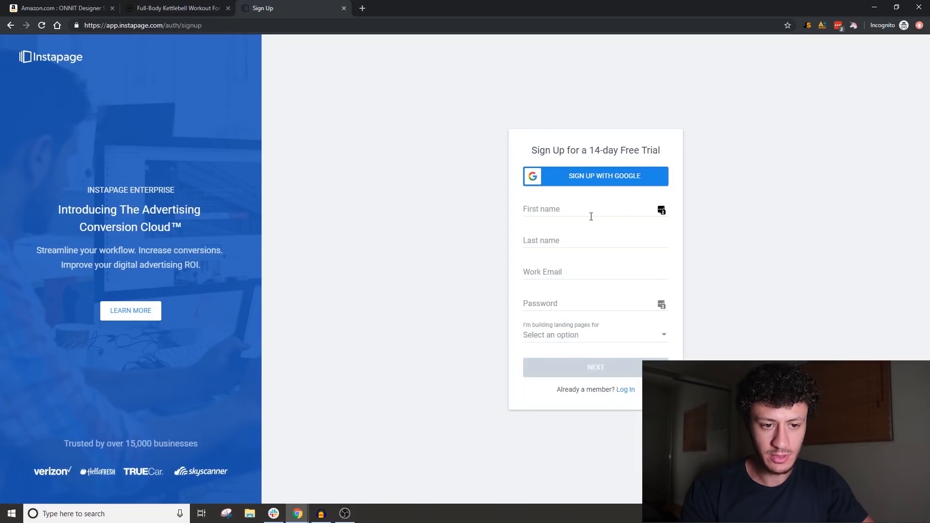
click(590, 212)
text(Samer)
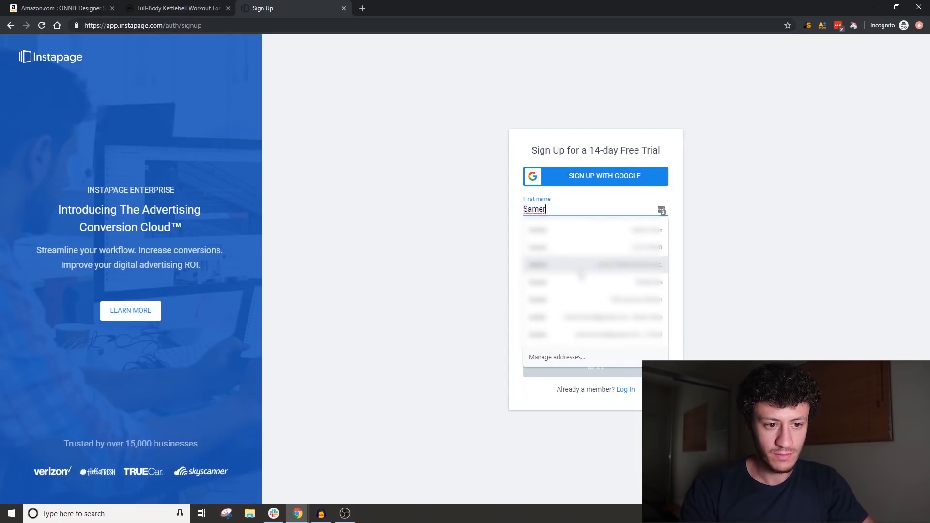
click(557, 242)
text(Brax)
key(Tab)
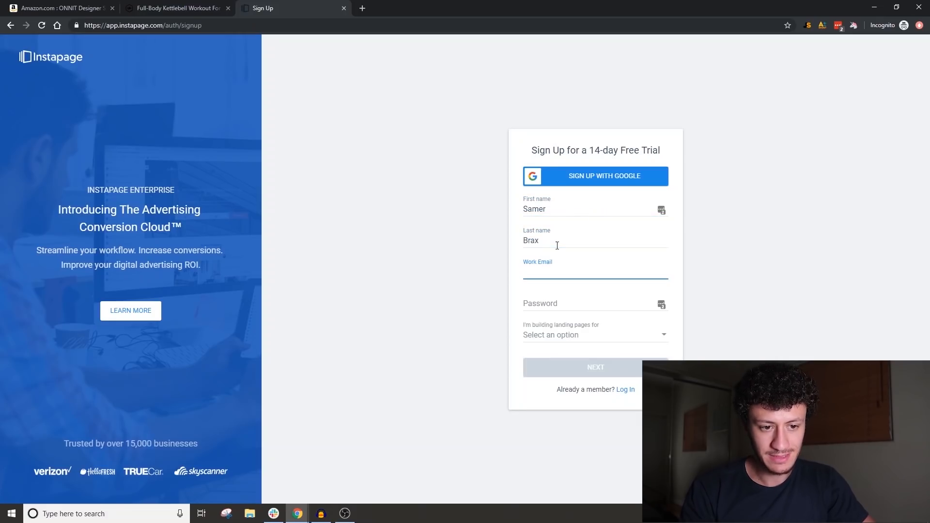
text([blurred]@gmail.com)
key(Tab)
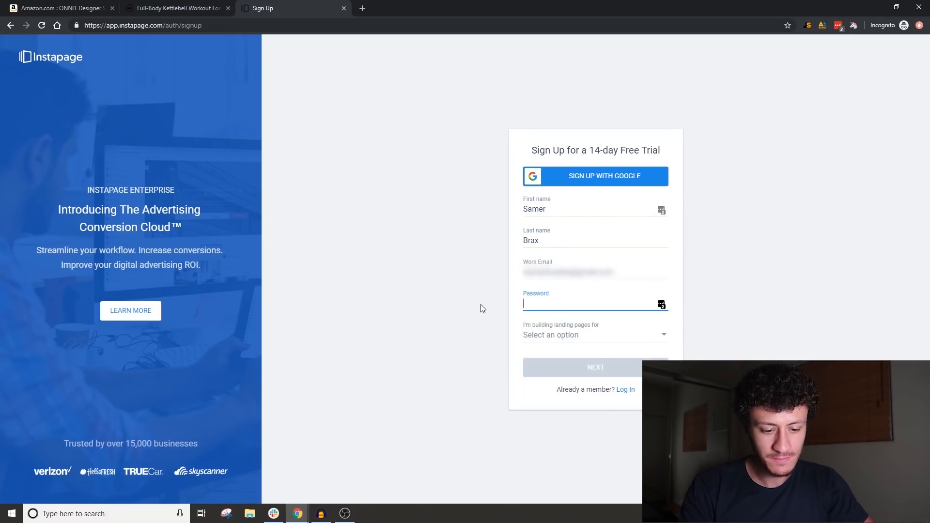
Step: Enter the account password, choose "My own business" as the landing page purpose, and continue to the company details
key(ctrl+v)
key(Tab)
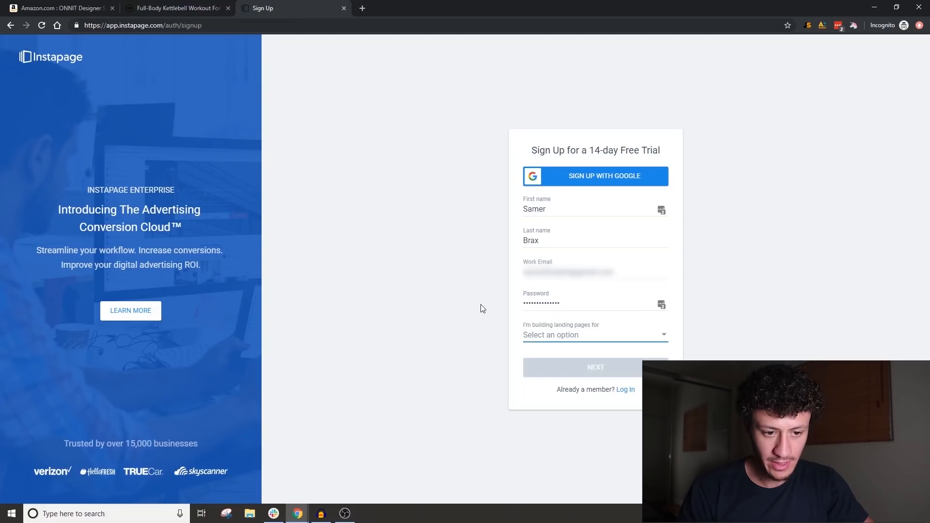
click(585, 342)
click(586, 350)
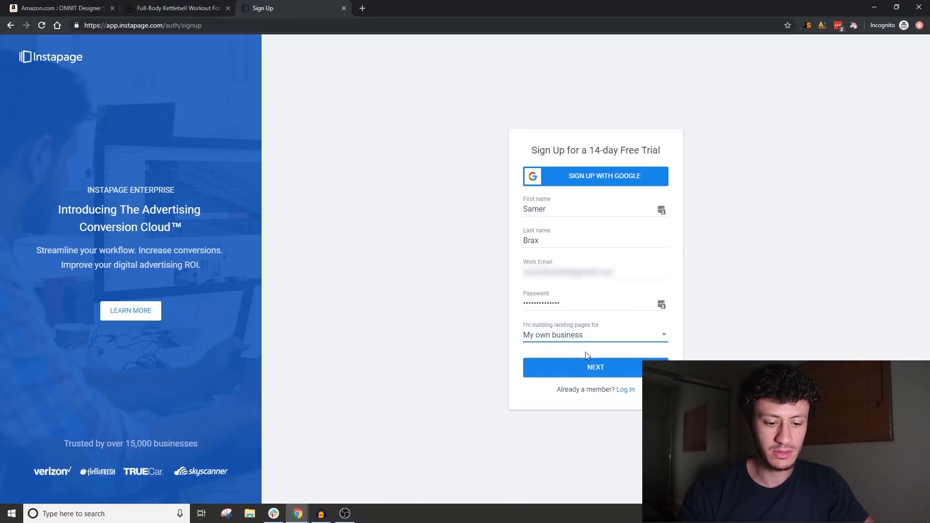
click(571, 376)
Step: Fill in the company name, set the role to Entrepreneur, and finish the sign-up form
click(586, 238)
text(Samer Brax Biz)
key(Tab)
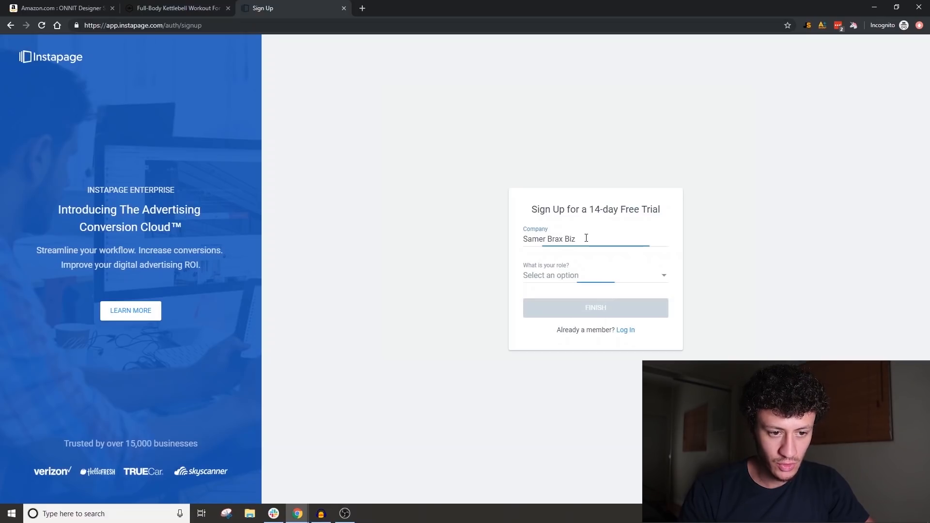
click(577, 286)
click(565, 276)
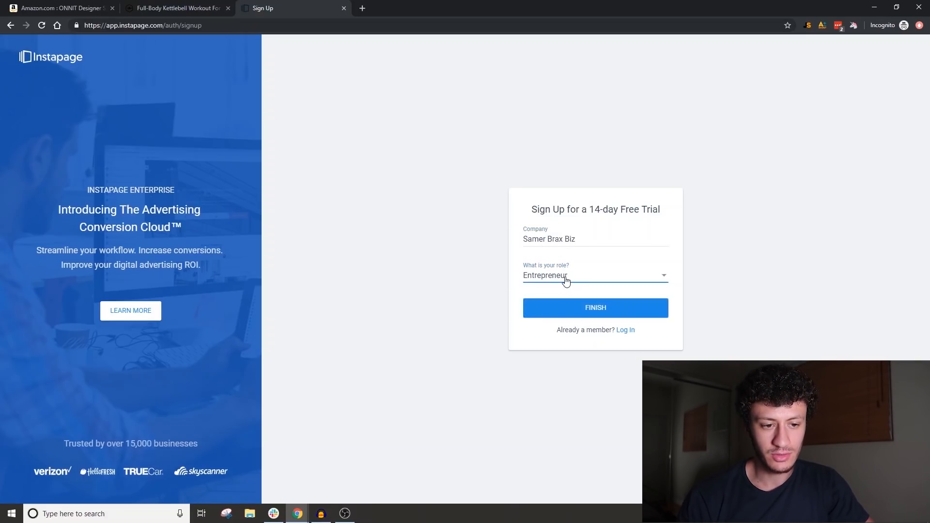
click(563, 316)
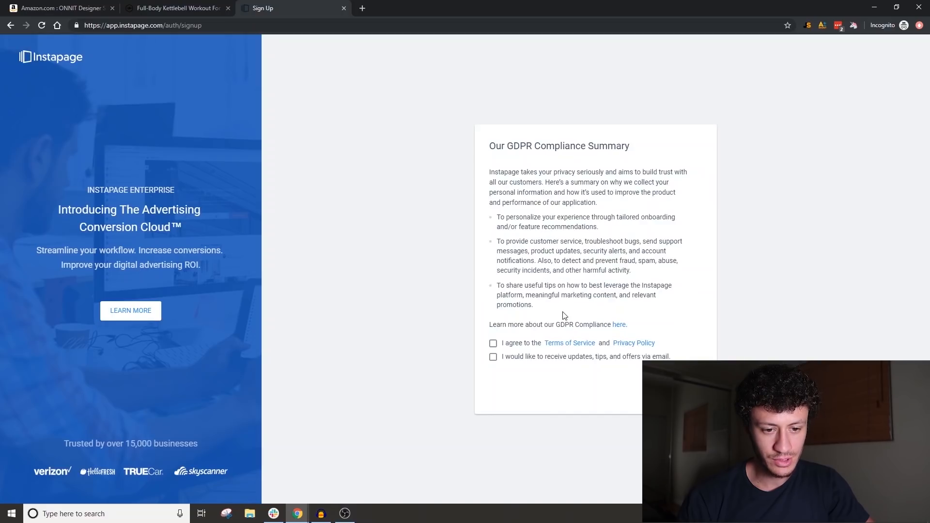
Step: Agree to the Terms of Service and Privacy Policy, complete the sign-up, and dismiss the dashboard's getting-started tip
click(517, 348)
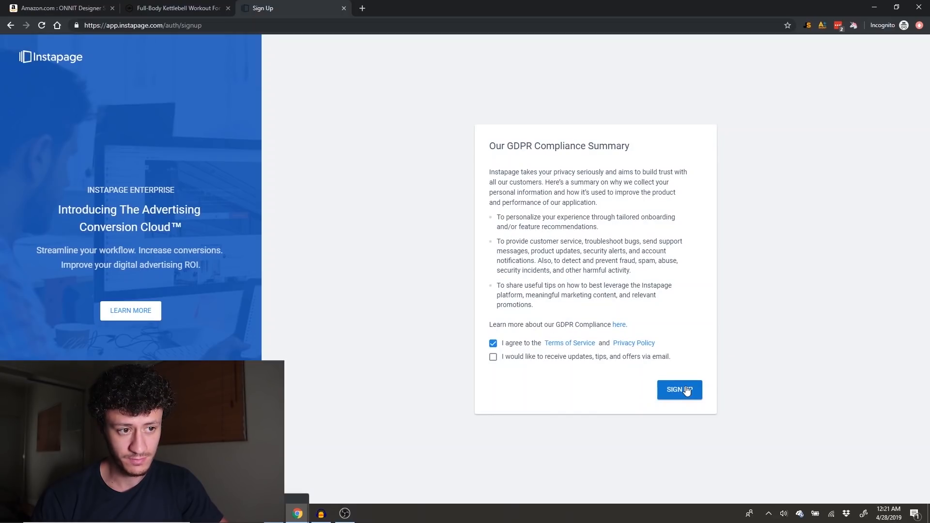
click(686, 390)
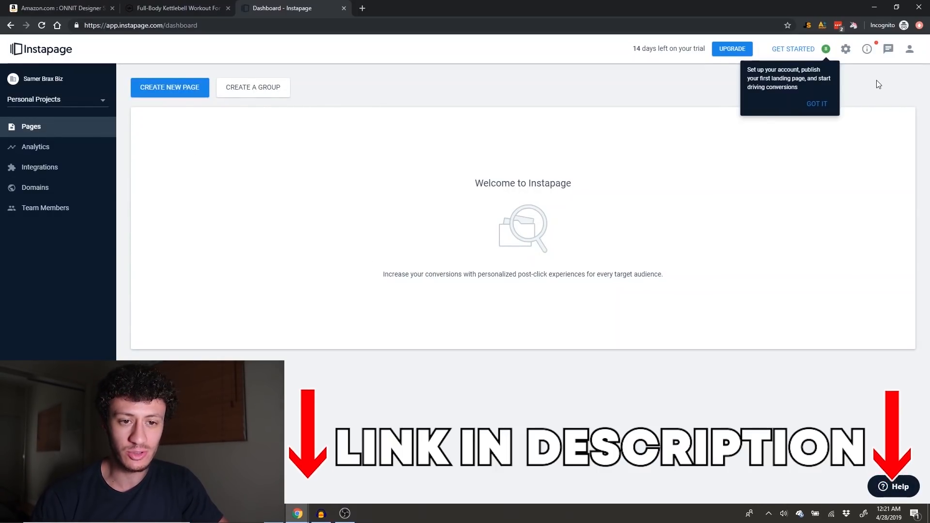
click(818, 103)
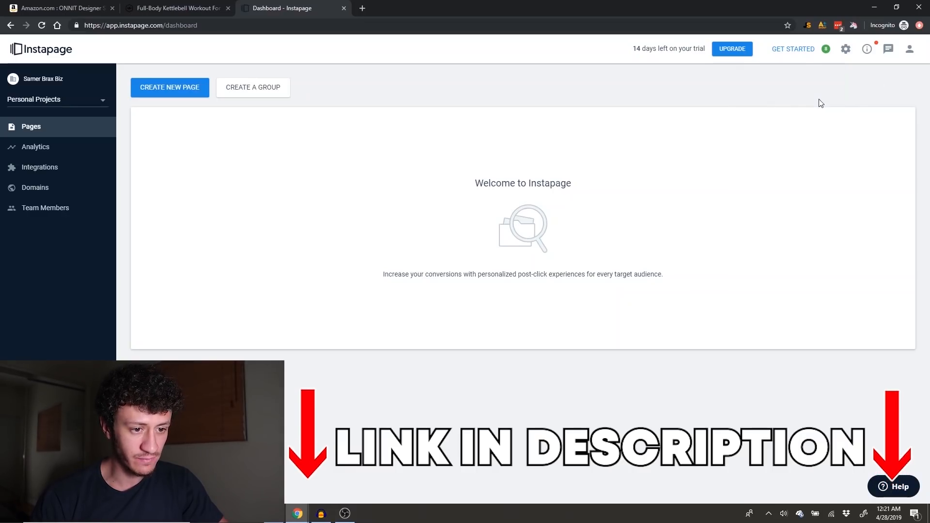
Step: Create a landing page from the dark 50% discount code template, named "Manychat 1st Opt In Beginner Video Guide"
click(166, 88)
click(395, 239)
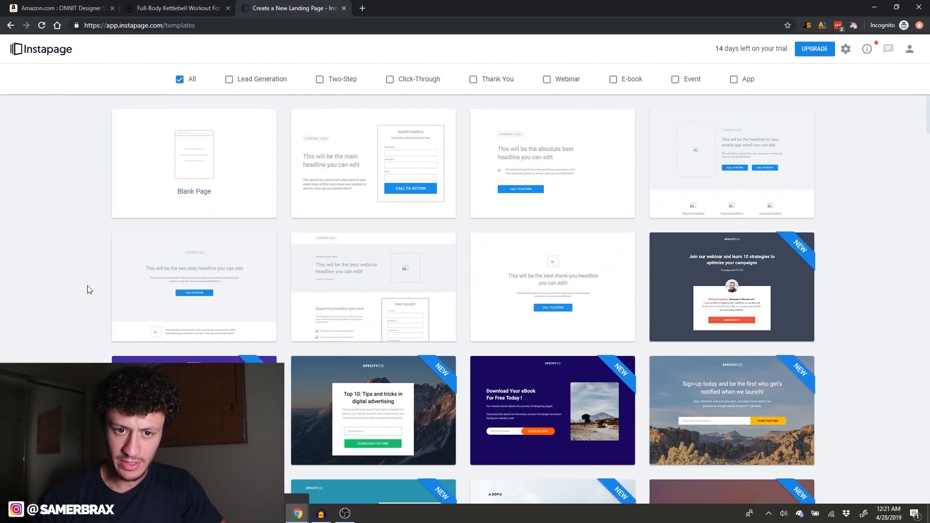
scroll(87, 290, down, 1)
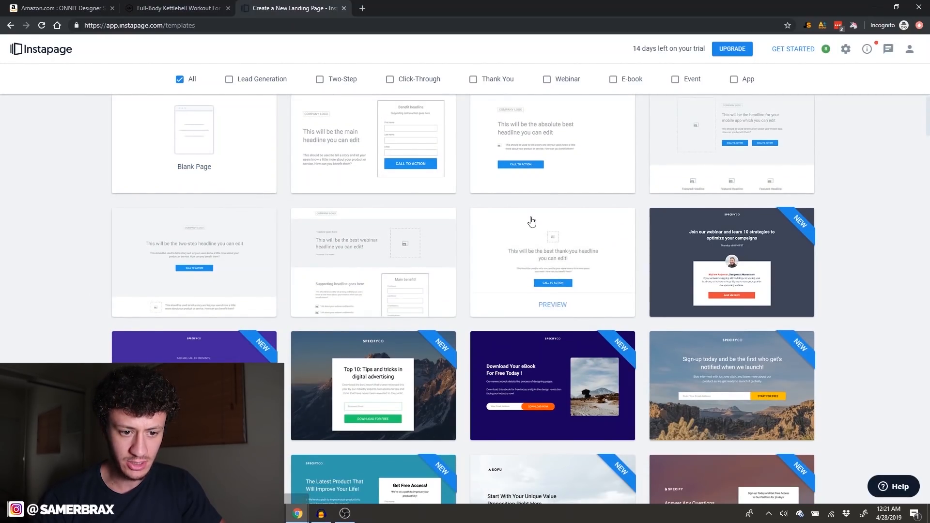
scroll(926, 134, down, 1)
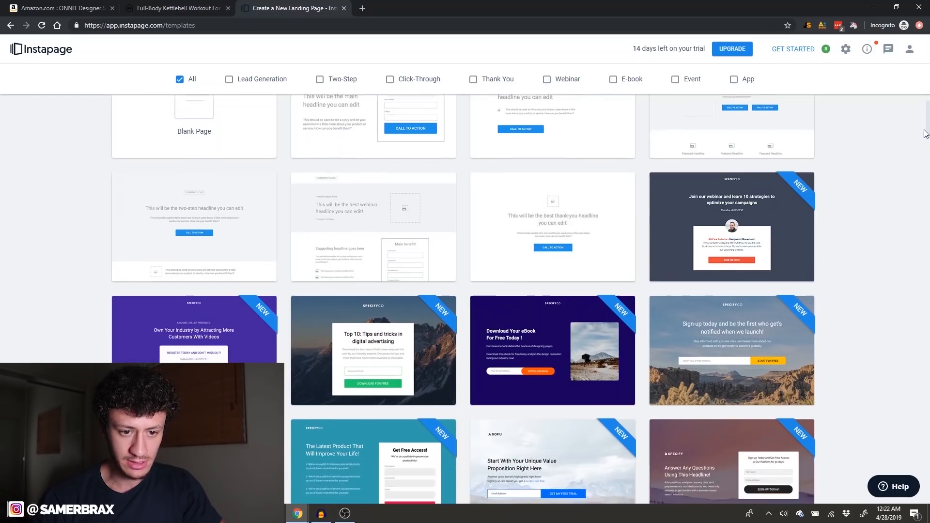
drag(926, 134, 929, 422)
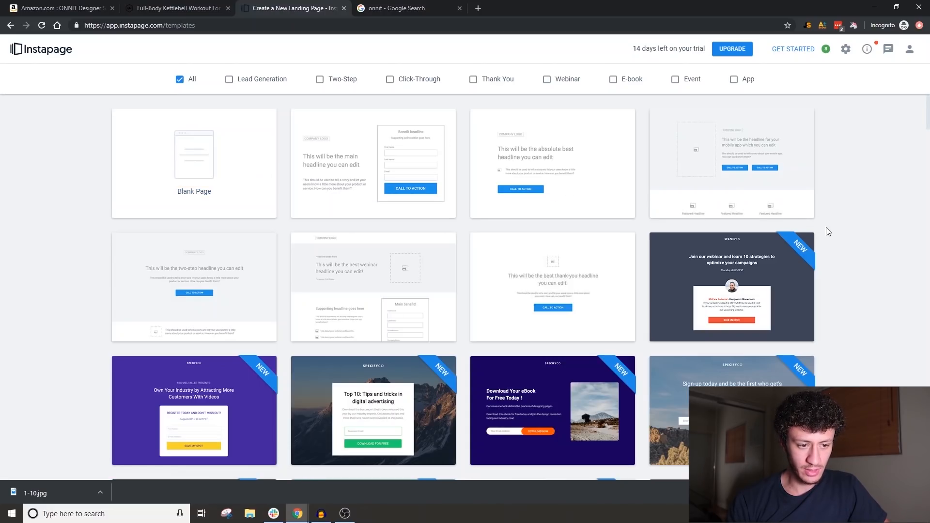
scroll(868, 206, down, 5)
scroll(867, 202, down, 3)
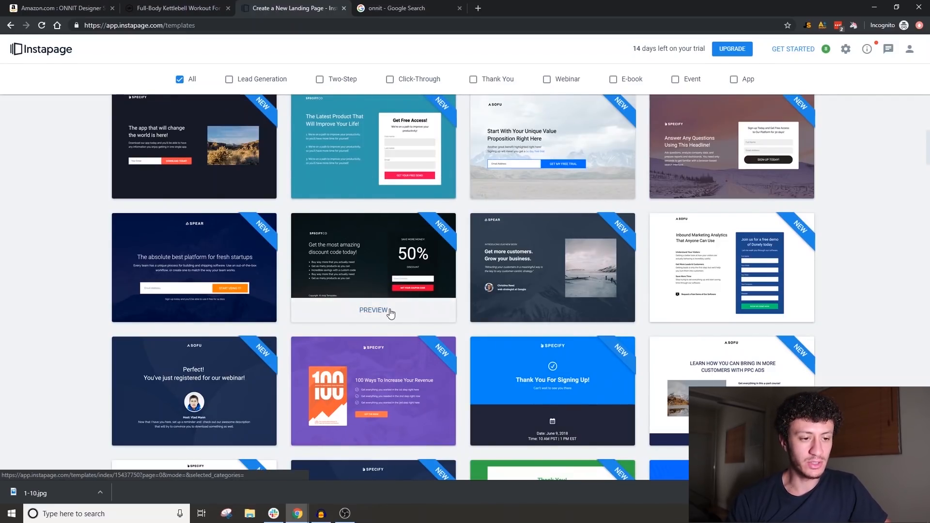
click(393, 310)
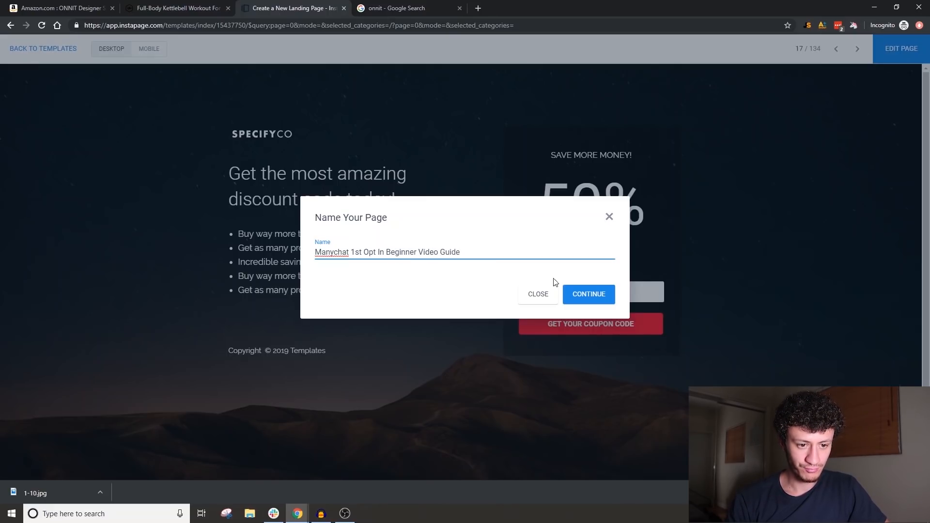
click(575, 291)
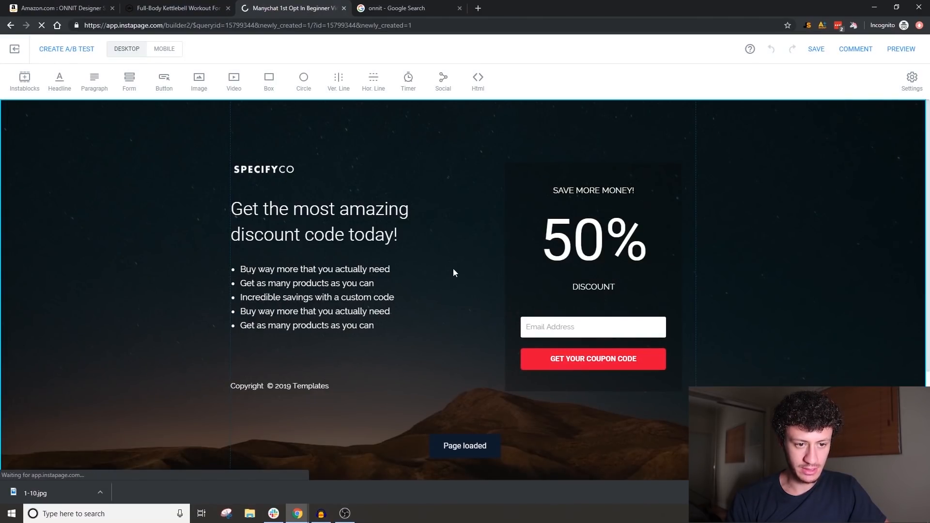
Step: Set the main block's background color to black and remove its background image
scroll(453, 269, down, 3)
scroll(453, 270, up, 3)
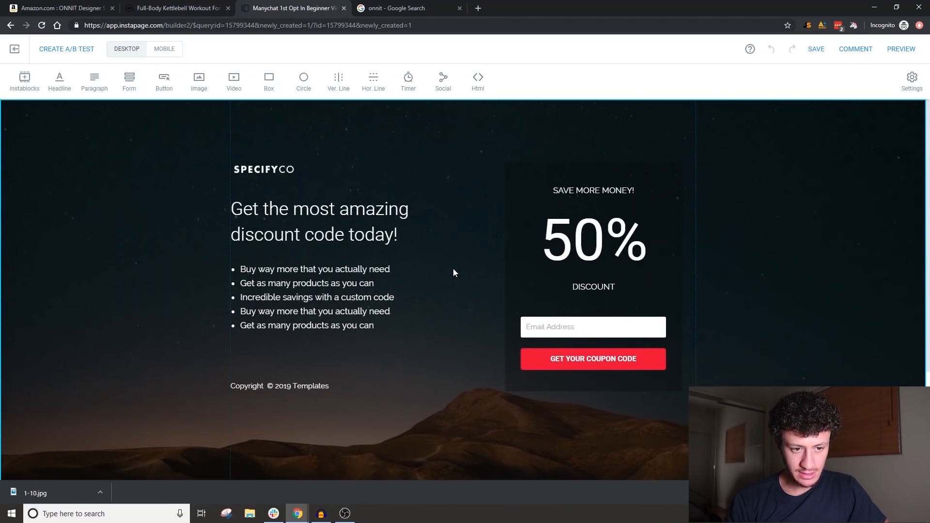
scroll(453, 273, down, 3)
scroll(453, 272, up, 3)
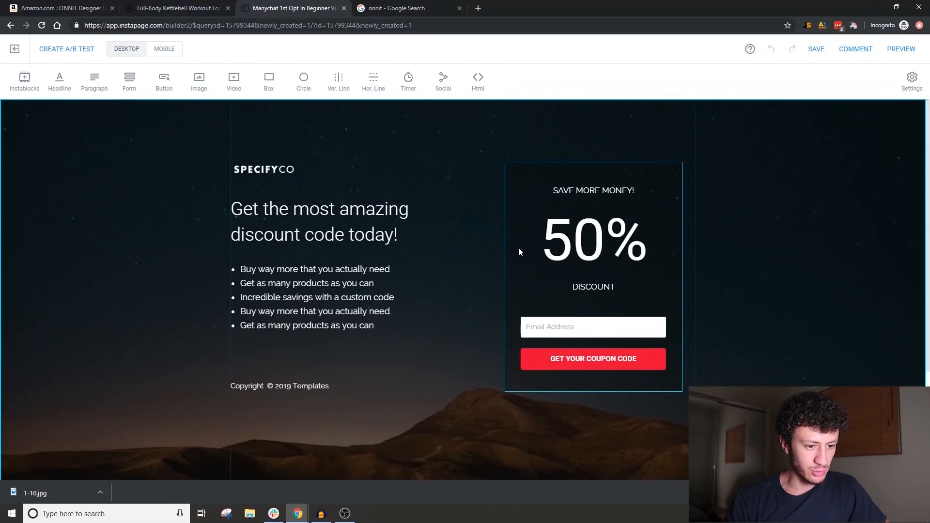
click(126, 220)
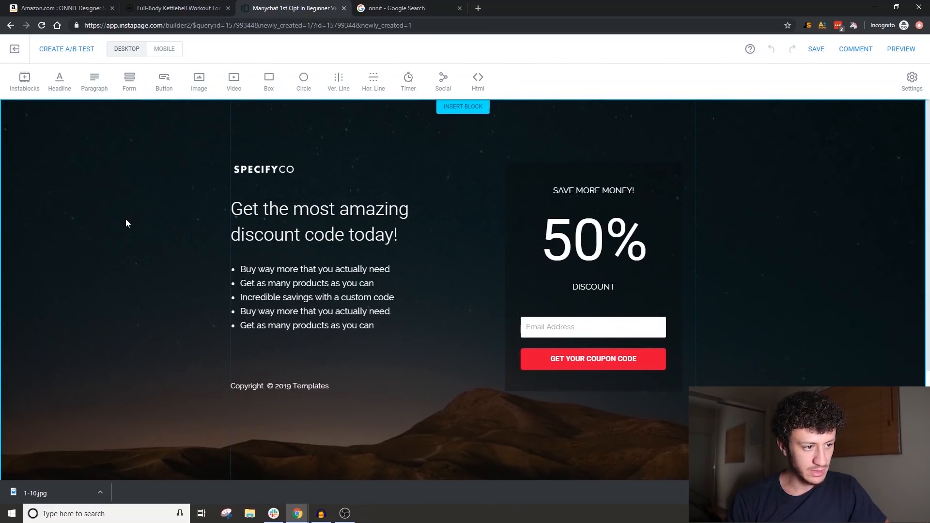
click(42, 121)
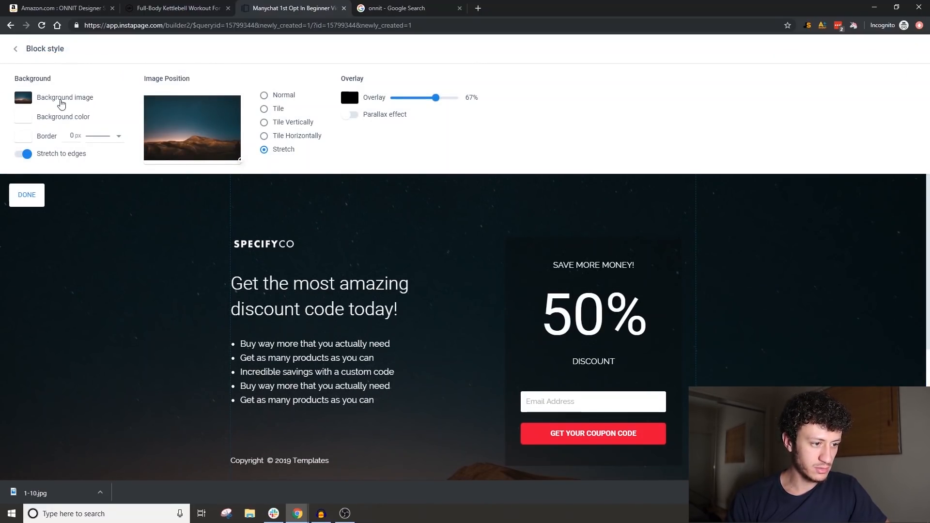
click(47, 119)
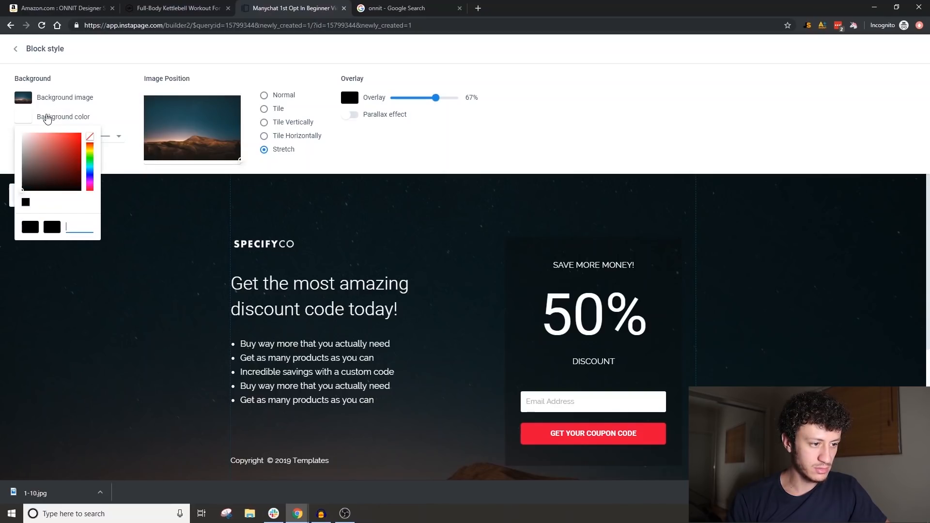
click(25, 205)
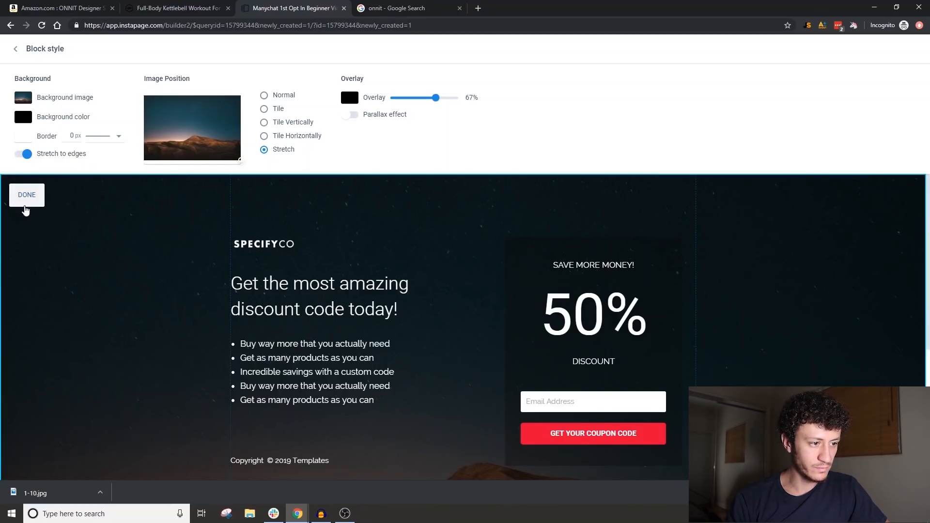
click(29, 98)
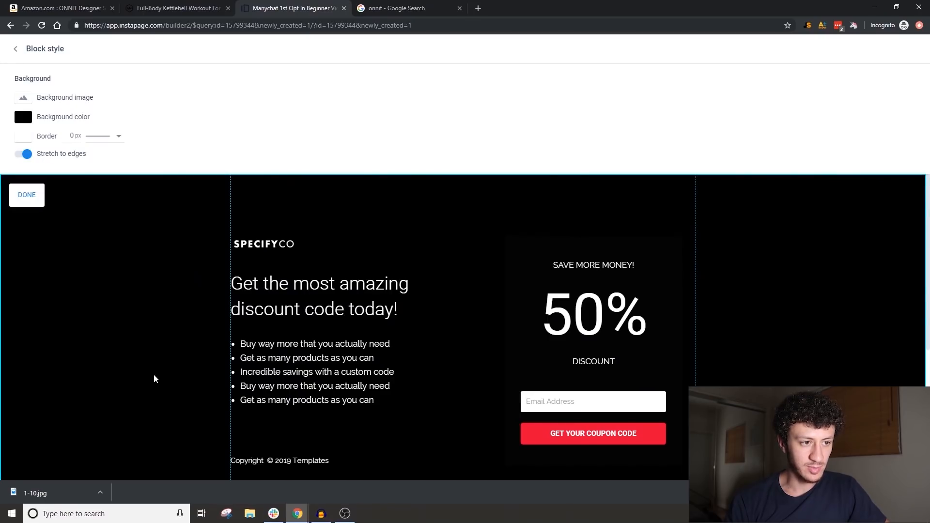
scroll(154, 379, down, 5)
scroll(154, 379, up, 5)
scroll(154, 379, up, 1)
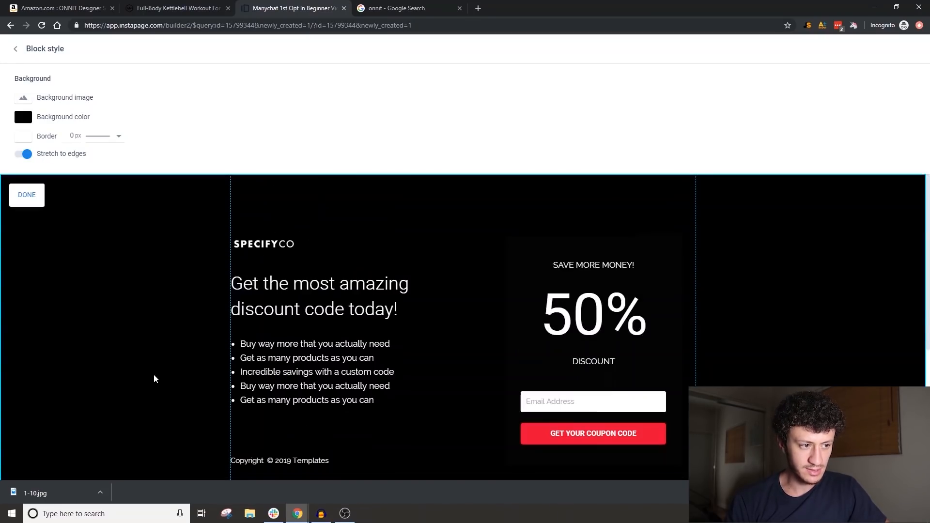
click(16, 49)
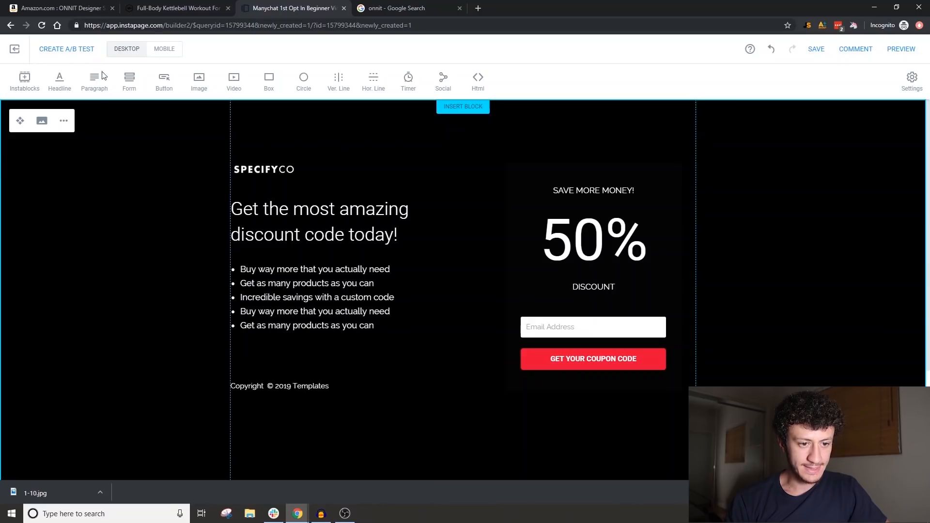
Step: Upload the ONNIT logo image to the image library and place it on the page
scroll(91, 290, down, 1)
scroll(91, 291, up, 1)
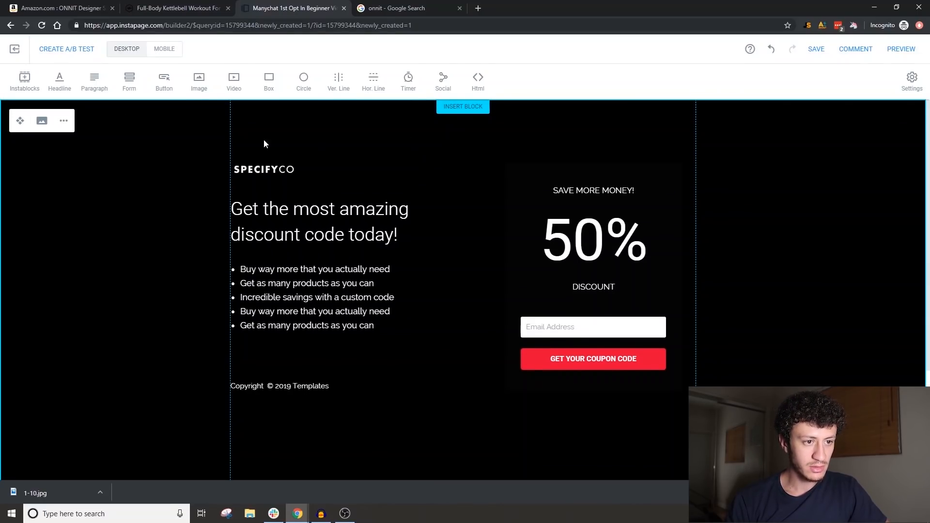
click(198, 81)
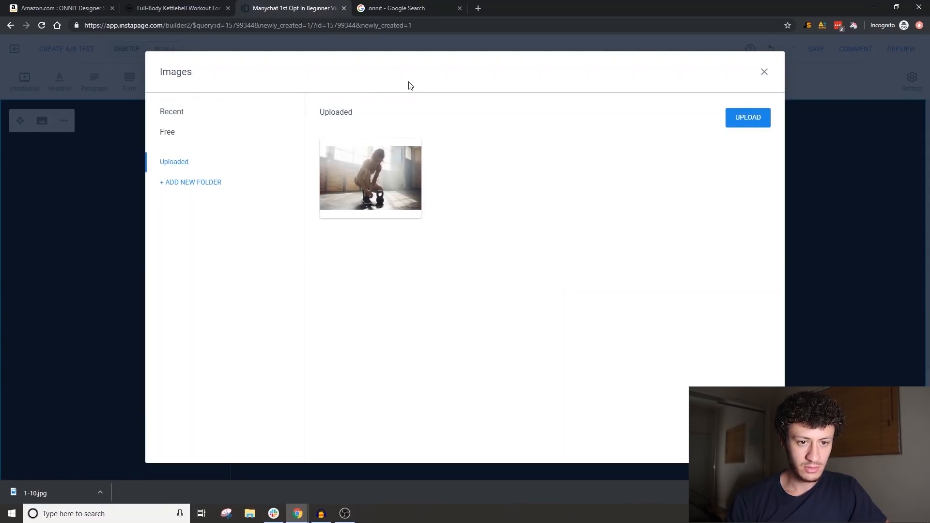
click(732, 117)
click(730, 118)
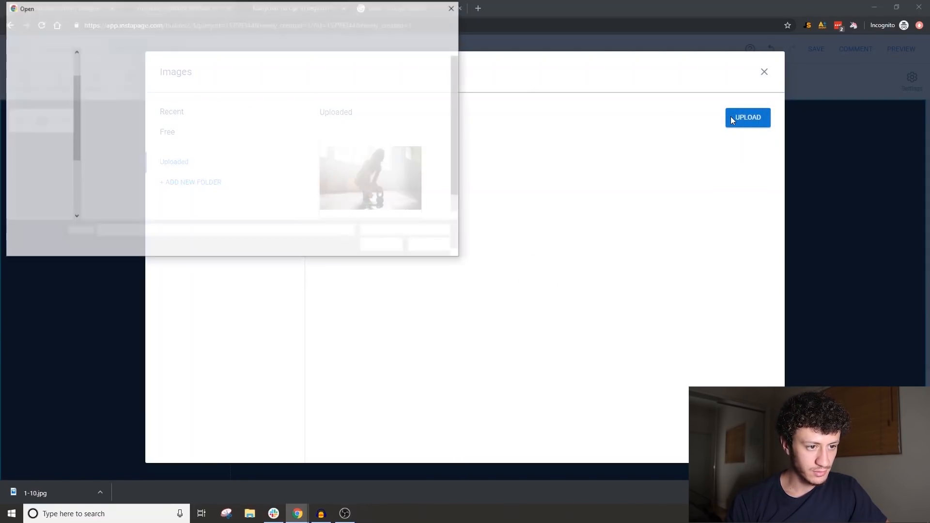
double_click(159, 151)
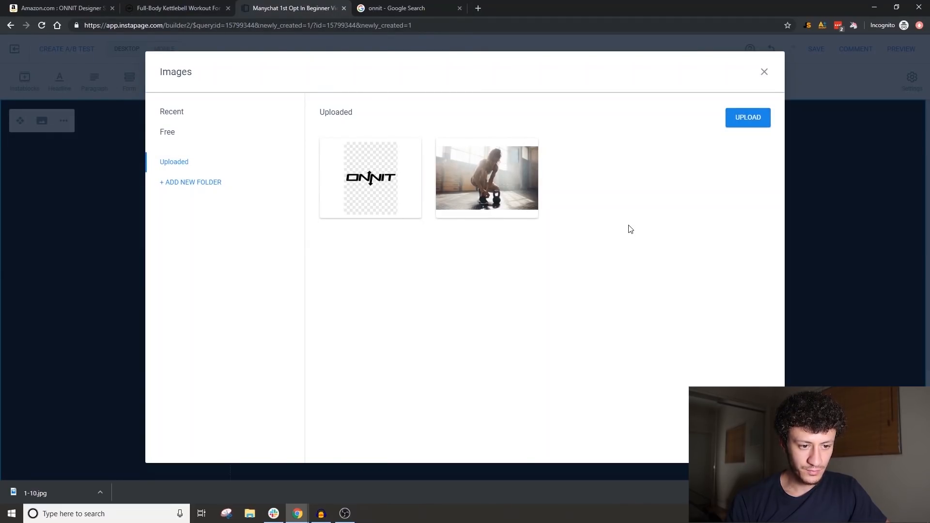
click(371, 179)
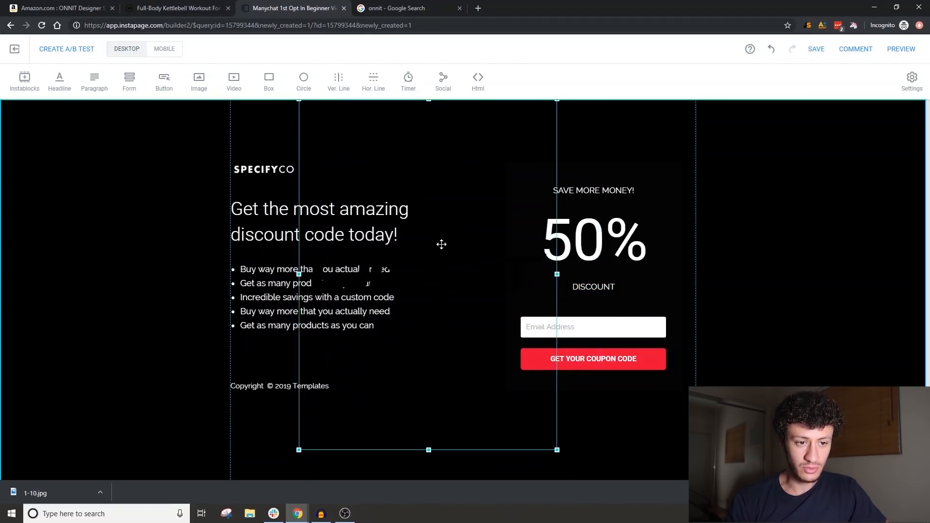
click(785, 192)
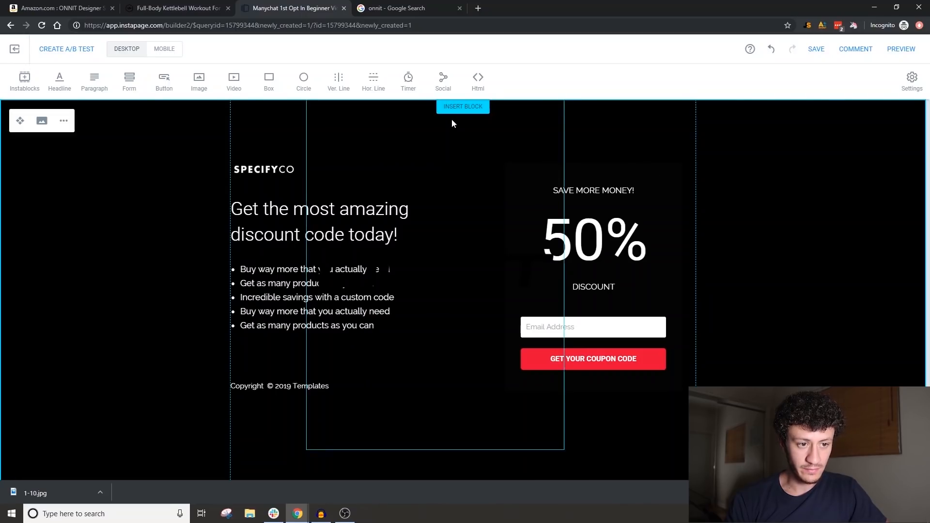
Step: Insert the Headers #1 block template above the black block and delete all of its placeholder elements
click(466, 108)
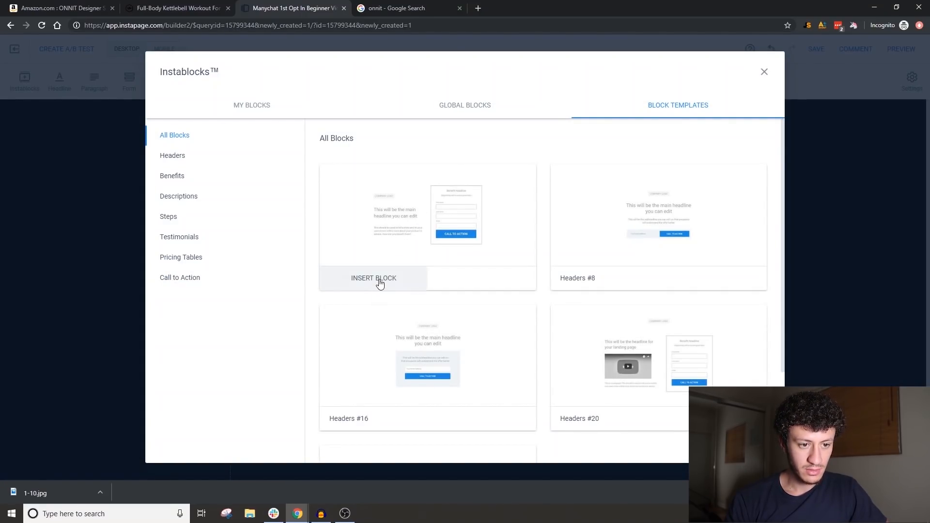
click(380, 280)
drag(762, 393, 248, 176)
key(Delete)
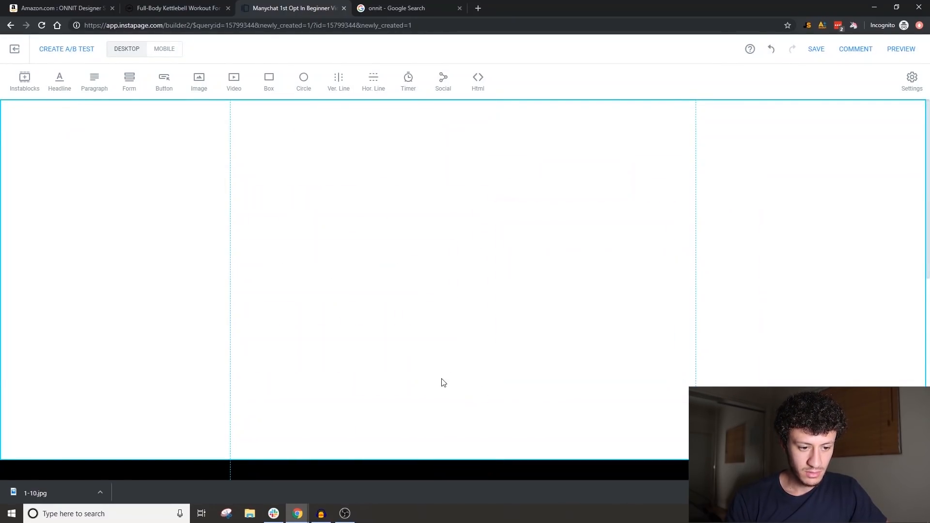
Step: Move the ONNIT logo to the upper center of the empty white block and shorten the block to fit the logo
scroll(472, 411, down, 3)
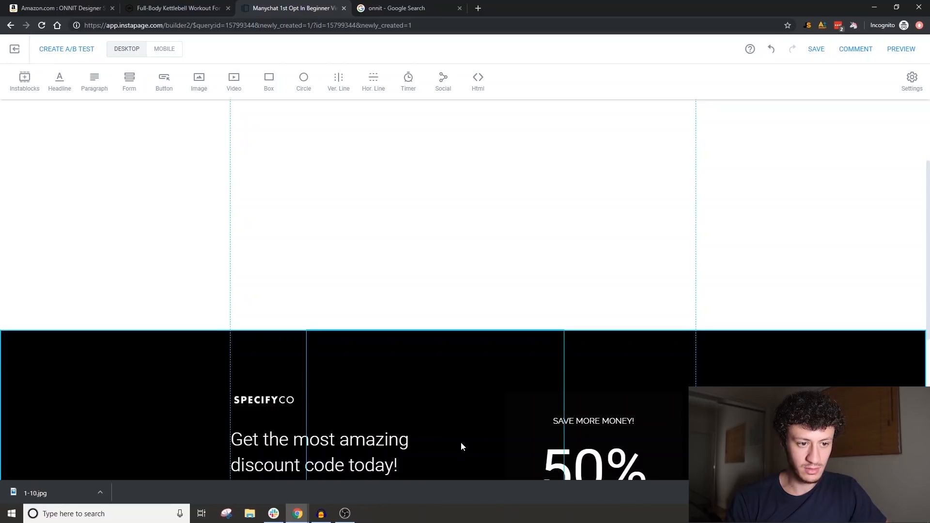
drag(461, 445, 449, 123)
scroll(449, 124, up, 3)
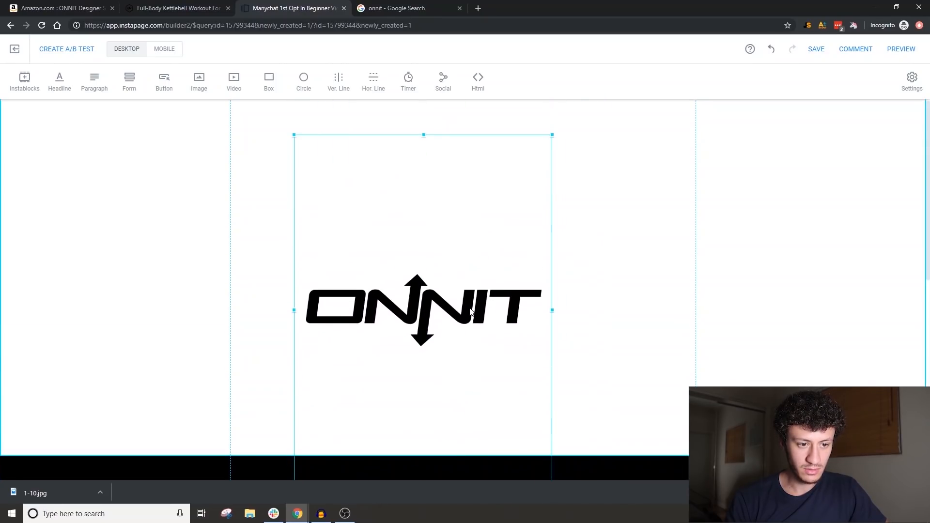
drag(469, 240, 492, 141)
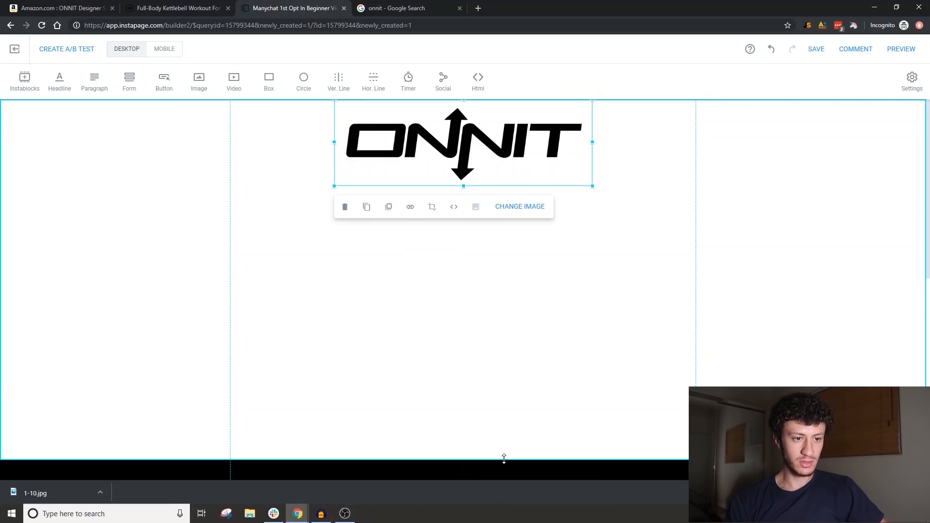
drag(503, 458, 532, 170)
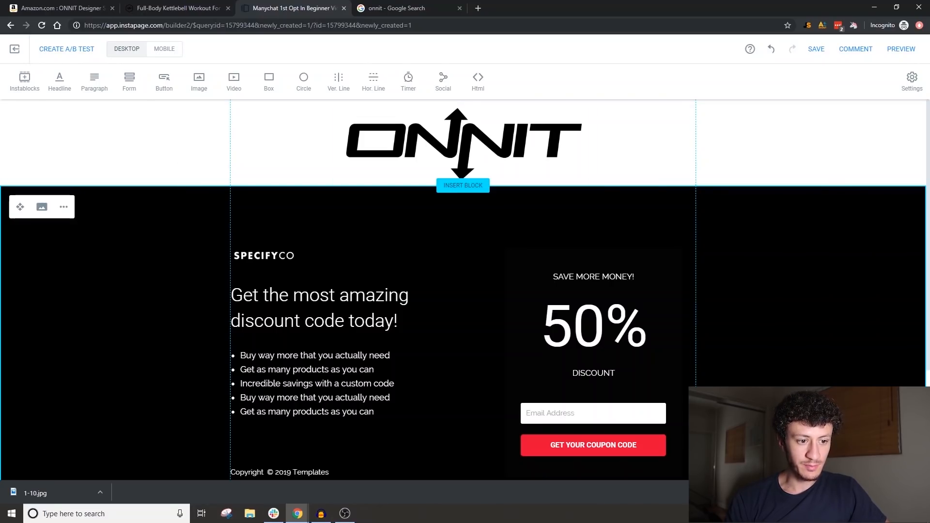
Step: Scale down the ONNIT logo, re-center it in the white header block, and reduce the block's height to match
click(921, 493)
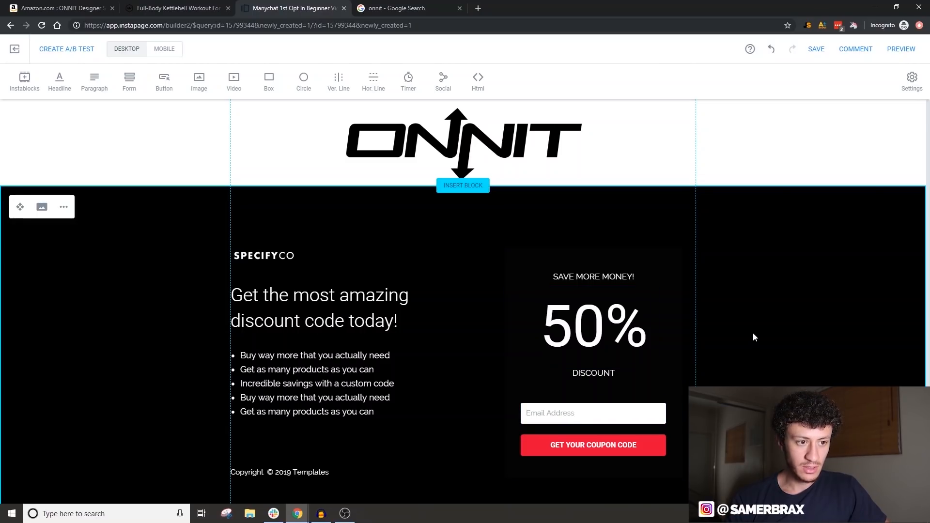
scroll(775, 332, down, 3)
scroll(775, 332, up, 3)
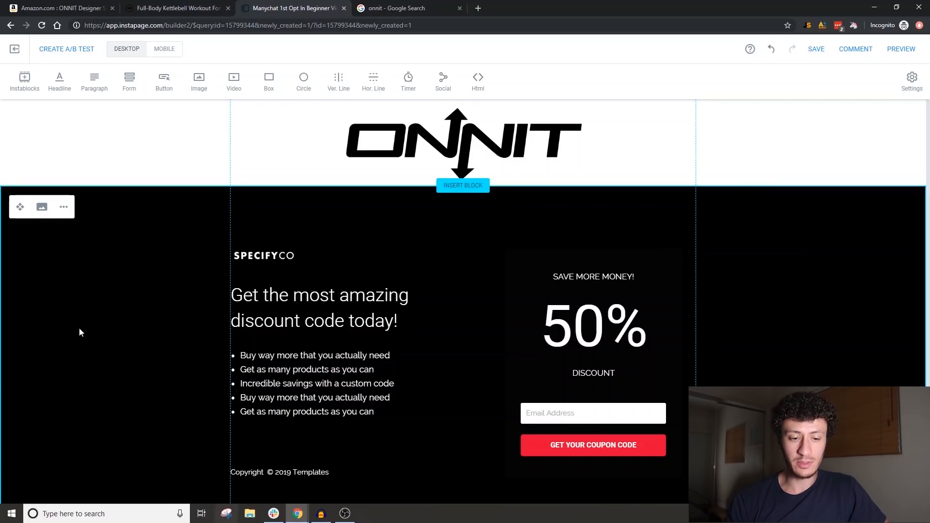
scroll(707, 383, down, 3)
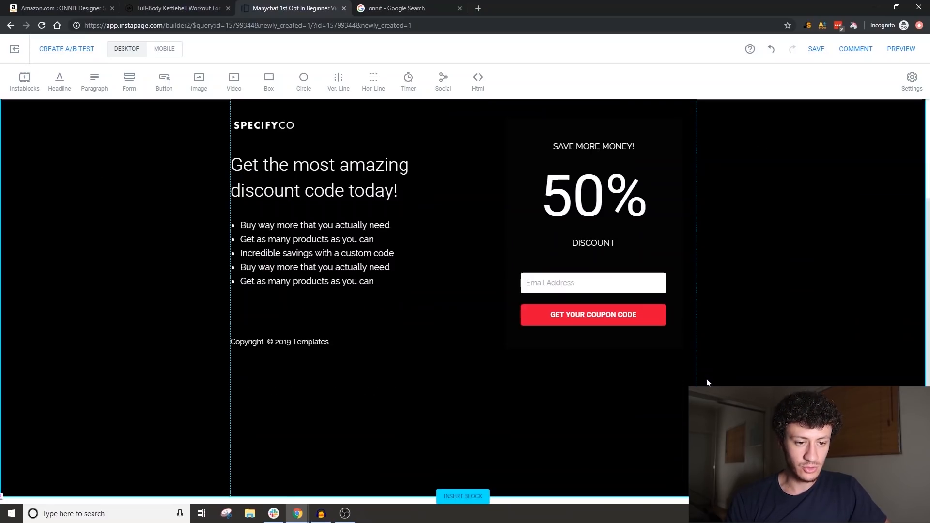
scroll(708, 383, up, 3)
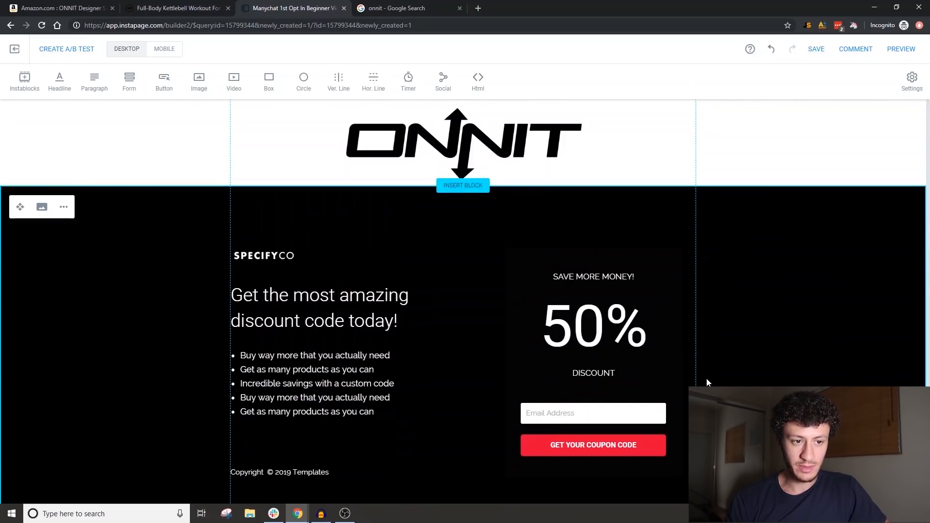
click(527, 154)
drag(592, 188, 522, 162)
drag(469, 130, 505, 130)
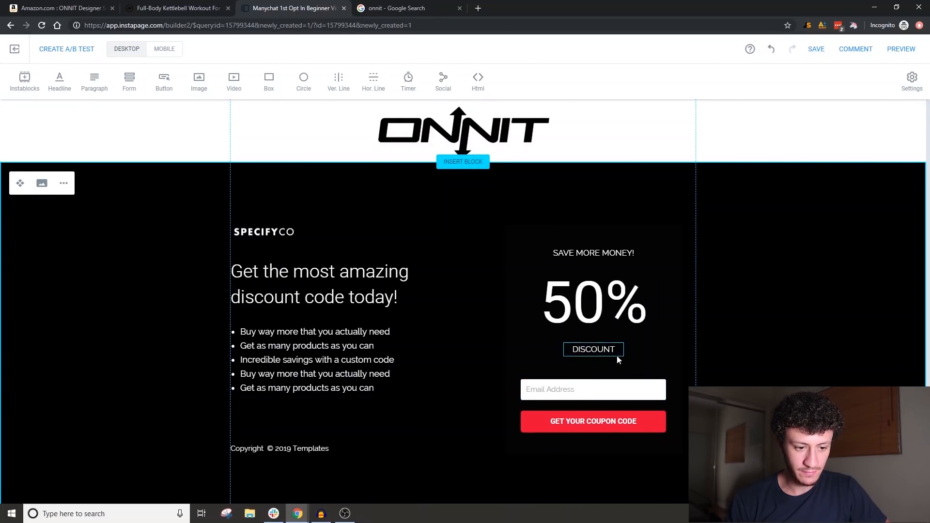
Step: Insert the Headers #1 block template below the black block and delete all of its placeholder elements
scroll(487, 435, down, 2)
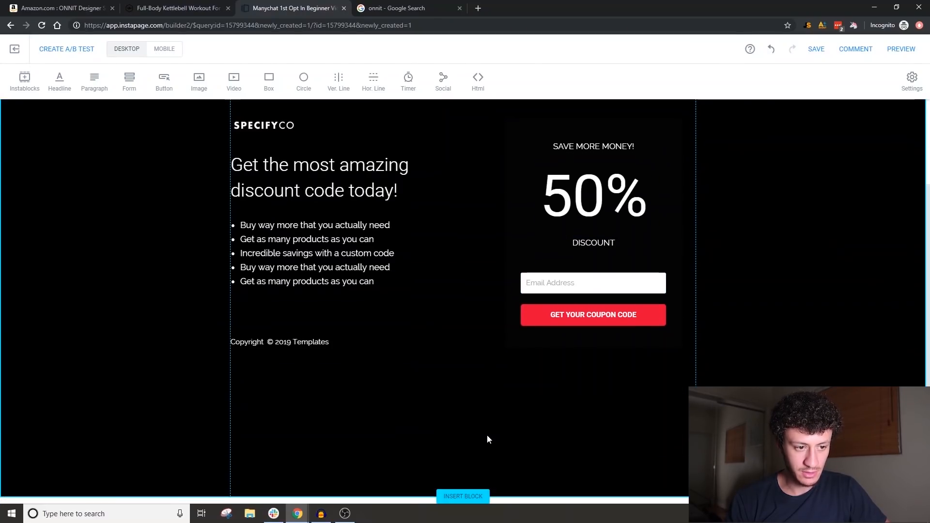
click(464, 496)
click(426, 216)
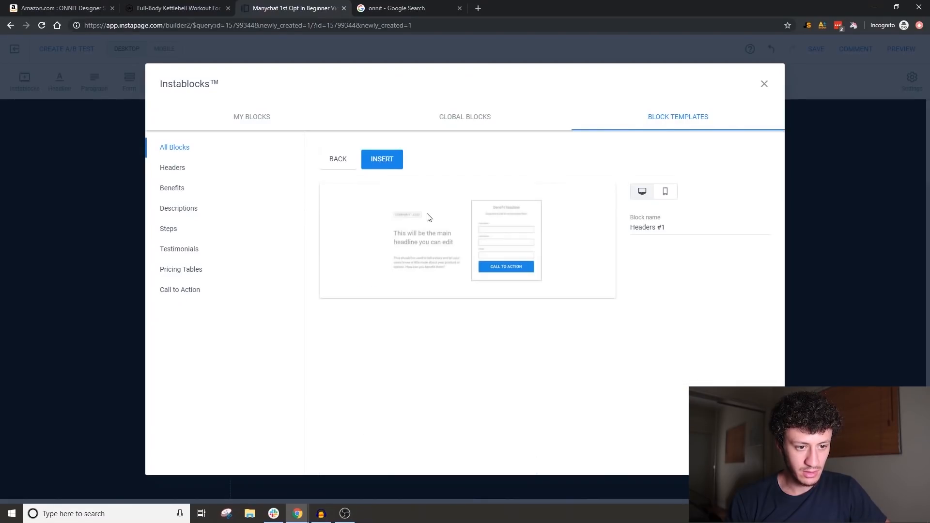
click(383, 163)
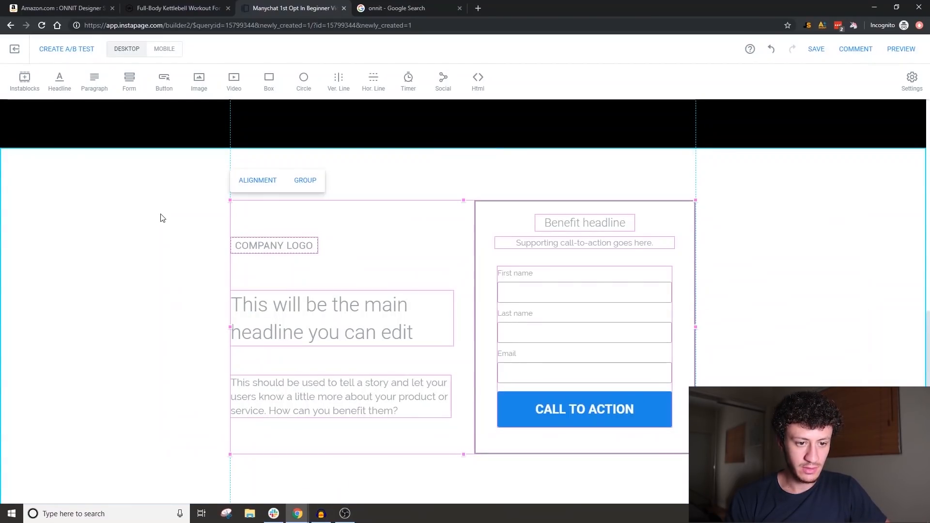
key(Delete)
Step: Move the whole 50% discount box with its email form from the black block into the empty white block below
scroll(428, 264, up, 7)
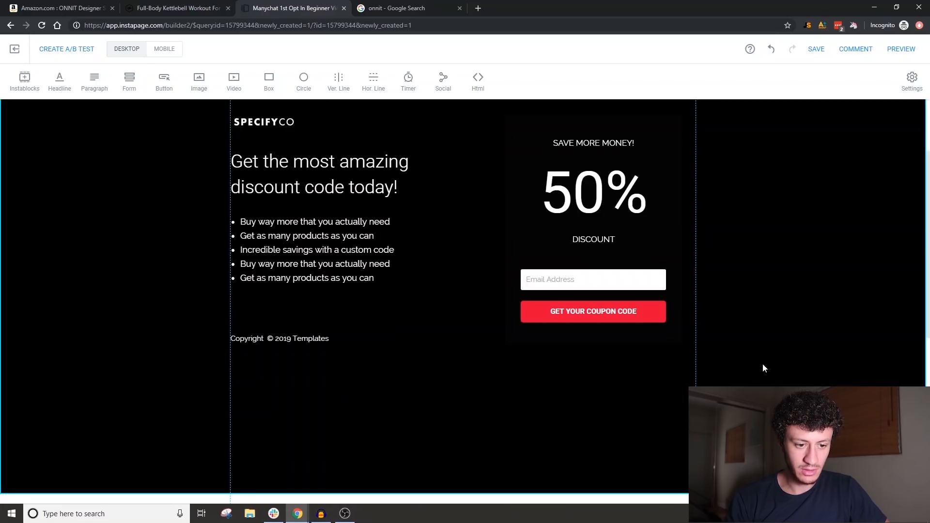
drag(778, 365, 504, 148)
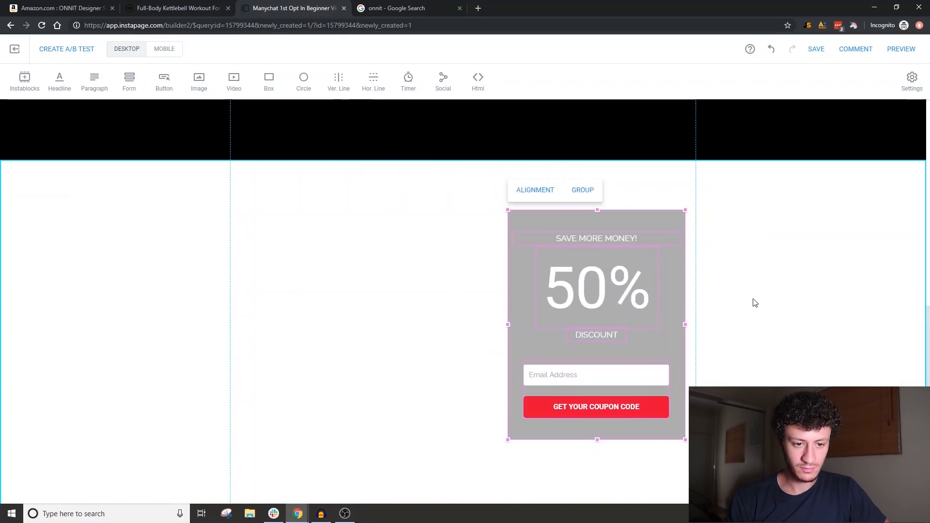
click(754, 299)
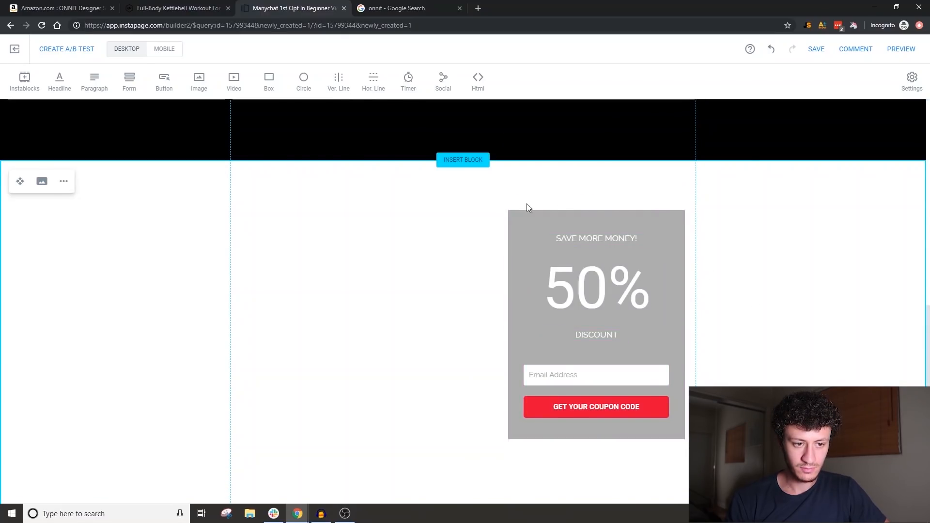
Step: Delete the SPECIFYCO logo, headline, bullet list, and copyright line from the black block
scroll(480, 255, up, 6)
scroll(479, 259, up, 3)
drag(454, 441, 168, 207)
key(Delete)
drag(462, 395, 231, 484)
key(Delete)
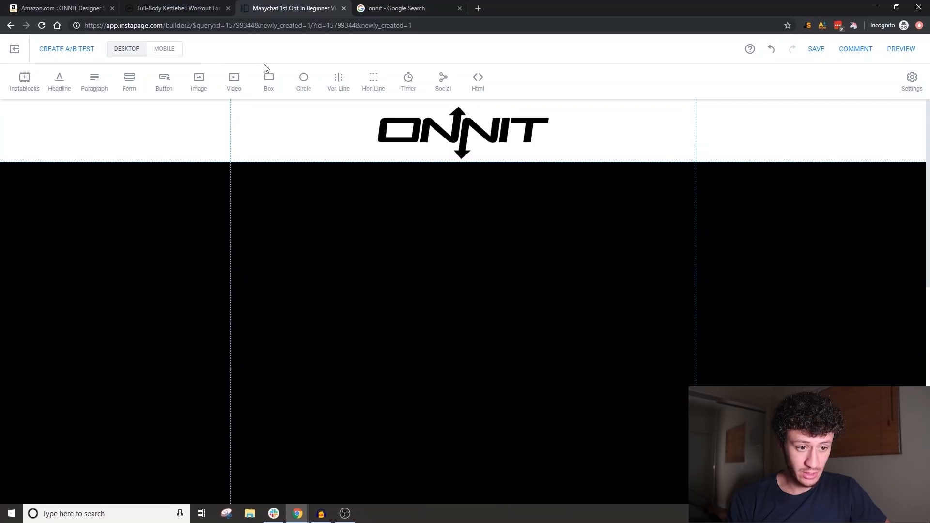
Step: Add a video element to the black block, enlarge it, and clear its placeholder link
click(234, 82)
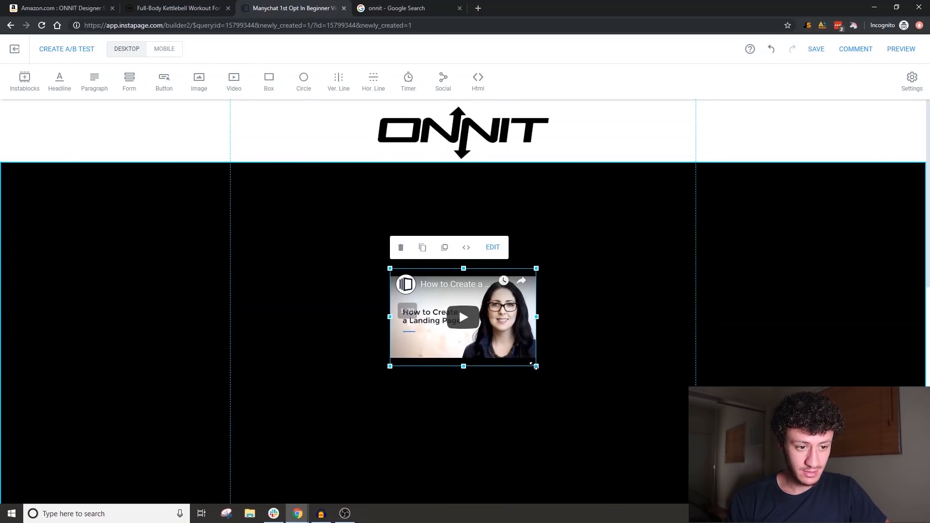
drag(535, 366, 631, 428)
click(492, 247)
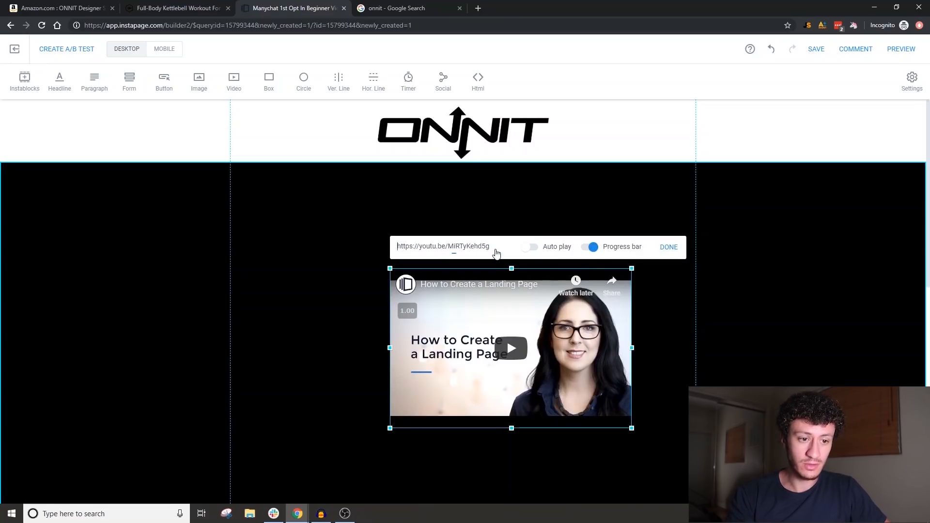
drag(495, 248, 391, 241)
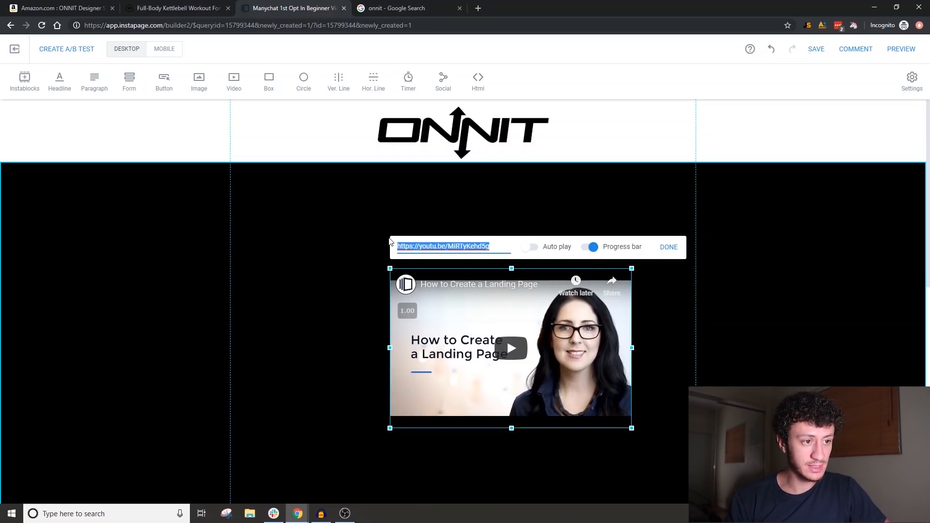
key(BackSpace)
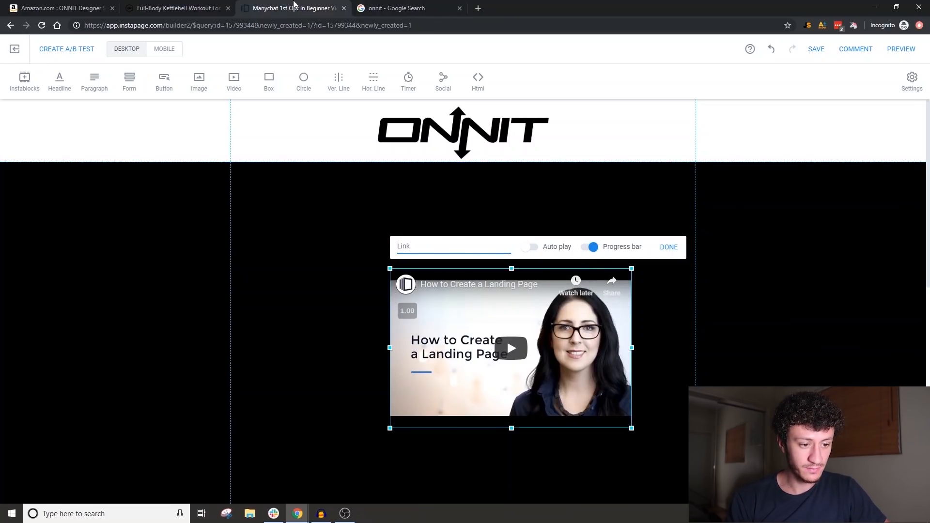
Step: Open the Kettlebell Goblet Squat video from the Onnit beginner workout article on YouTube and pause it
click(185, 8)
scroll(310, 413, down, 10)
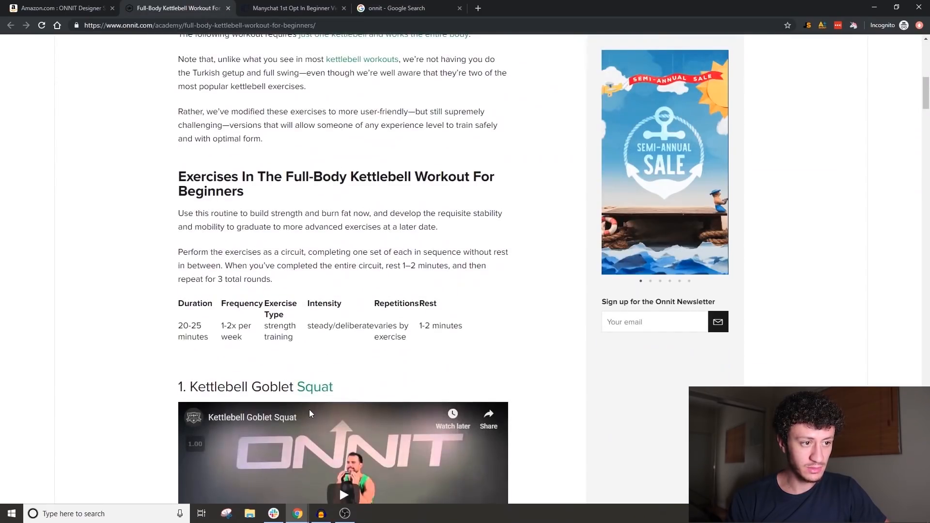
scroll(309, 409, down, 5)
click(266, 194)
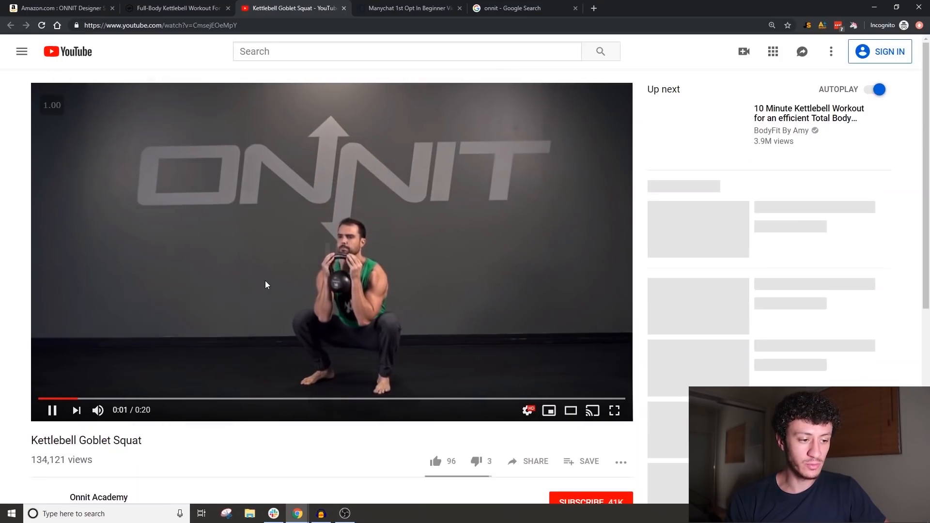
click(48, 416)
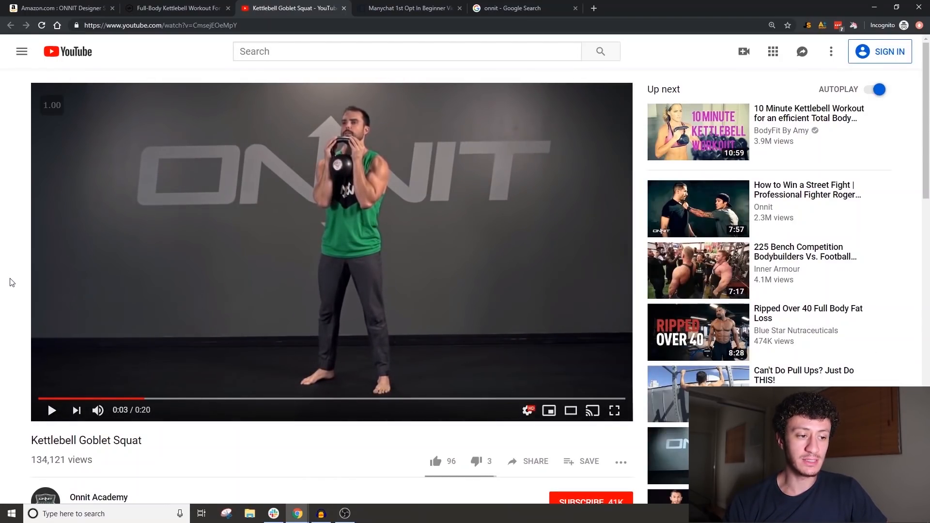
scroll(11, 282, down, 2)
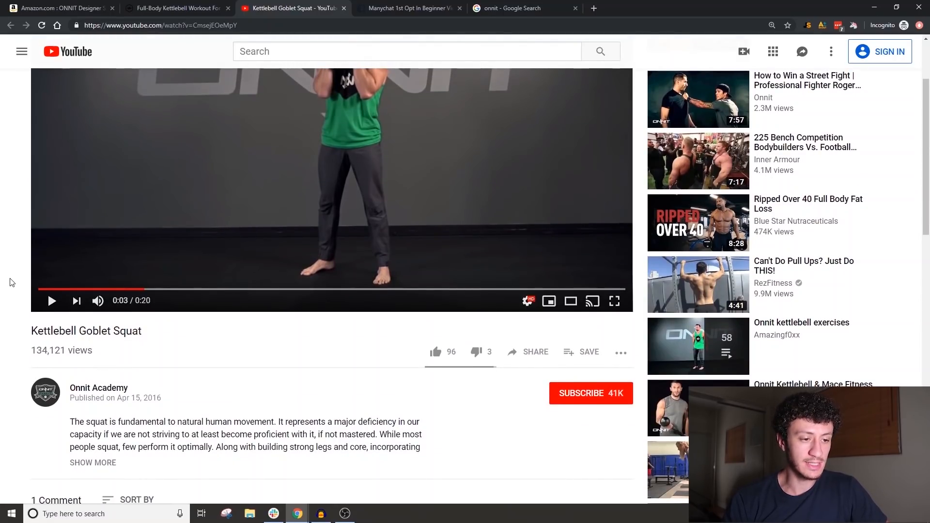
scroll(12, 282, up, 2)
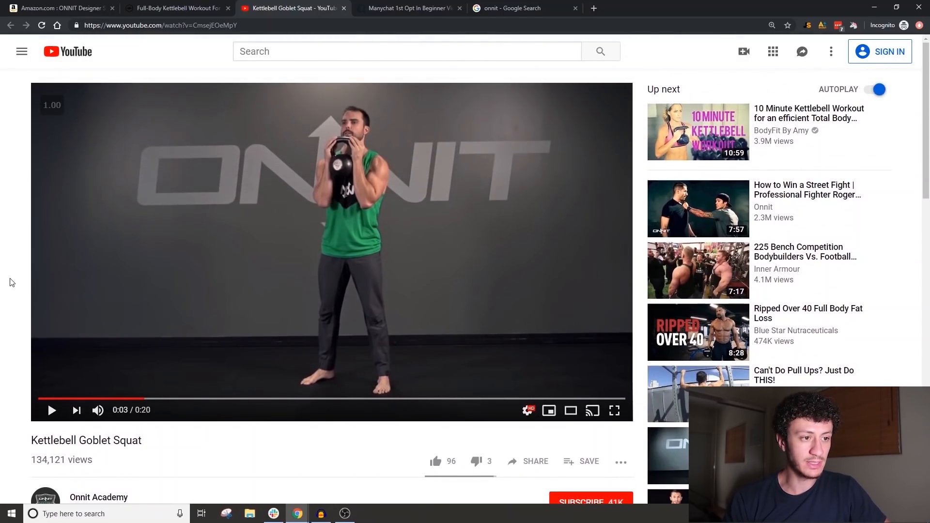
Step: Copy the Goblet Squat video's YouTube address and set it as the link of the Instapage video element
click(208, 14)
click(339, 9)
click(426, 6)
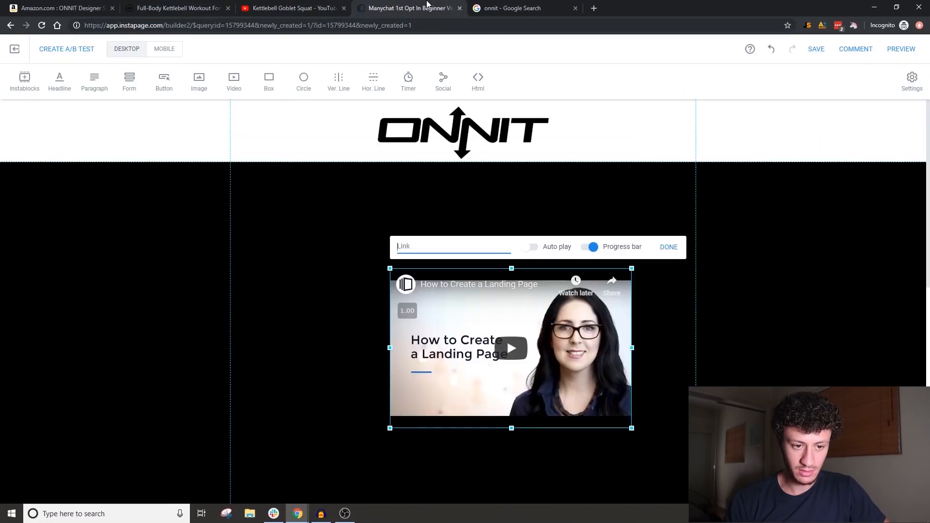
key(ctrl+v)
click(673, 247)
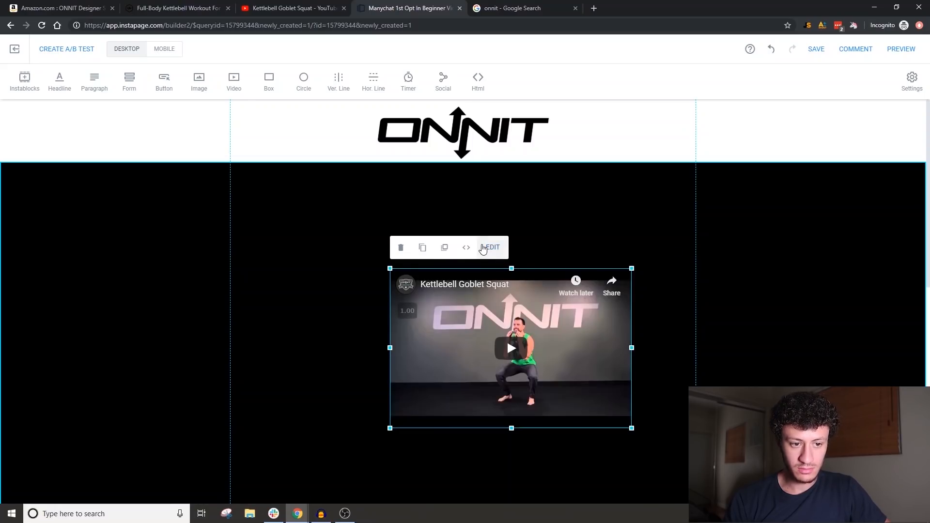
Step: Enlarge the Goblet Squat video further and position it in the left half of the black block
click(493, 248)
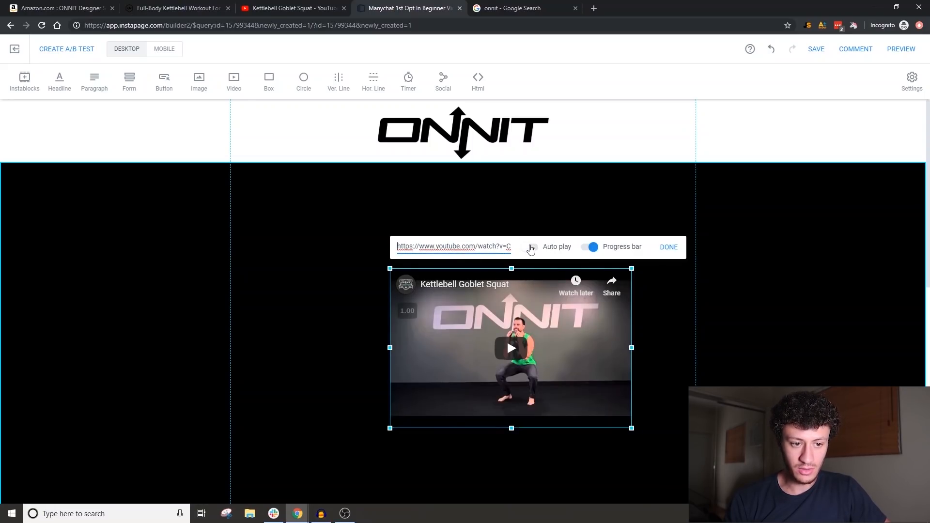
click(531, 247)
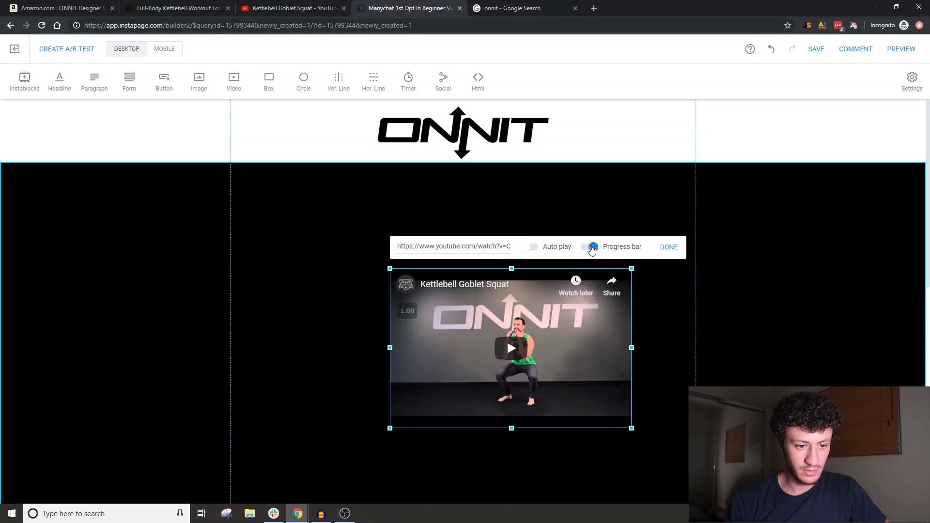
drag(584, 333, 318, 417)
scroll(317, 417, down, 3)
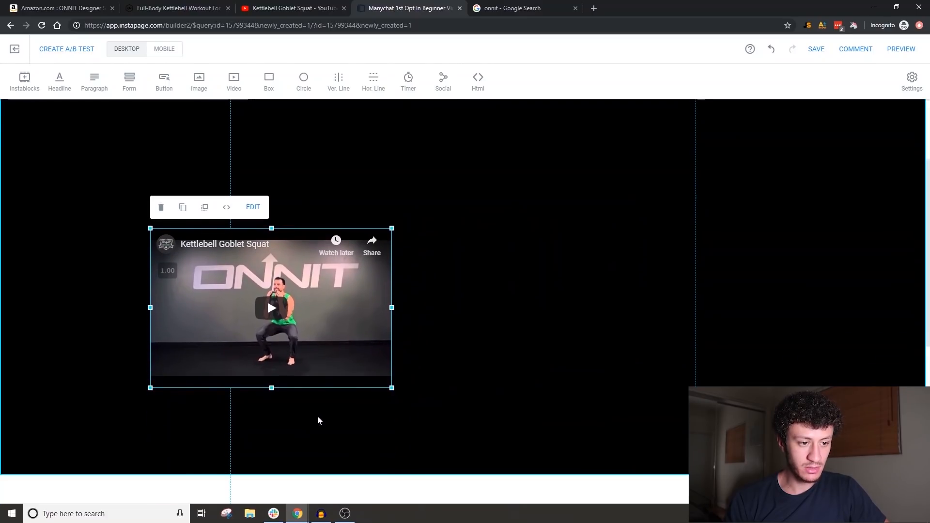
drag(396, 219, 506, 183)
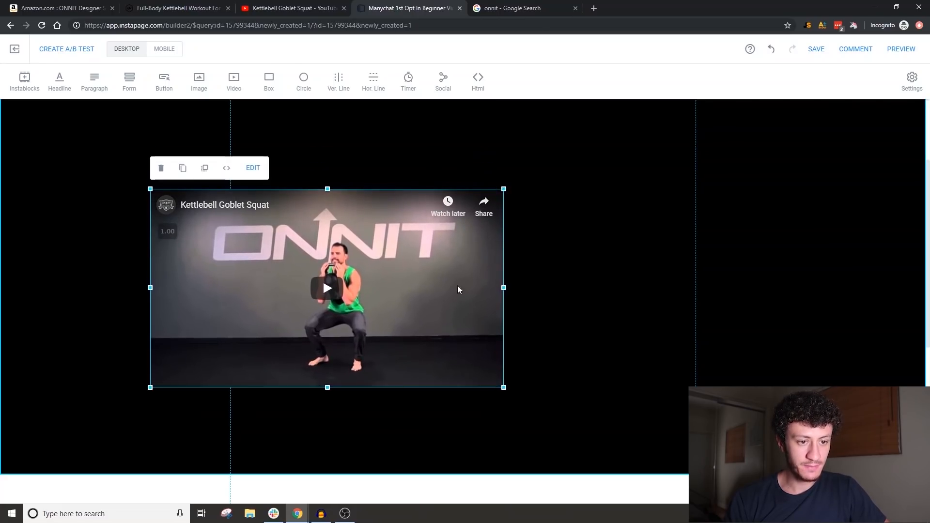
drag(458, 288, 425, 254)
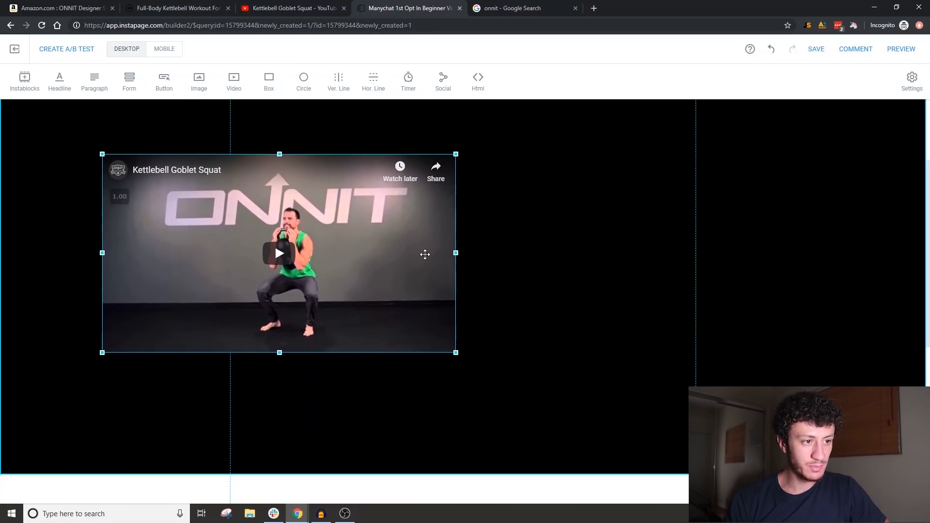
click(522, 208)
Step: Copy the heading "1. Kettlebell Goblet Squat" from the Onnit workout article
click(187, 6)
scroll(312, 413, down, 4)
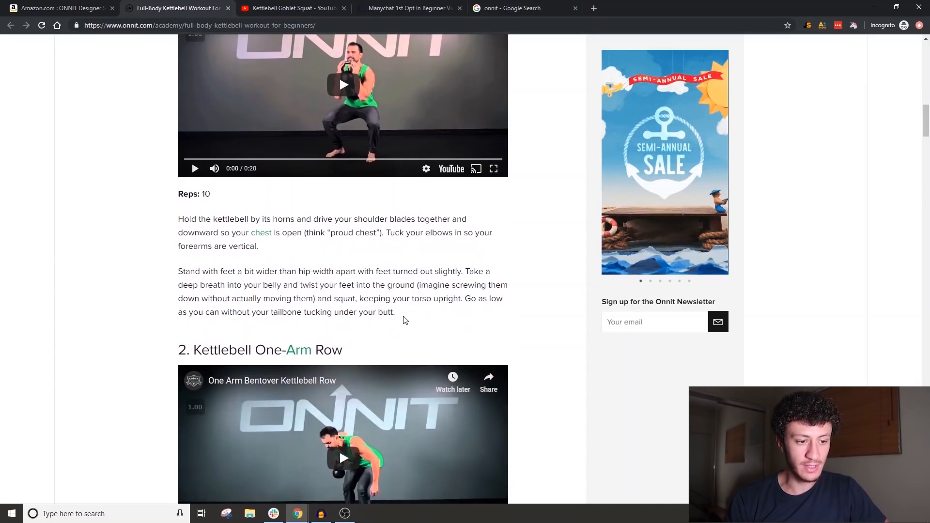
scroll(403, 318, up, 3)
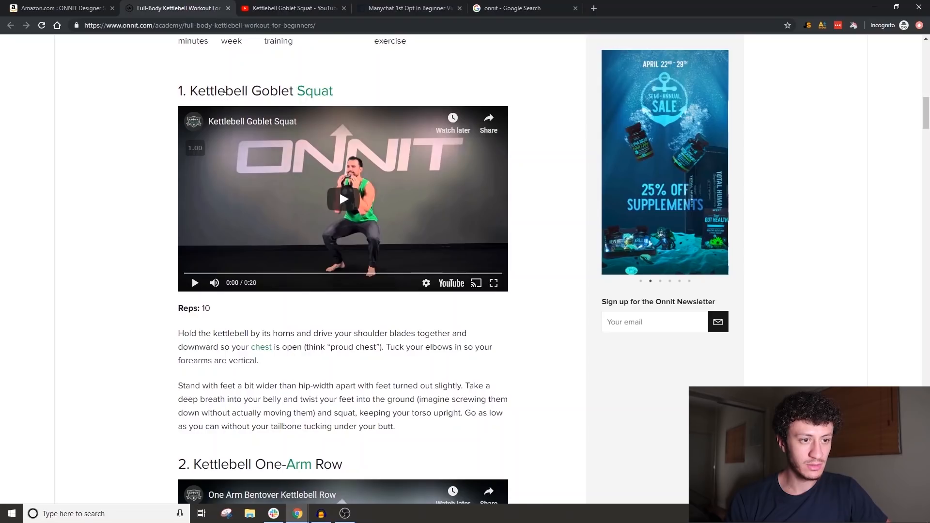
triple_click(225, 97)
key(ctrl+c)
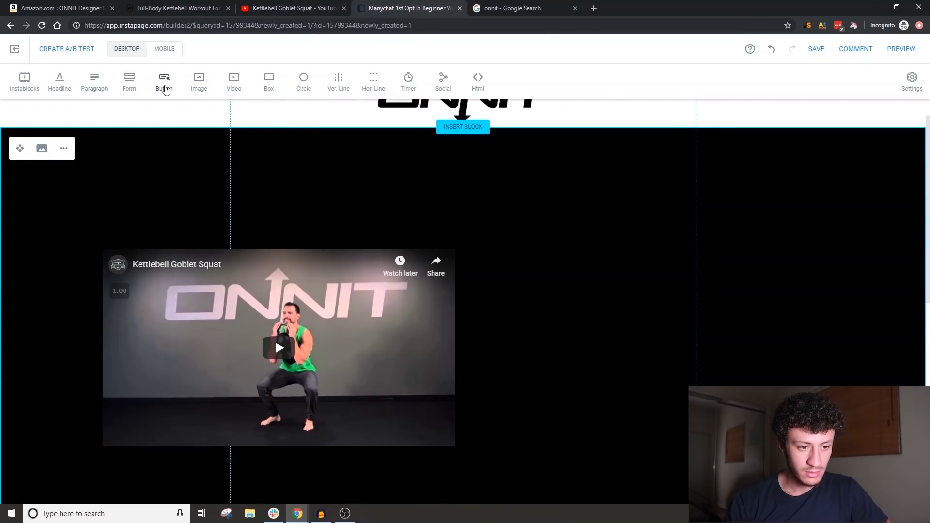
Step: Add a headline to the black block in Instapage with the copied text "1. Kettlebell Goblet Squat"
click(61, 80)
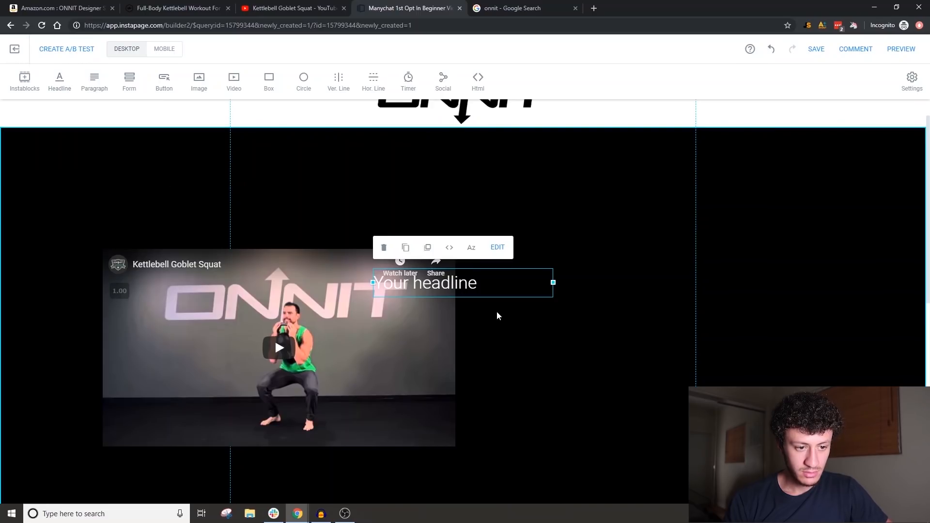
double_click(463, 284)
key(ctrl+v)
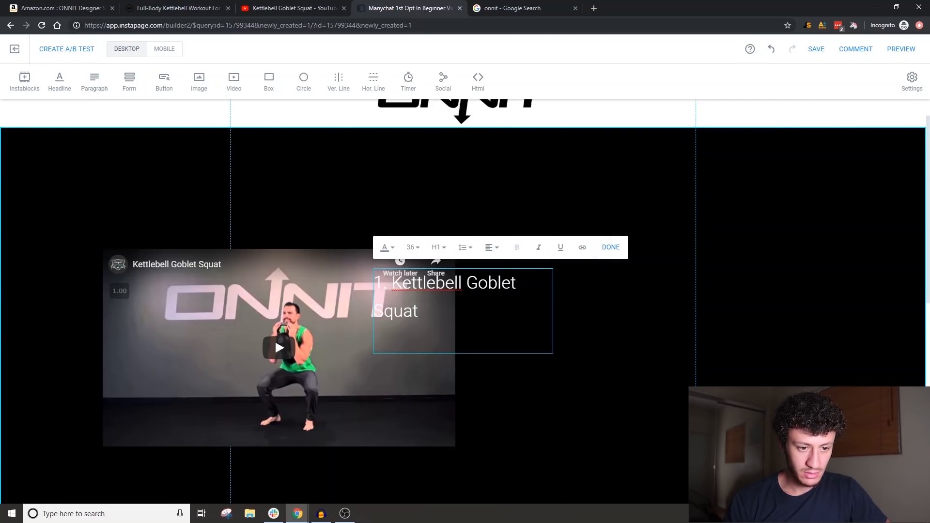
click(611, 248)
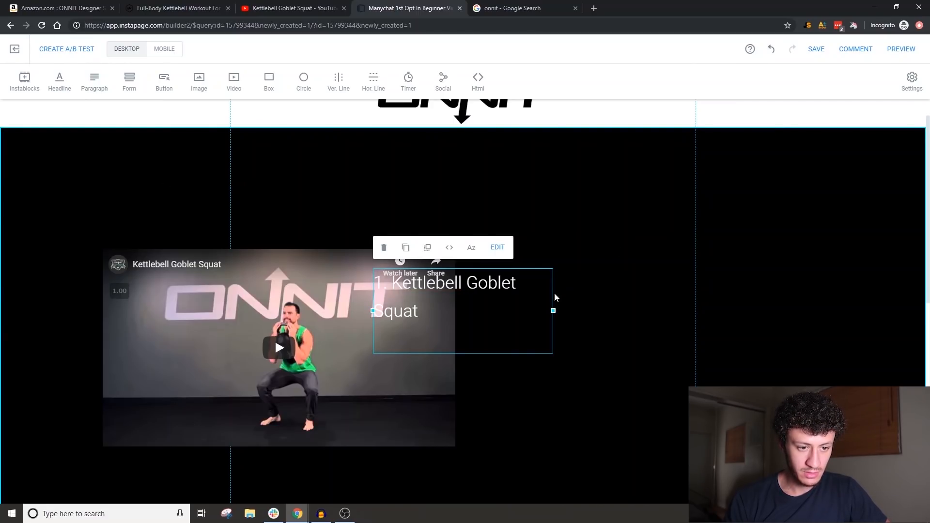
Step: Widen the Goblet Squat headline to fit one line, remove its trailing empty line, and place it just above the video
drag(553, 309, 581, 309)
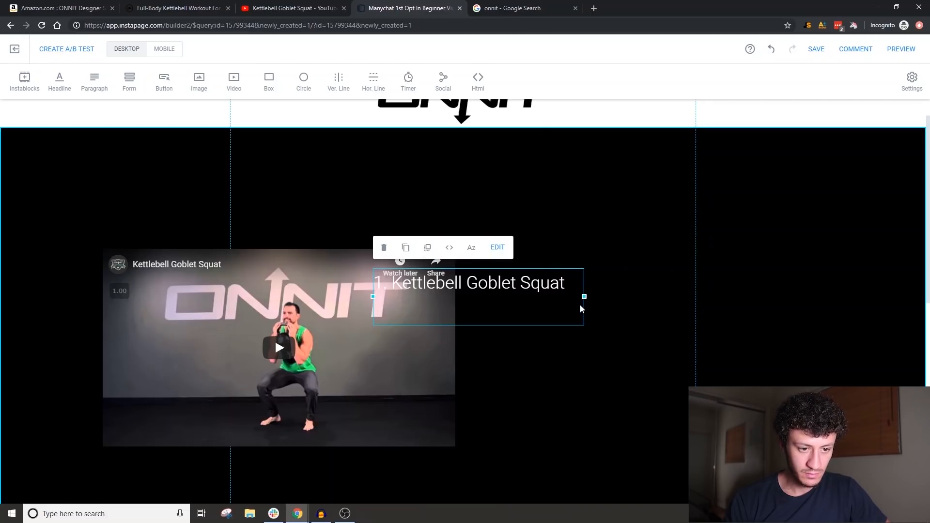
click(560, 283)
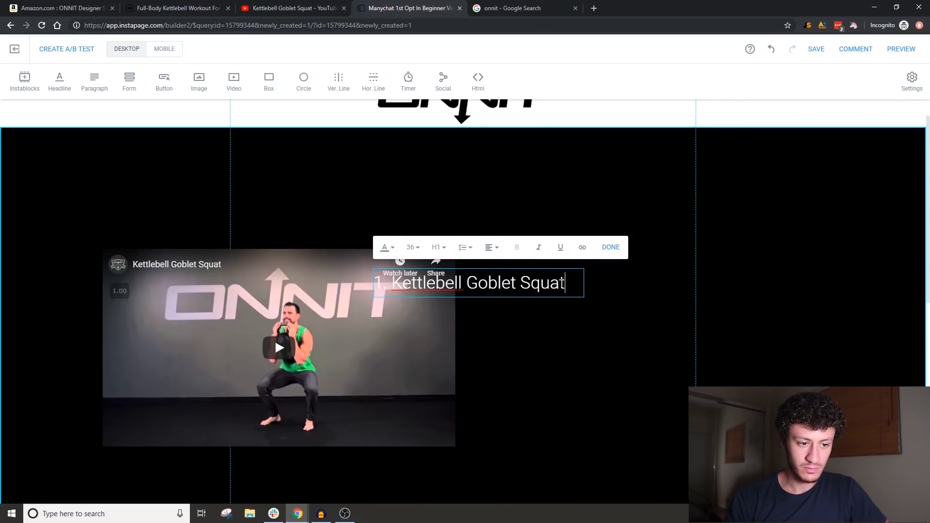
click(610, 247)
drag(577, 290, 310, 239)
scroll(608, 256, down, 2)
scroll(609, 256, up, 1)
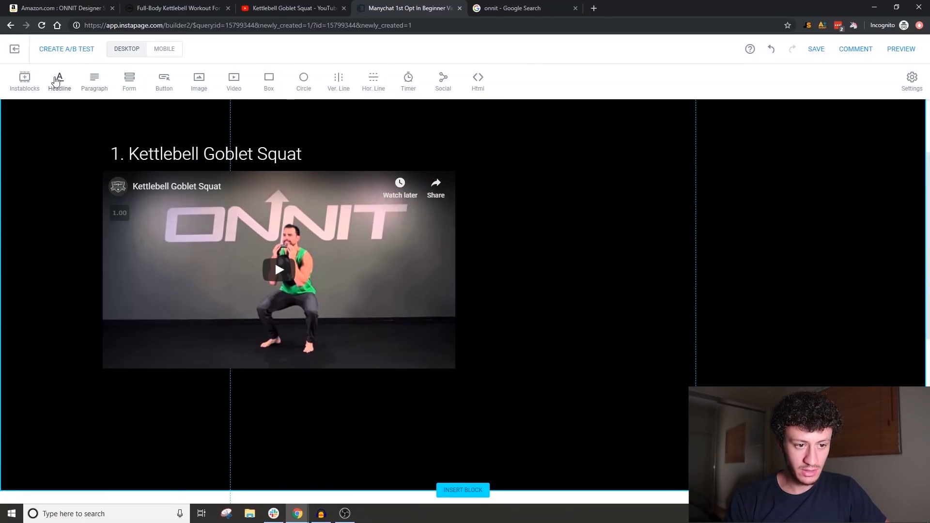
Step: Add a second headline to the right of the video and fill it with the two goblet squat instruction paragraphs from the Onnit article
click(56, 82)
drag(530, 278, 649, 193)
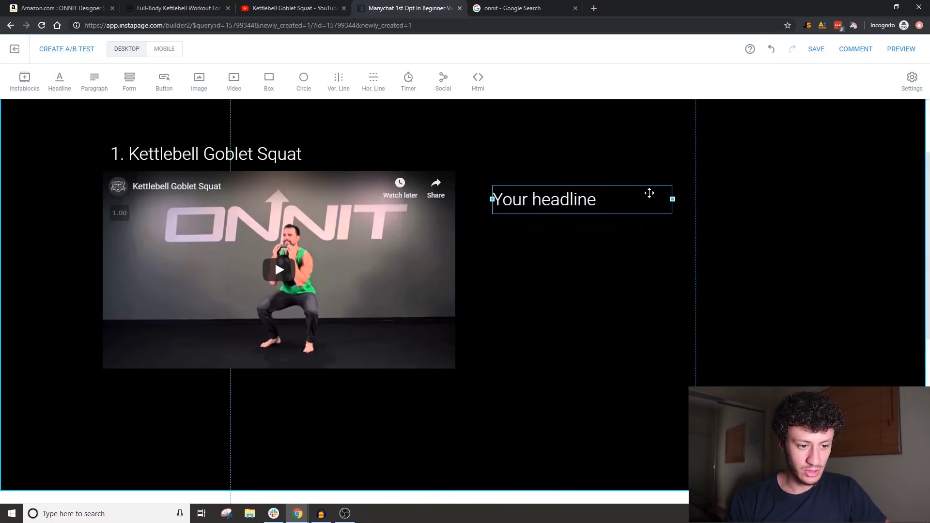
click(178, 7)
drag(402, 397, 156, 305)
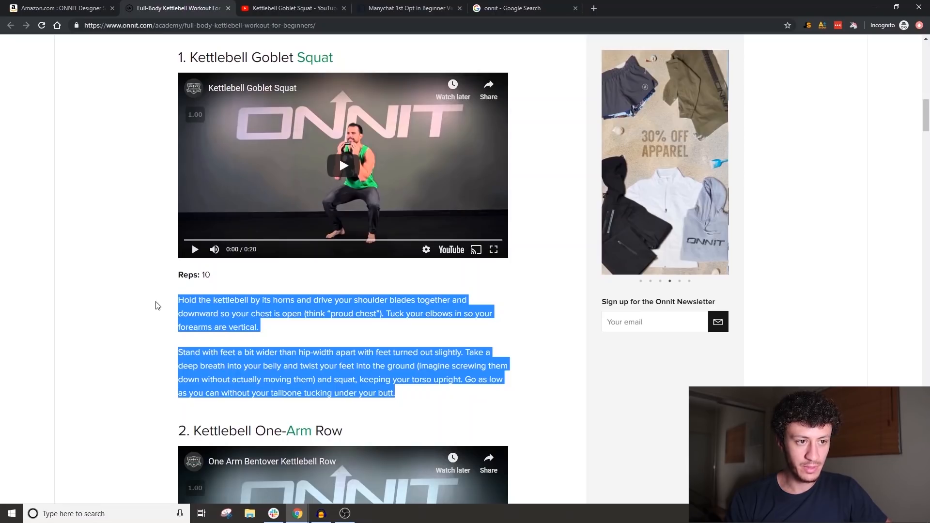
click(256, 5)
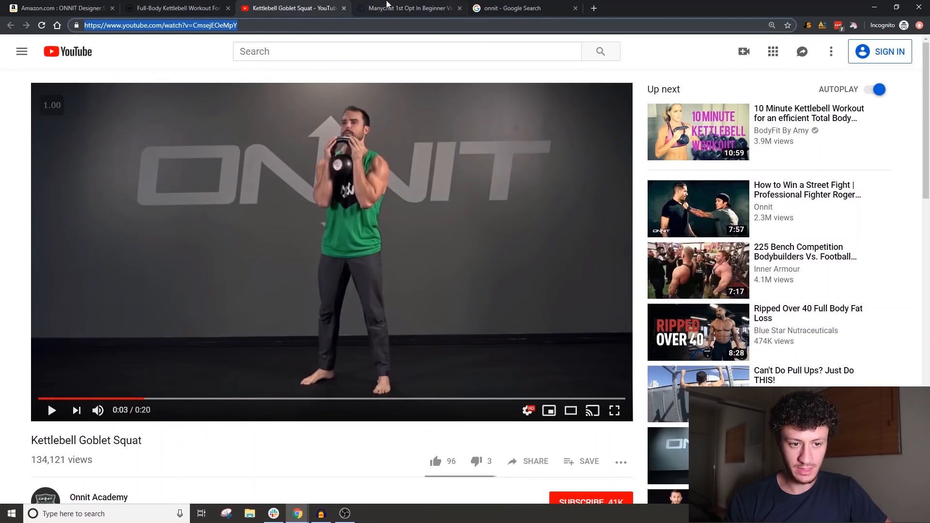
click(388, 4)
double_click(608, 213)
key(ctrl+a)
key(ctrl+v)
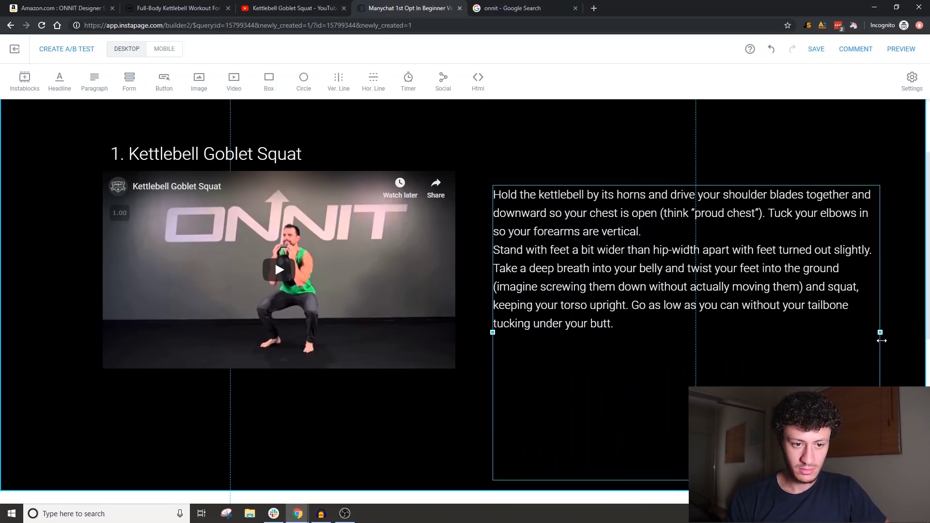
Step: Widen the instruction text, insert a blank line between its two paragraphs, and shift it up beside the video
drag(881, 338, 900, 342)
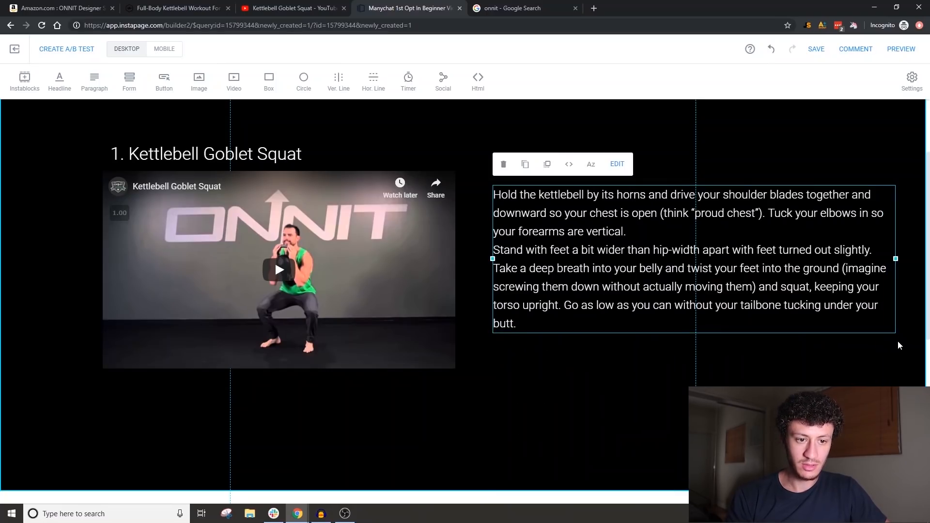
double_click(652, 224)
key(Return)
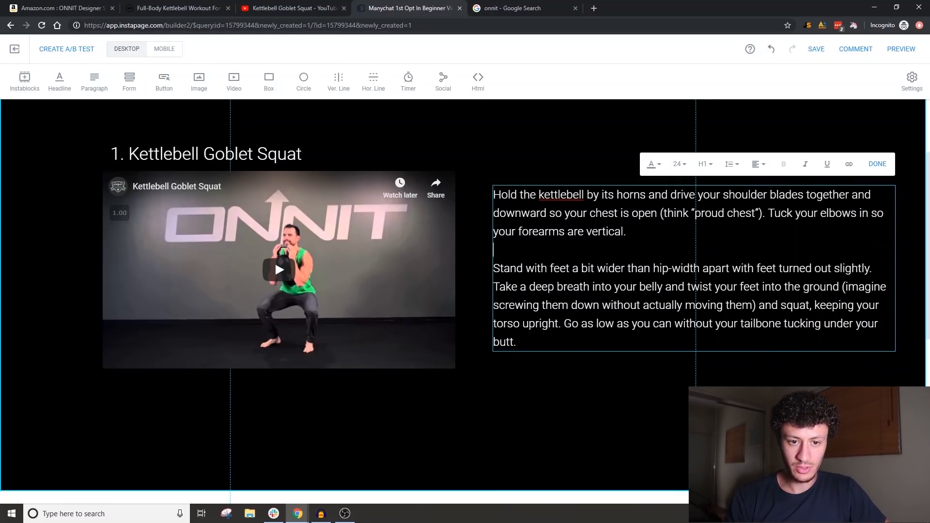
click(877, 164)
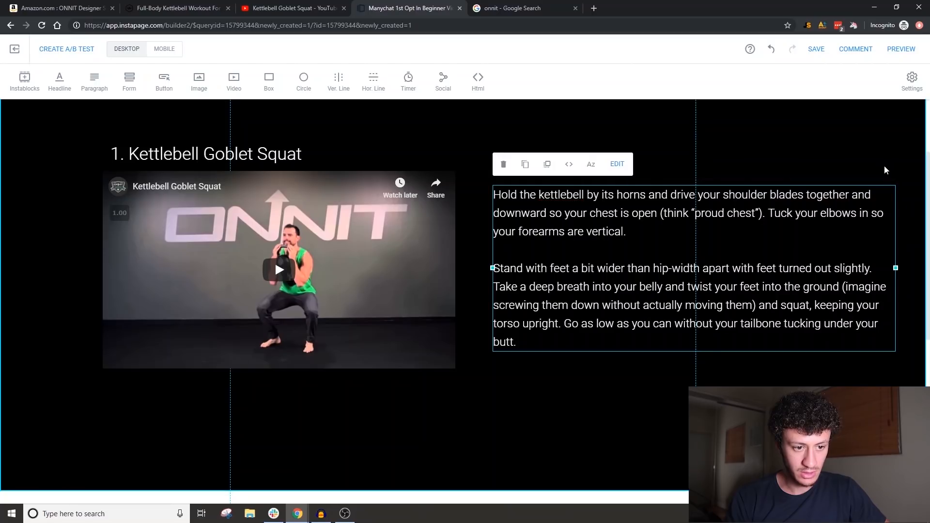
drag(779, 213, 781, 199)
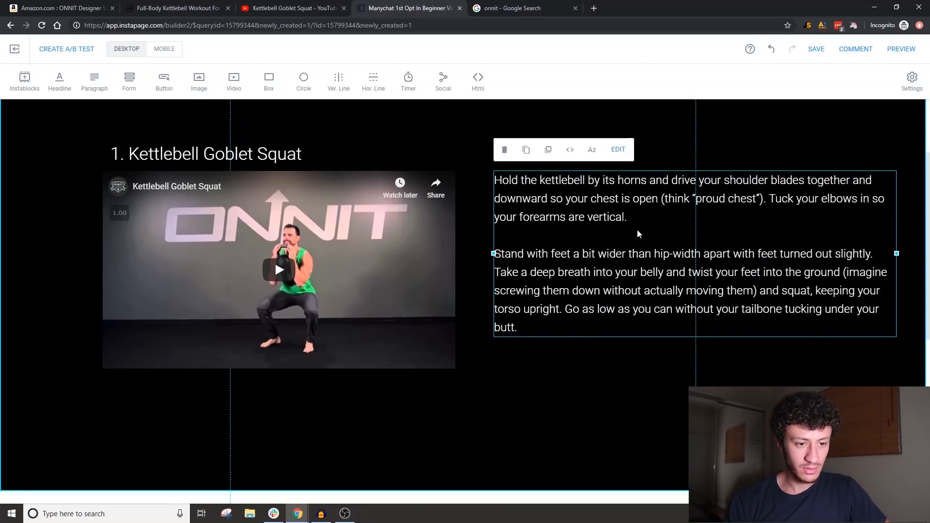
drag(637, 234, 638, 239)
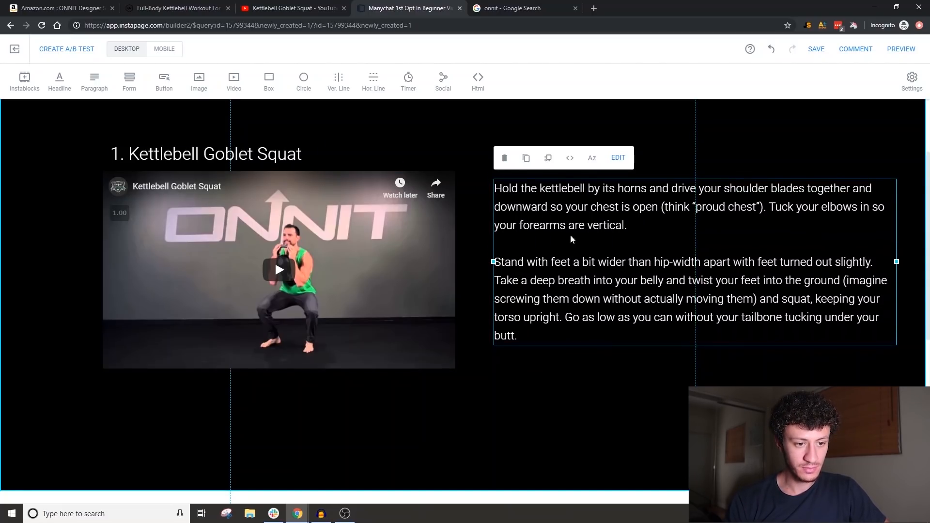
scroll(482, 224, up, 2)
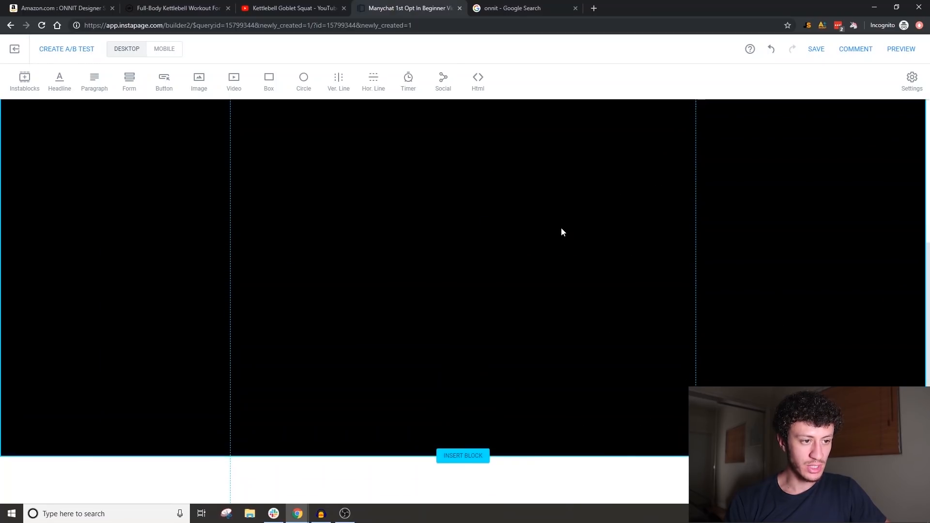
Step: Duplicate the Goblet Squat headline, video and instruction text together within the black block
scroll(561, 232, down, 1)
scroll(561, 232, down, 6)
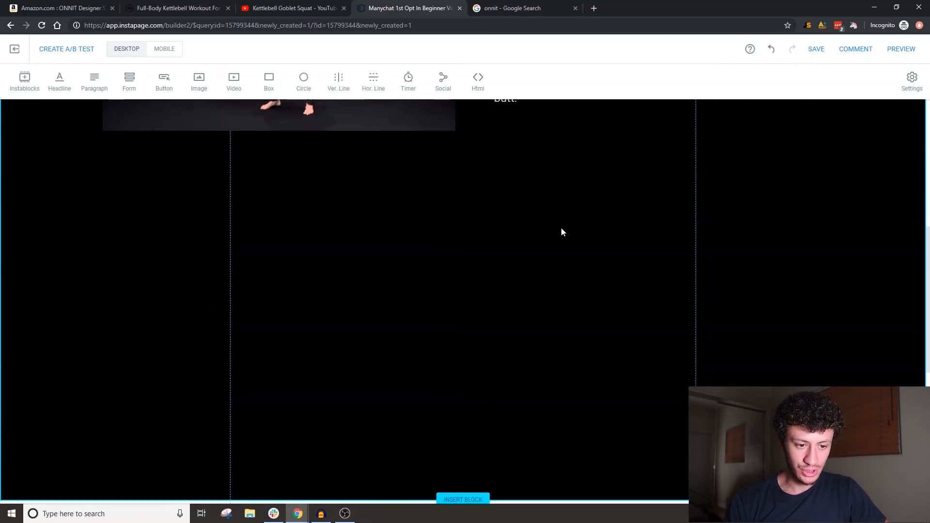
scroll(376, 260, up, 5)
drag(634, 490, 175, 203)
scroll(310, 292, down, 4)
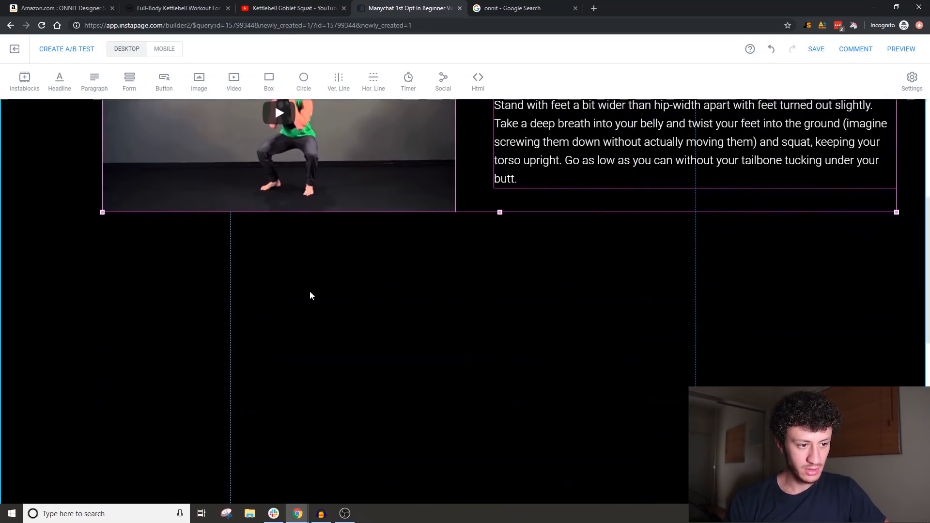
key(ctrl+c)
key(ctrl+v)
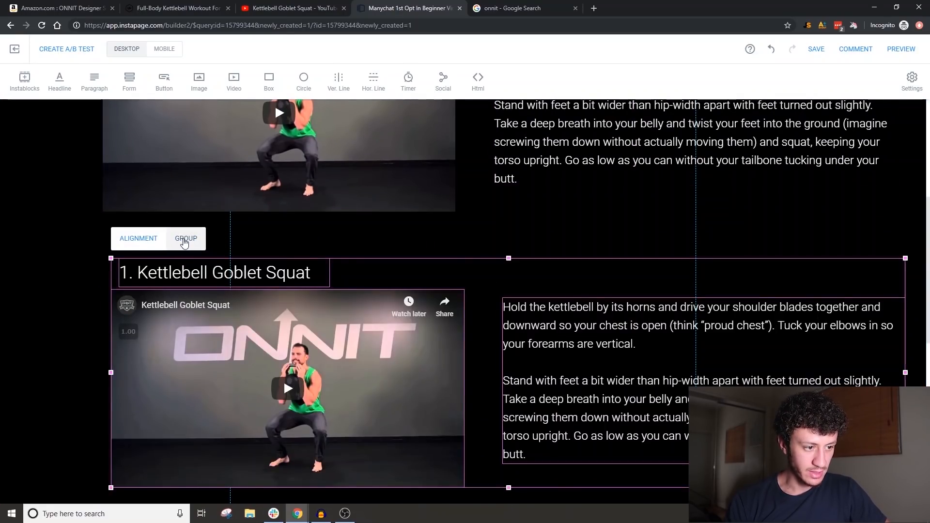
Step: Group the copied exercise elements and align both exercise sections one below the other, centered on the page
click(185, 242)
drag(493, 352, 454, 344)
scroll(498, 409, down, 3)
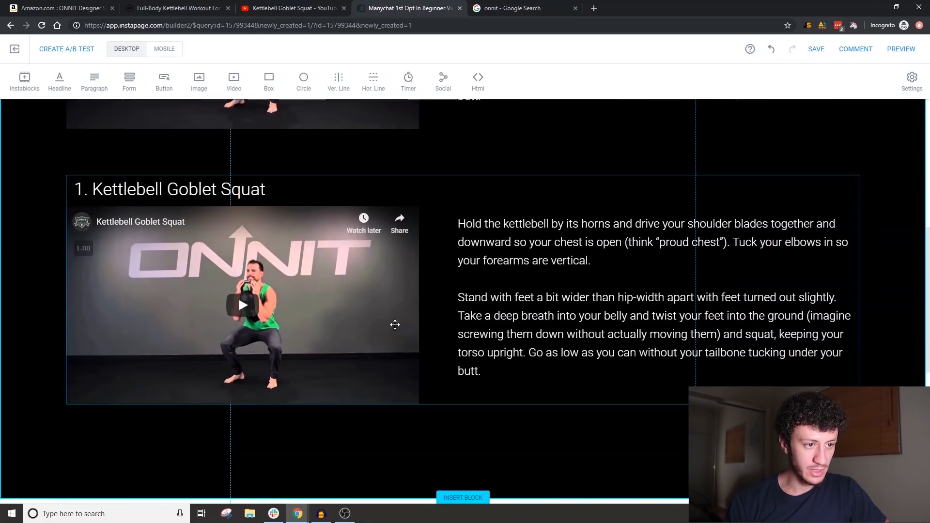
Step: Replace the copied section's video link with the YouTube link of the One Arm Bentover Kettlebell Row video
double_click(393, 324)
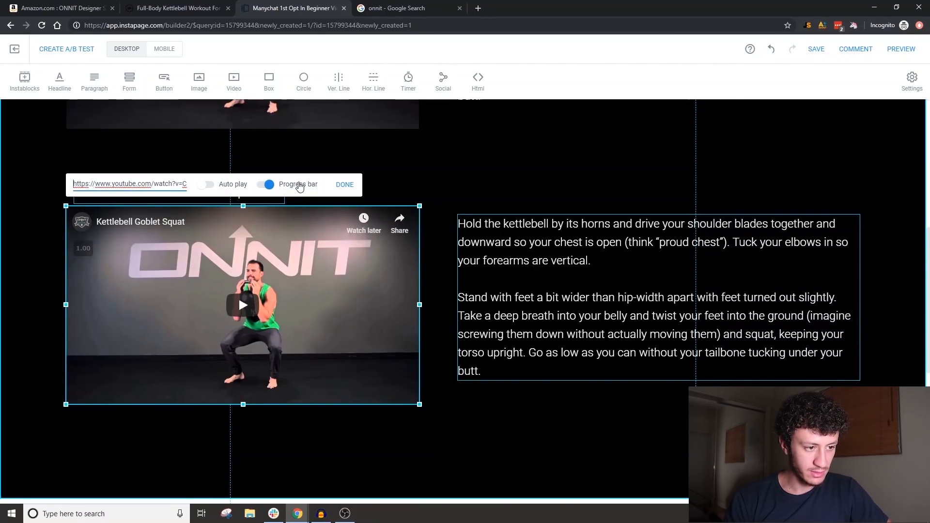
key(ctrl+a)
key(ctrl+v)
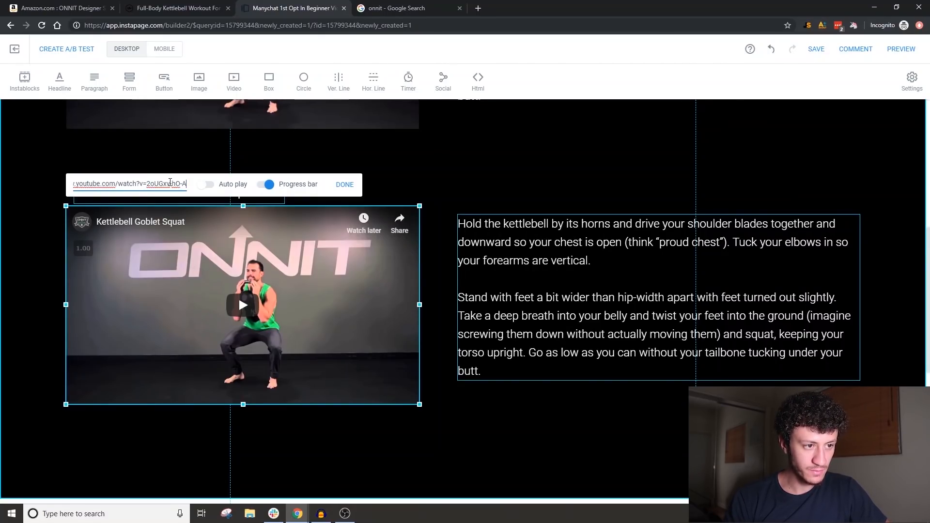
click(345, 185)
Step: Replace the copied section's headline with "2. Kettlebell One-Arm Row"
double_click(214, 189)
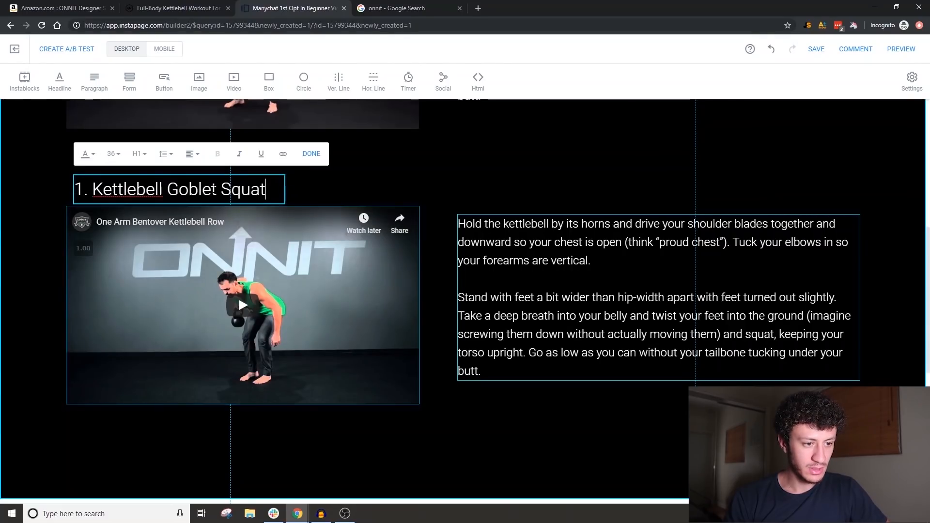
key(ctrl+a)
key(ctrl+v)
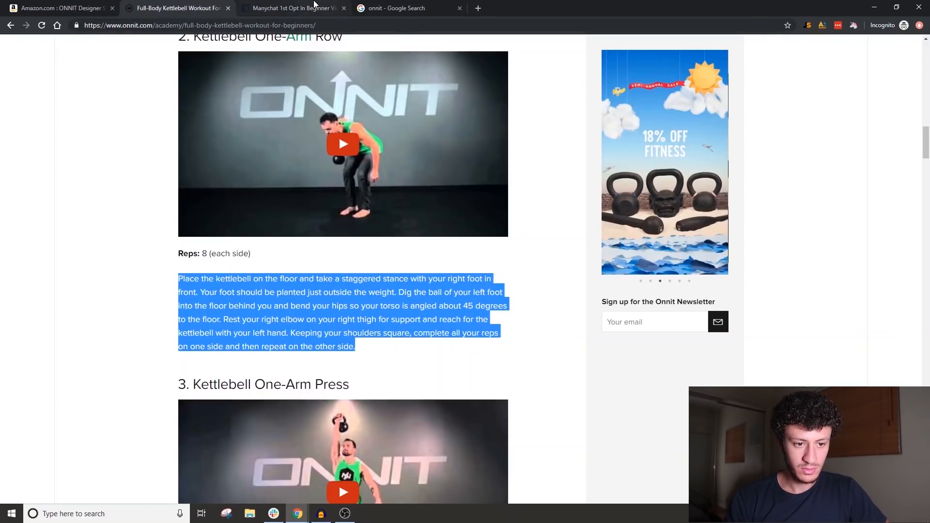
Step: Replace the copied section's instruction text with the one-arm row paragraph copied from the Onnit article
click(314, 6)
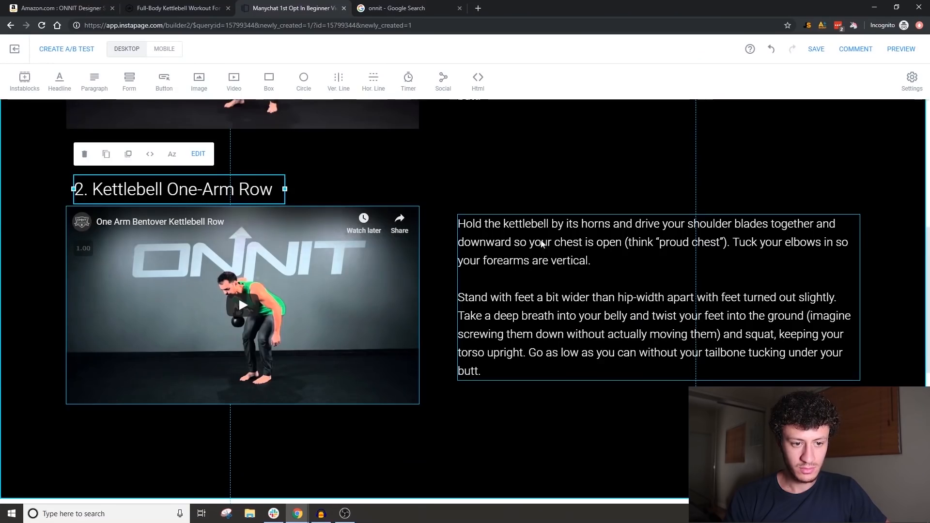
double_click(551, 290)
key(ctrl+a)
key(ctrl+v)
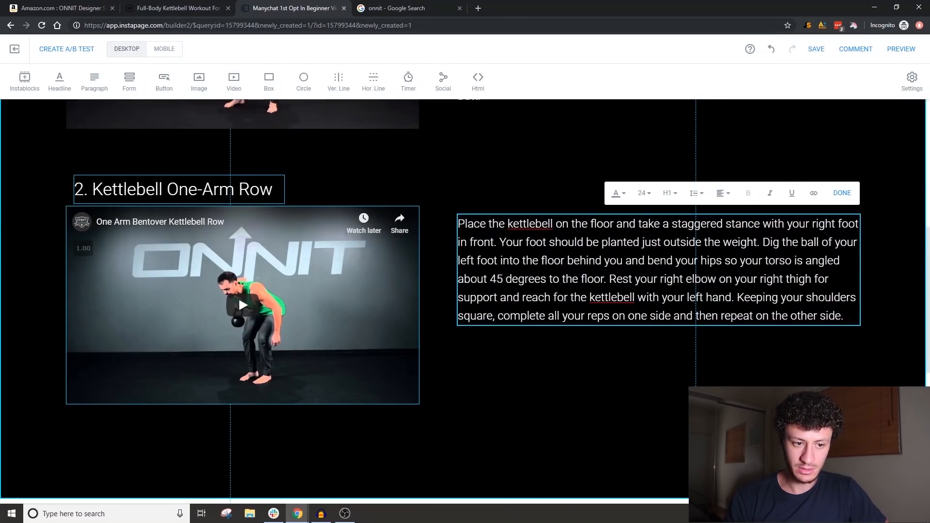
click(842, 192)
Step: Select both exercise sections together and move them down in the black block to leave room above them
scroll(670, 183, up, 5)
scroll(536, 412, down, 6)
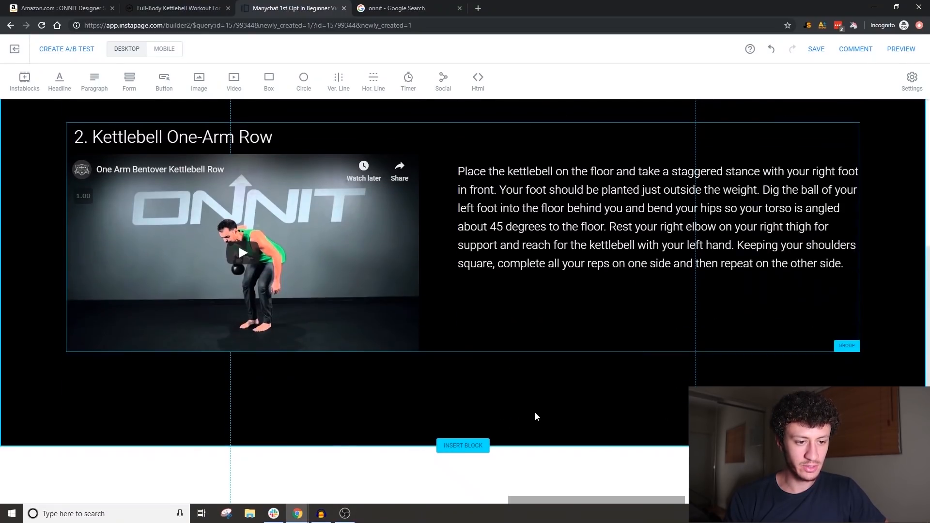
scroll(496, 340, up, 5)
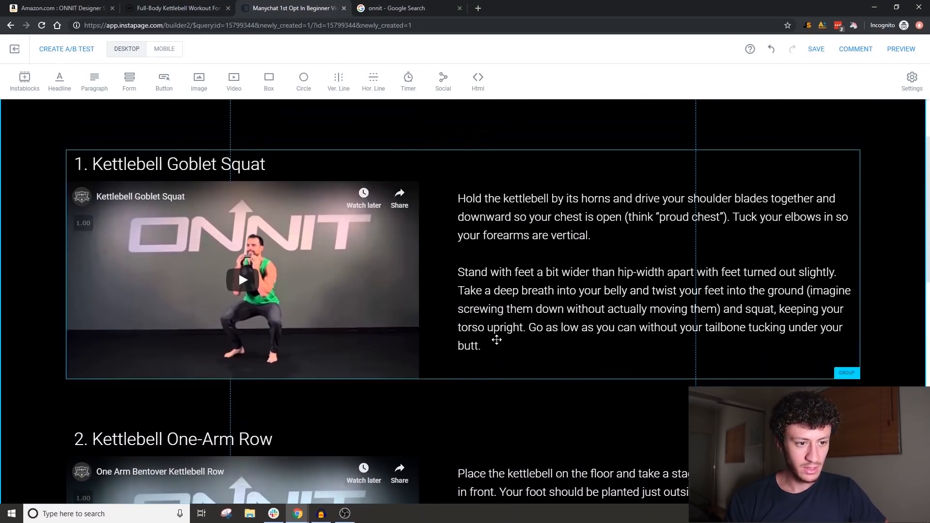
scroll(497, 340, down, 10)
scroll(566, 283, up, 8)
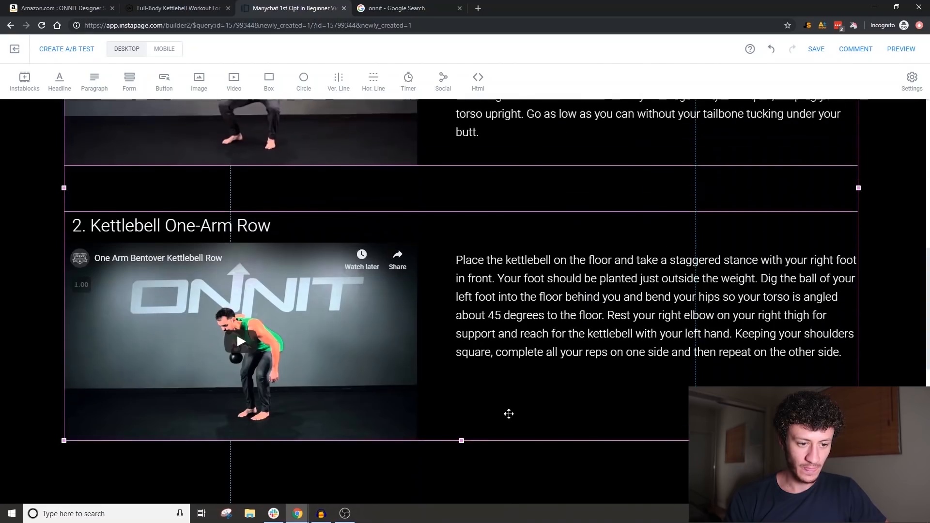
drag(509, 413, 511, 466)
scroll(511, 465, down, 3)
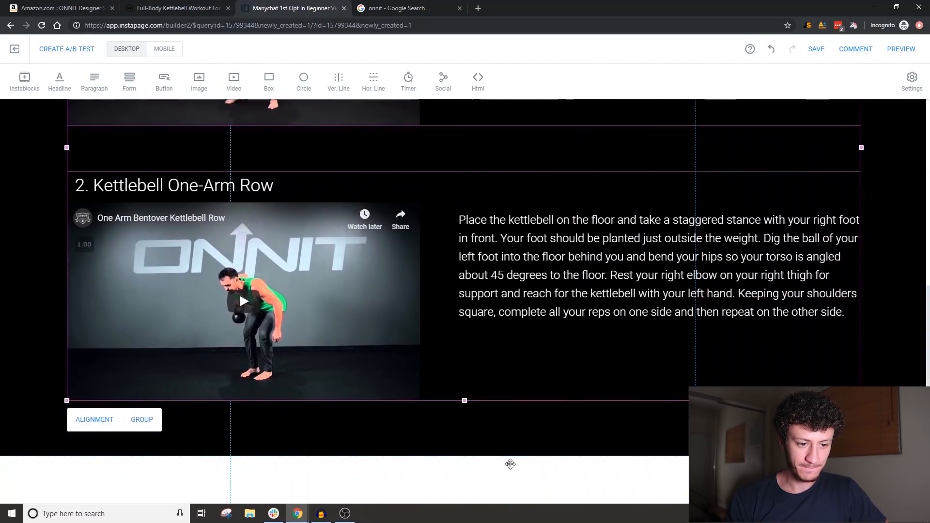
Step: Add the photo of the woman with a kettlebell to the black block, shrink it, and place it above the Goblet Squat section
scroll(539, 328, up, 12)
scroll(539, 329, down, 2)
click(600, 304)
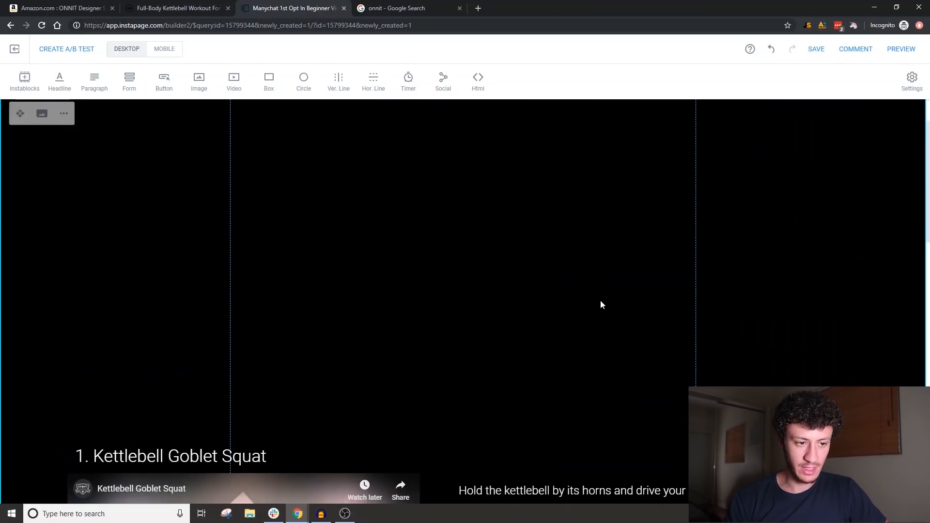
scroll(600, 304, up, 2)
scroll(600, 305, down, 2)
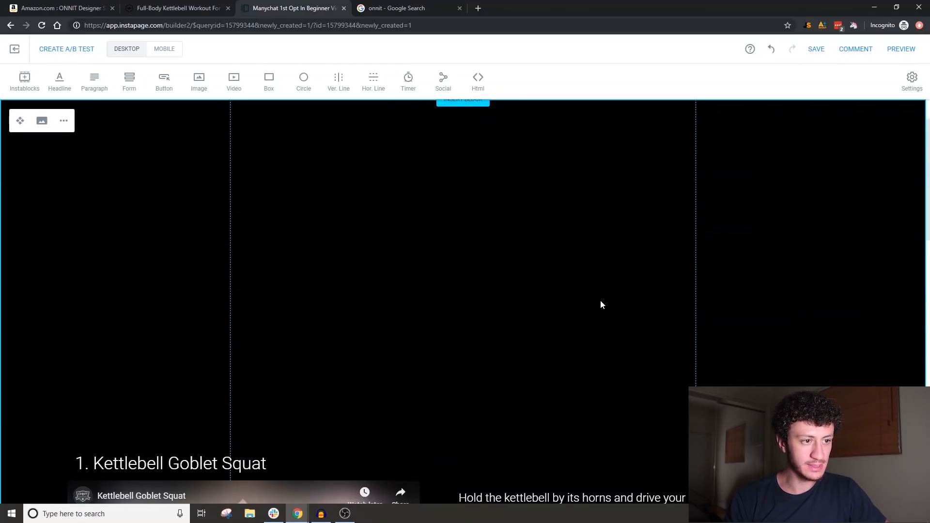
click(197, 82)
click(519, 216)
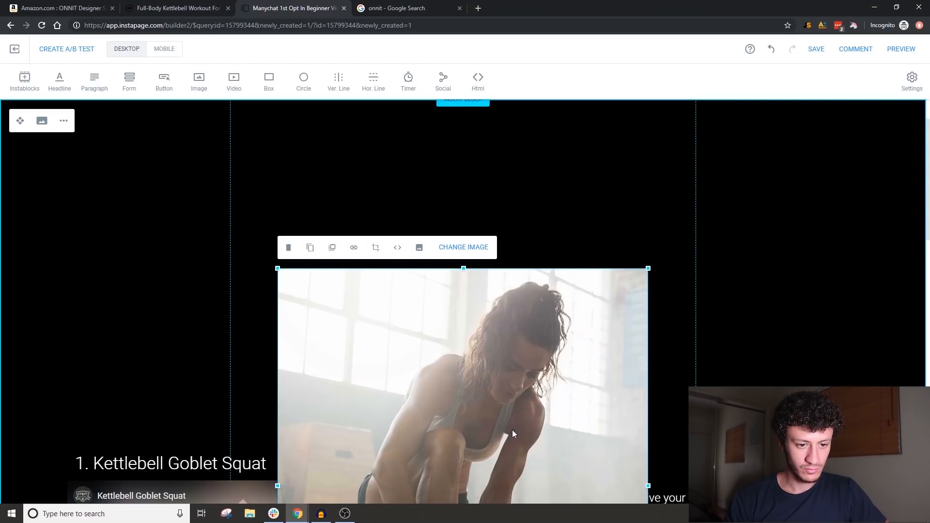
drag(647, 269, 523, 418)
drag(444, 470, 325, 188)
click(421, 277)
scroll(422, 277, up, 1)
Step: Copy the Onnit article's title "Full-Body Kettlebell Workout For Beginners" into a centered headline beside the photo in Instapage
click(145, 8)
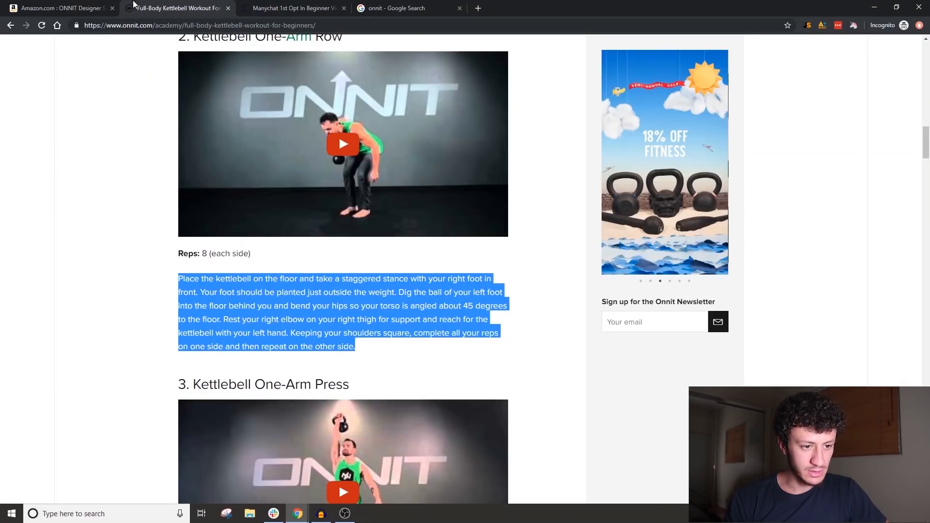
scroll(338, 135, up, 15)
scroll(415, 247, down, 3)
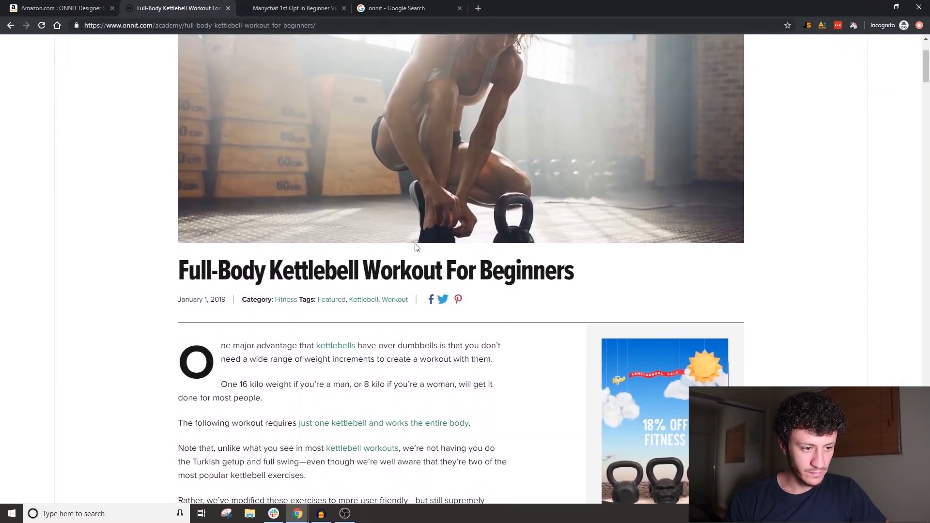
triple_click(280, 276)
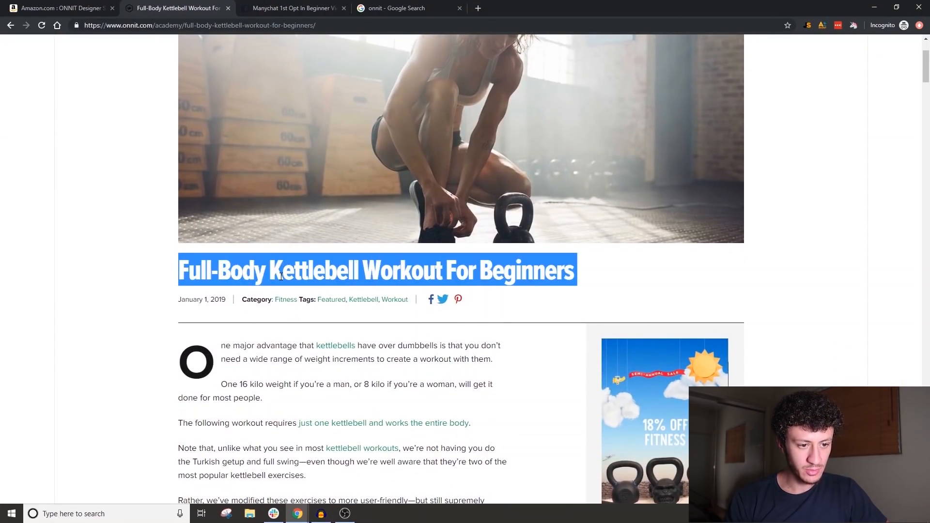
click(329, 4)
Step: Fill a second headline with "CONGRATS ON YOUR NEW ONNIT KETTLEBELLS! Enjoy Your Workout", center its text, and place it below the title
key(ctrl+a)
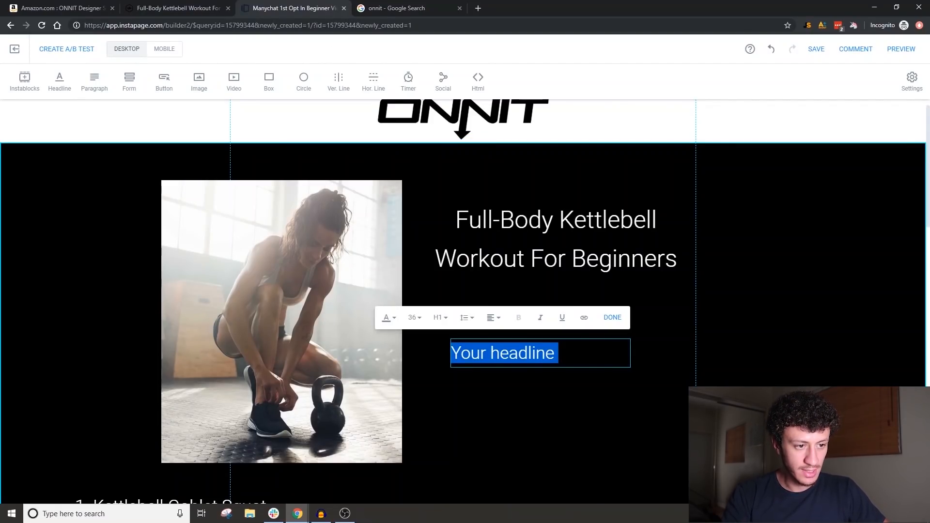
text(CONGRATS ON YOUR NEW ONNIT KETTLEBELLS!  Enjoy Your Workout)
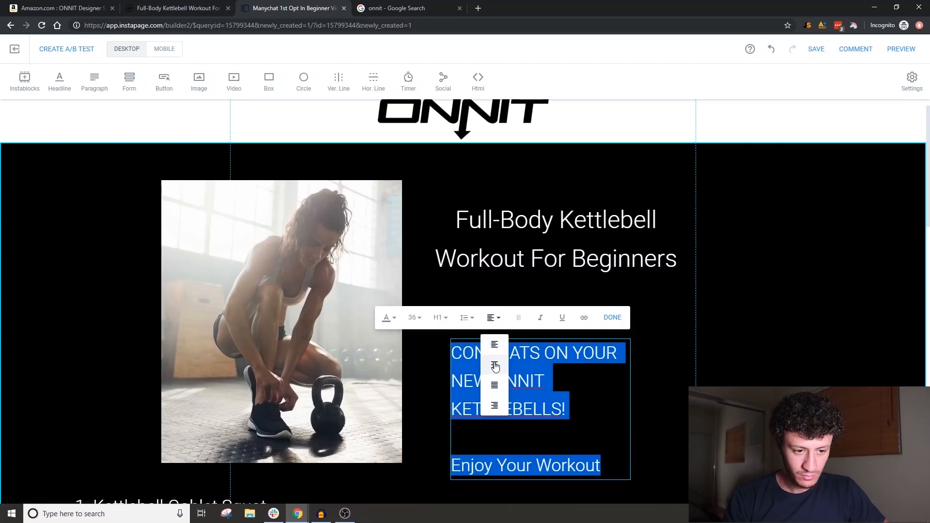
click(612, 317)
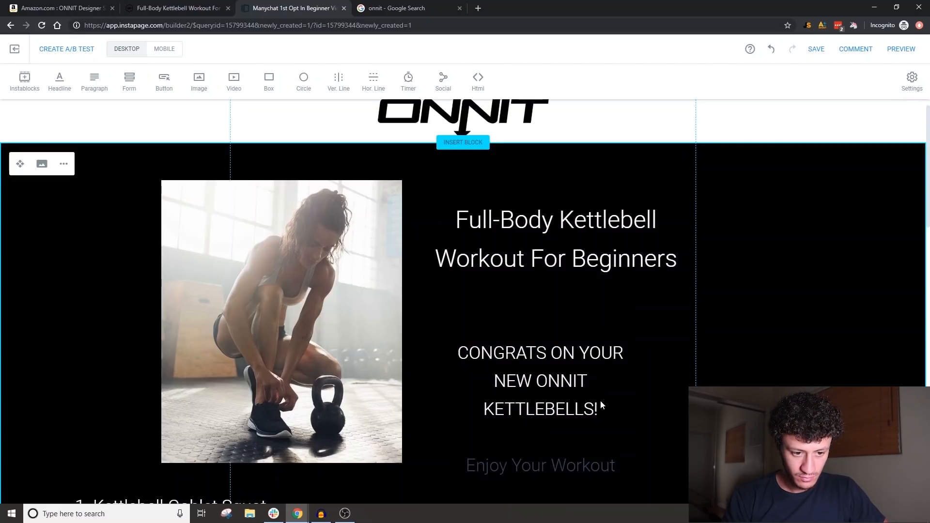
drag(600, 402, 616, 379)
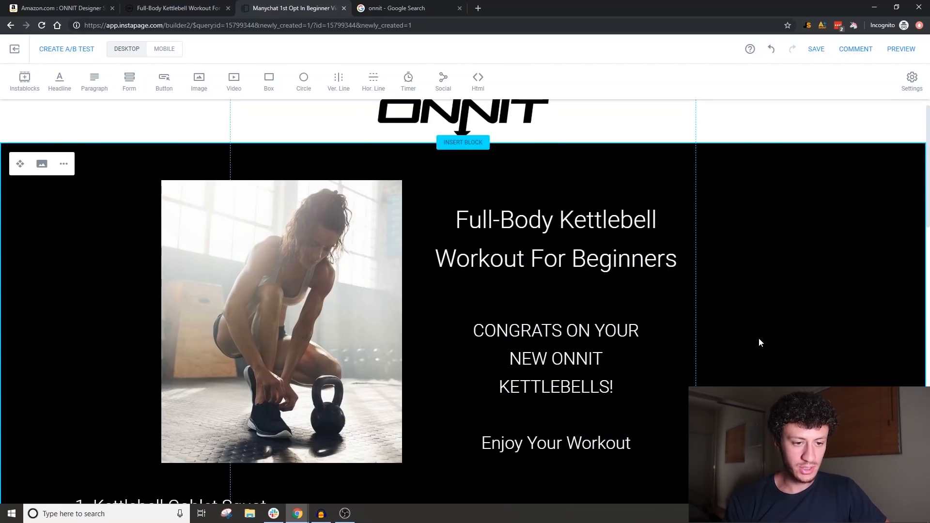
Step: Select all elements of the 50% discount coupon form and move them to the upper middle of the white block
scroll(759, 339, up, 1)
scroll(759, 339, down, 1)
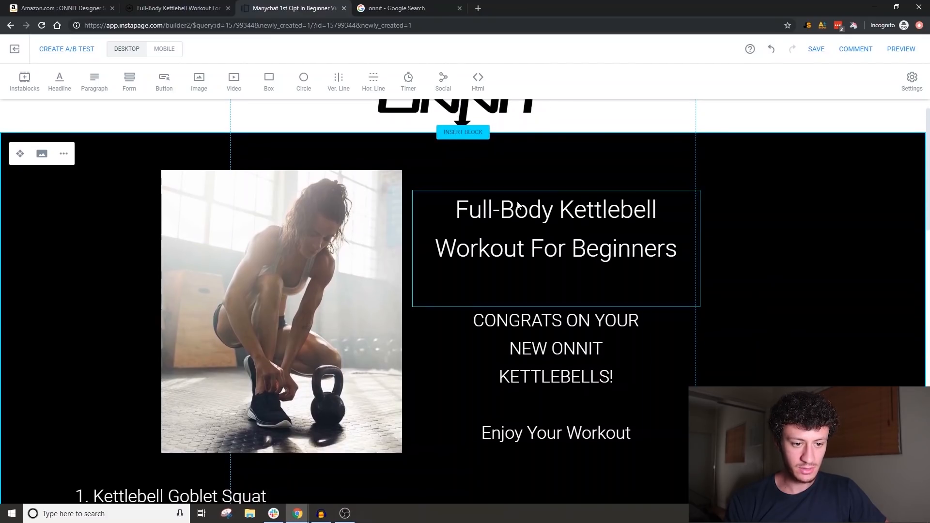
scroll(424, 402, up, 1)
scroll(425, 402, down, 10)
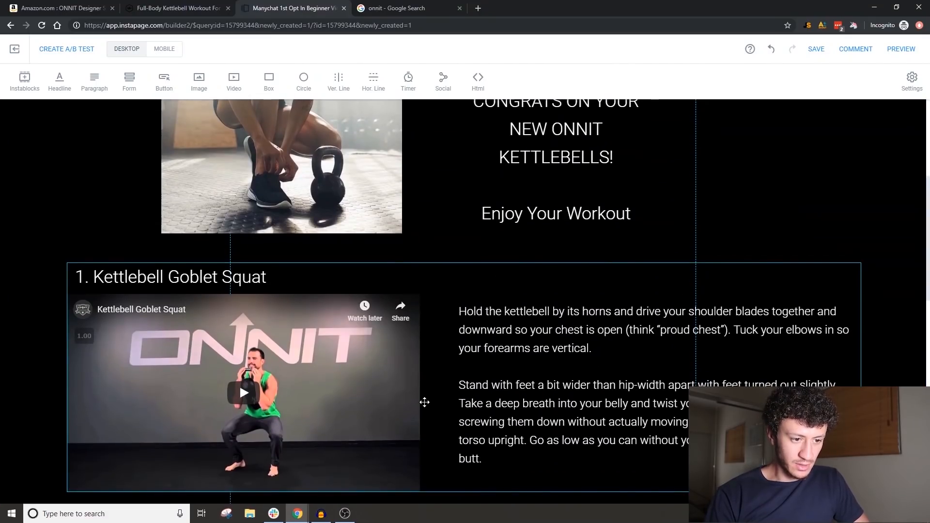
scroll(425, 402, down, 20)
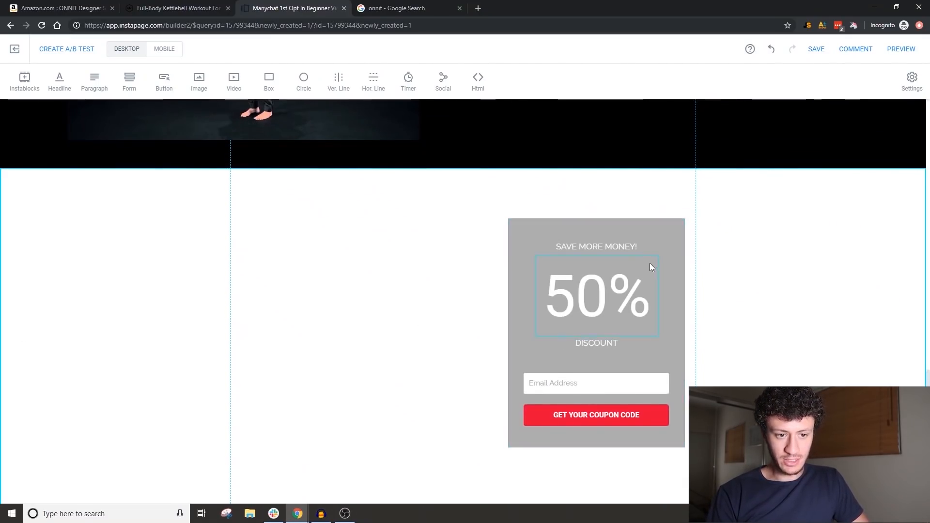
click(498, 240)
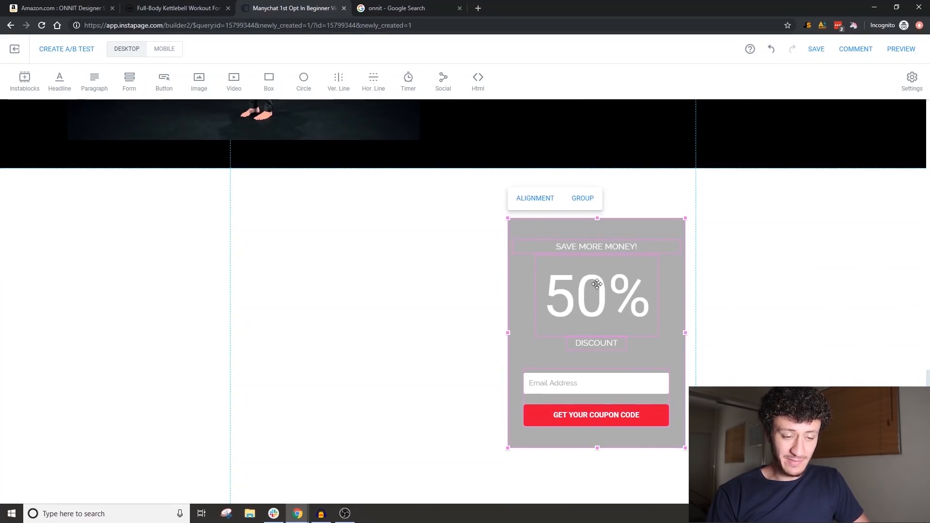
drag(596, 284, 490, 246)
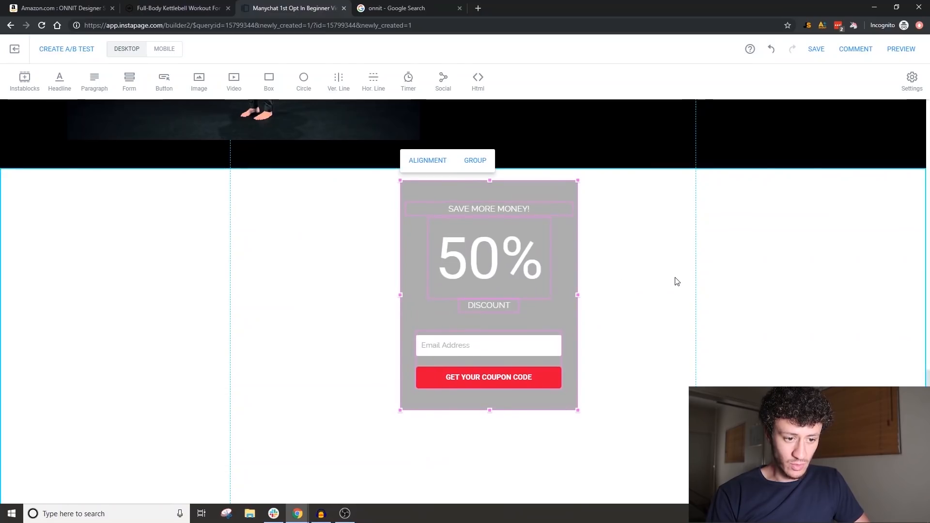
Step: Color the coupon form's gray box black and shrink its three discount text lines together
click(580, 314)
click(575, 310)
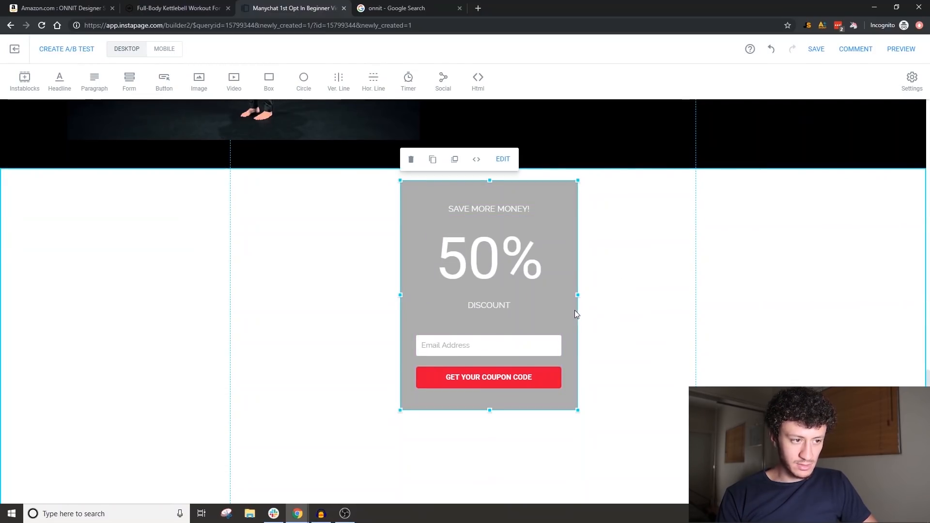
click(490, 253)
drag(490, 253, 511, 262)
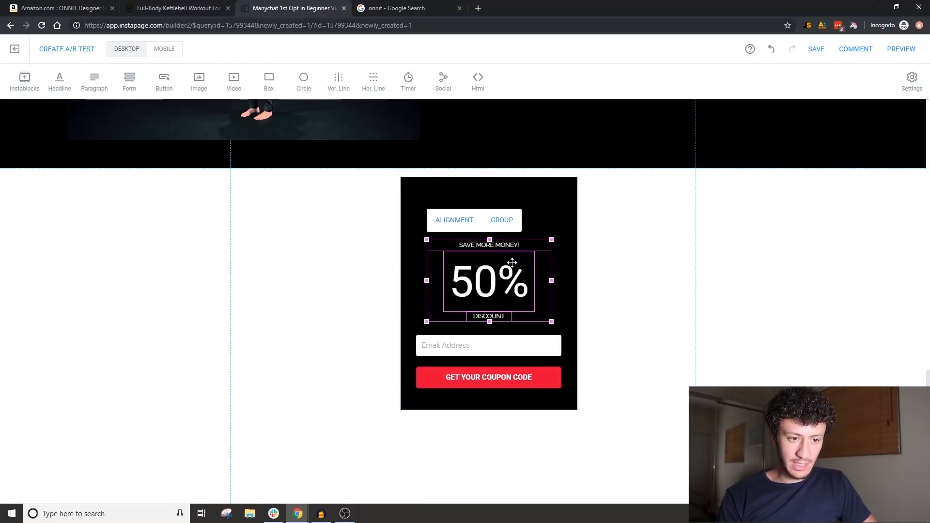
click(623, 266)
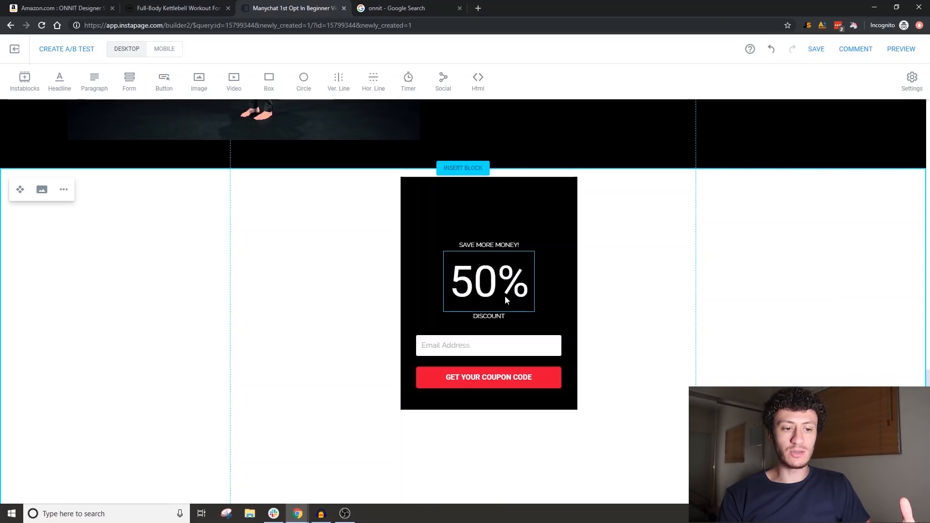
Step: Shorten the black coupon box from above and reword its top text line as "SAVE ON YOUR NEXT ORDER!"
click(523, 230)
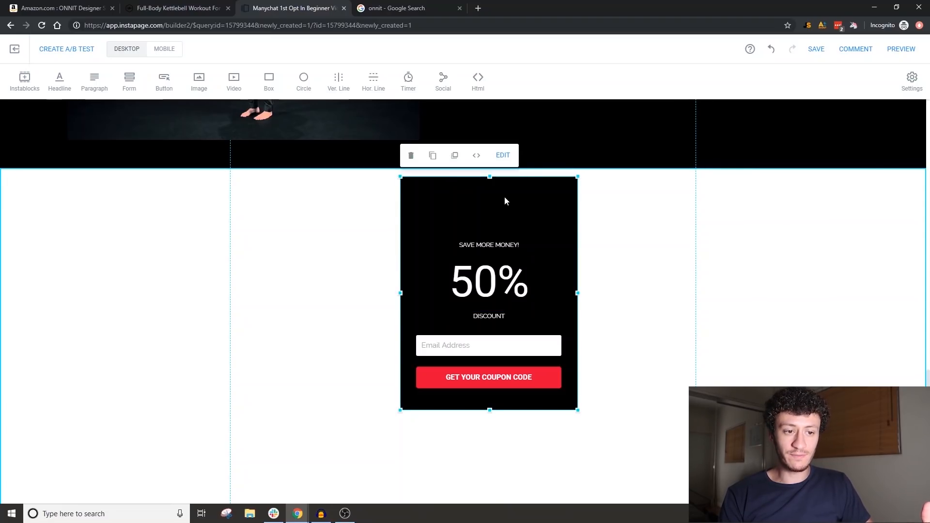
drag(496, 168, 495, 201)
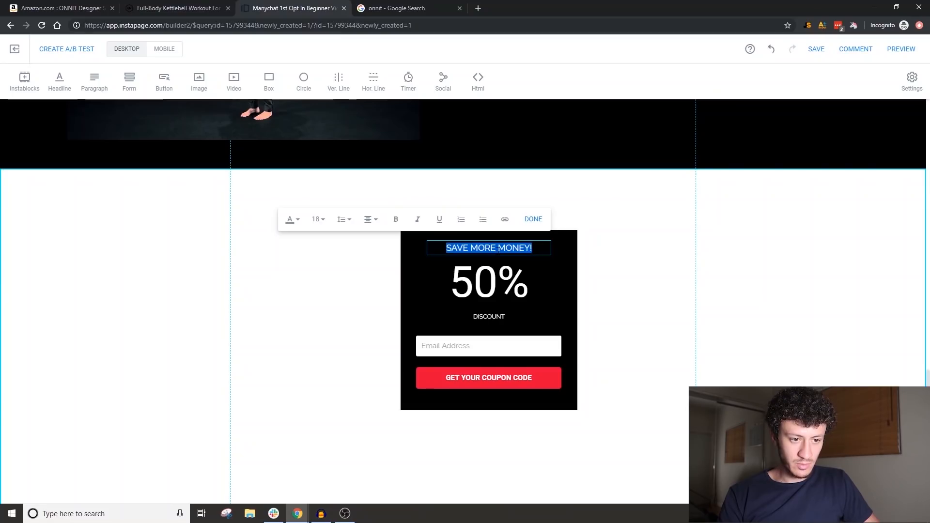
text(SAVE)
key(ctrl+z)
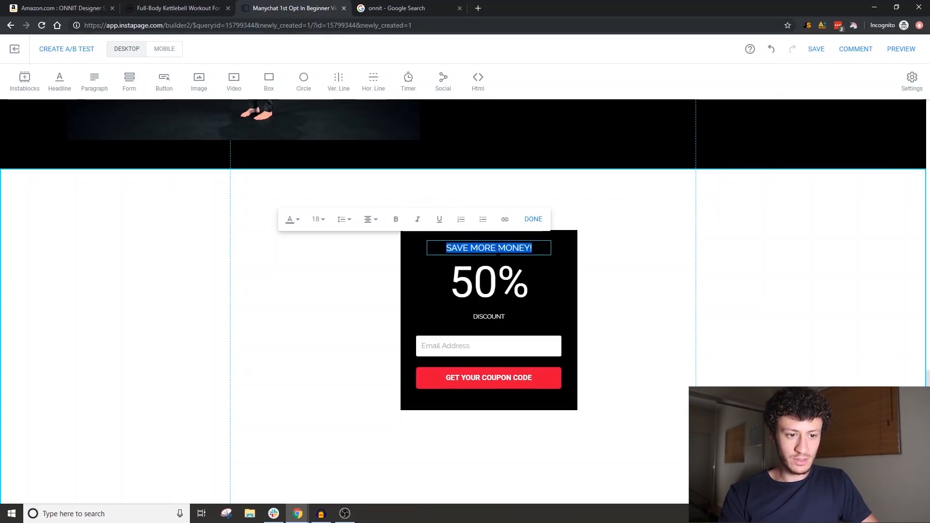
text(SAVE ON YOUR NEXT ORDER!)
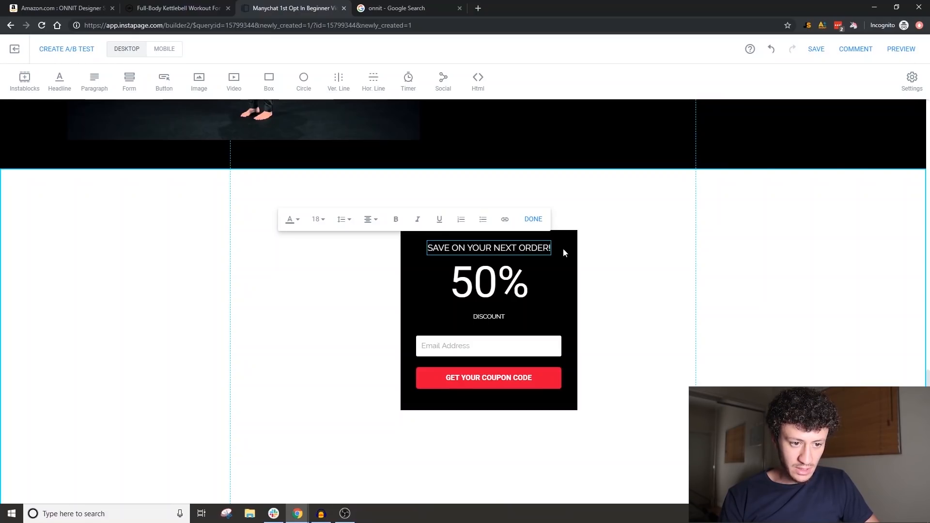
Step: Center the coupon form near the top of the white block and shorten the block to fit it
click(627, 290)
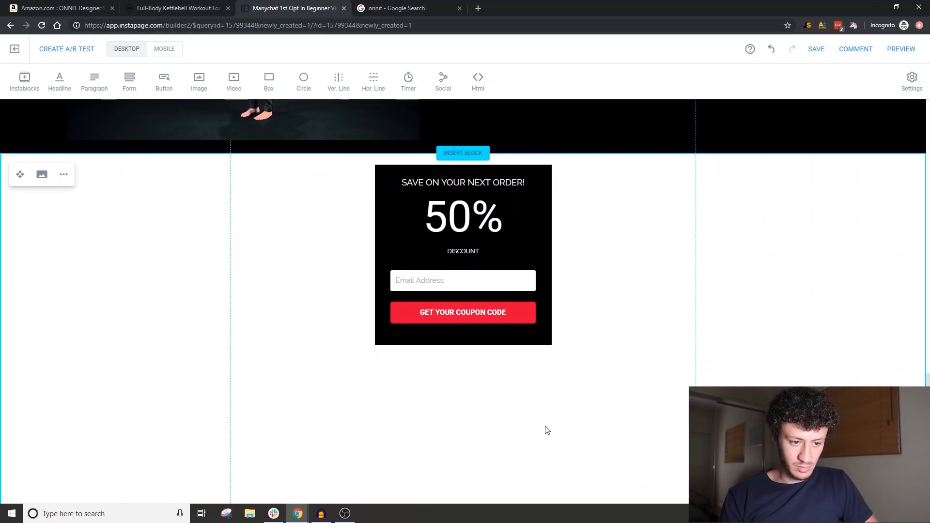
scroll(547, 431, down, 1)
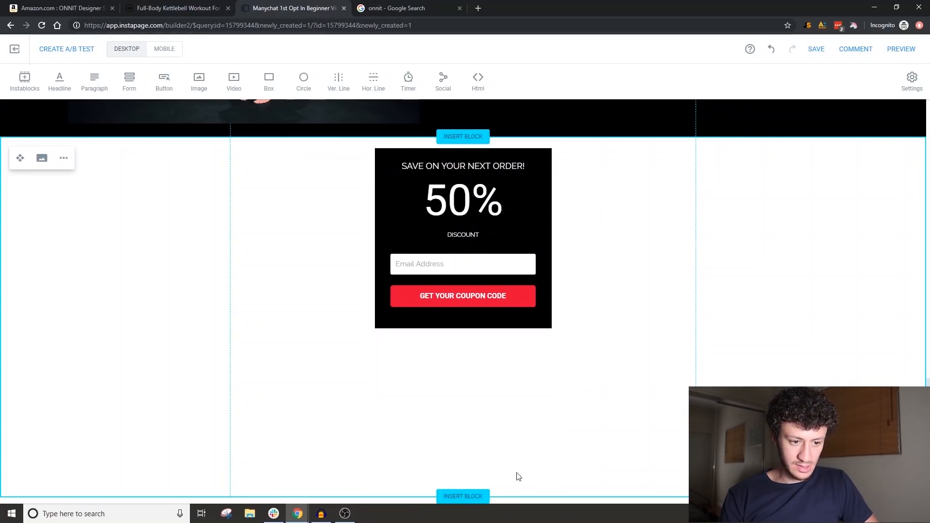
scroll(525, 336, up, 3)
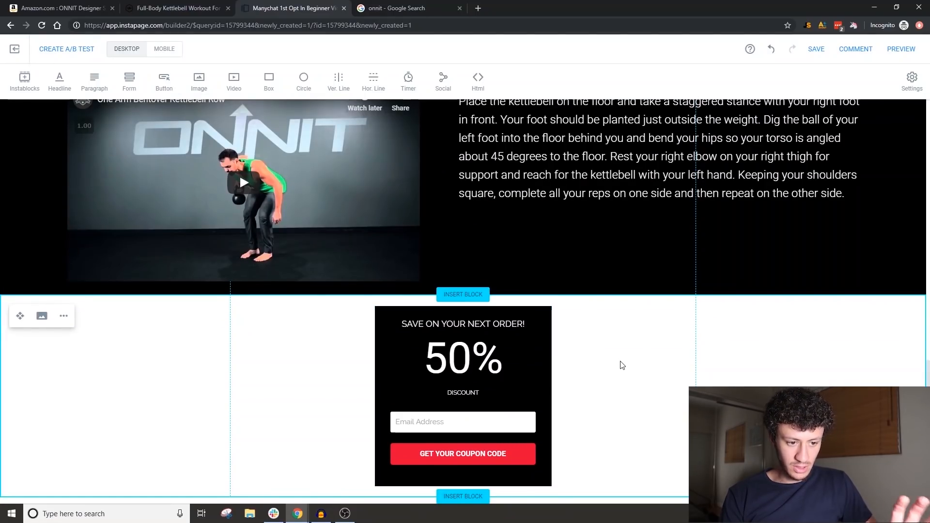
key(ctrl+z)
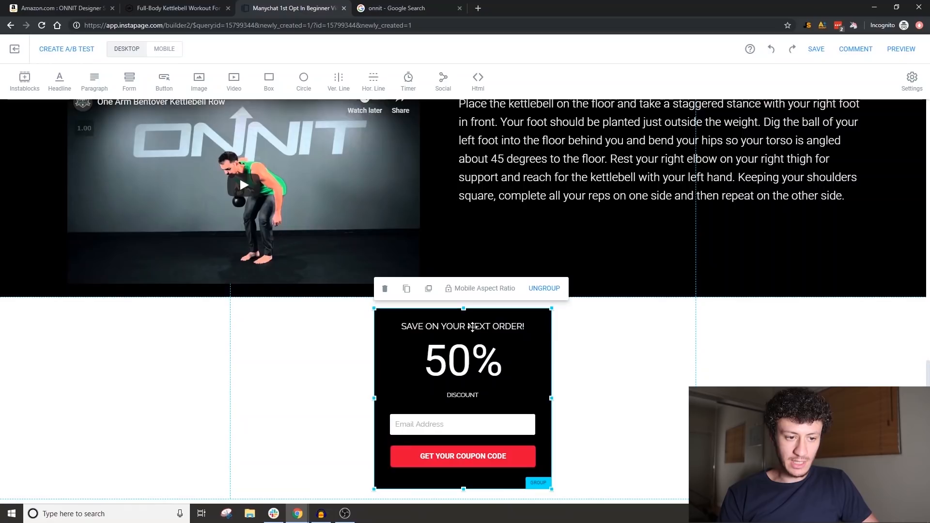
Step: Replace the form's discount text lines with the single, larger headline "Want 10 more ways to use your kettlebells?"
drag(474, 328, 473, 329)
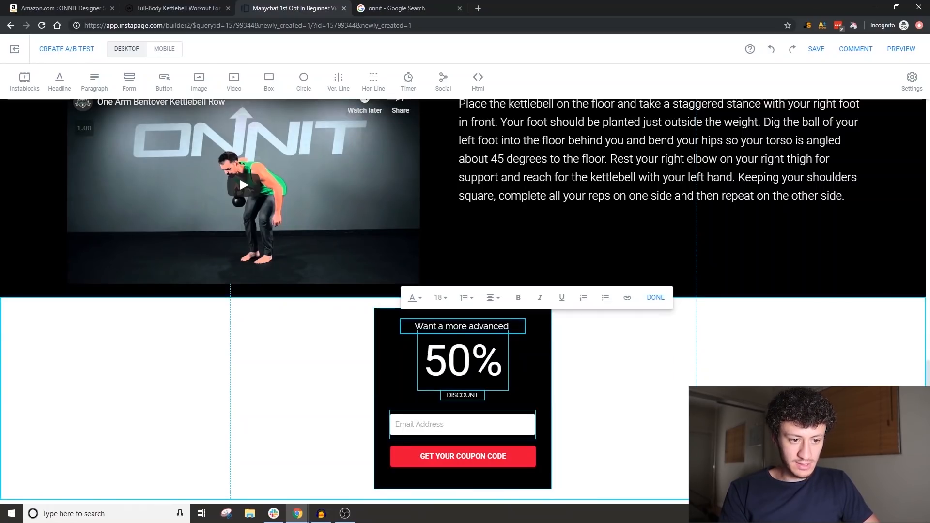
key(BackSpace)
key(BackSpace)
key(BackSpace)
key(BackSpace)
key(BackSpace)
key(BackSpace)
key(BackSpace)
key(BackSpace)
key(BackSpace)
key(BackSpace)
key(BackSpace)
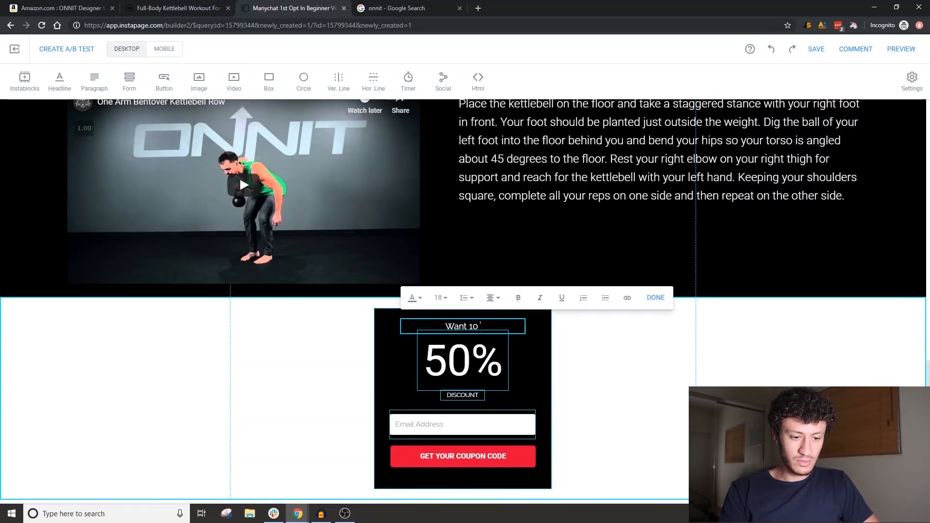
text(more ways to use your k)
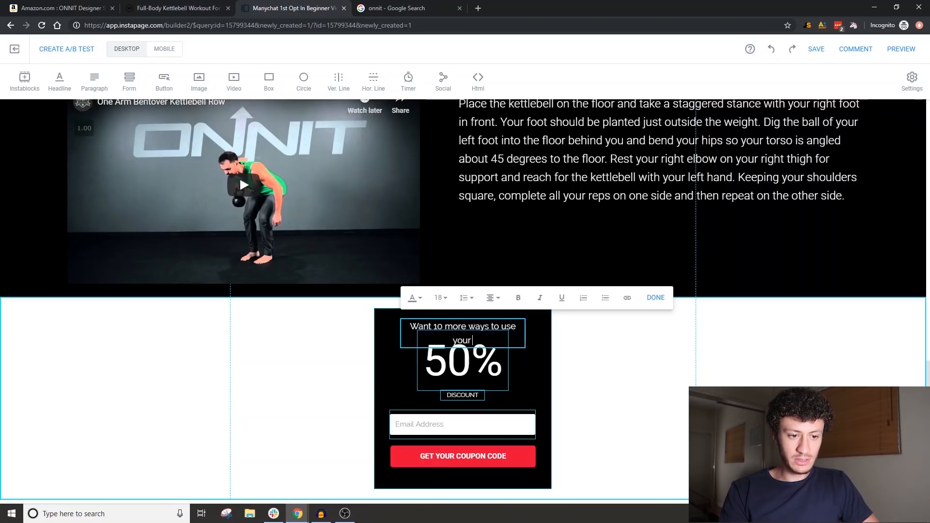
text(ettlebells?)
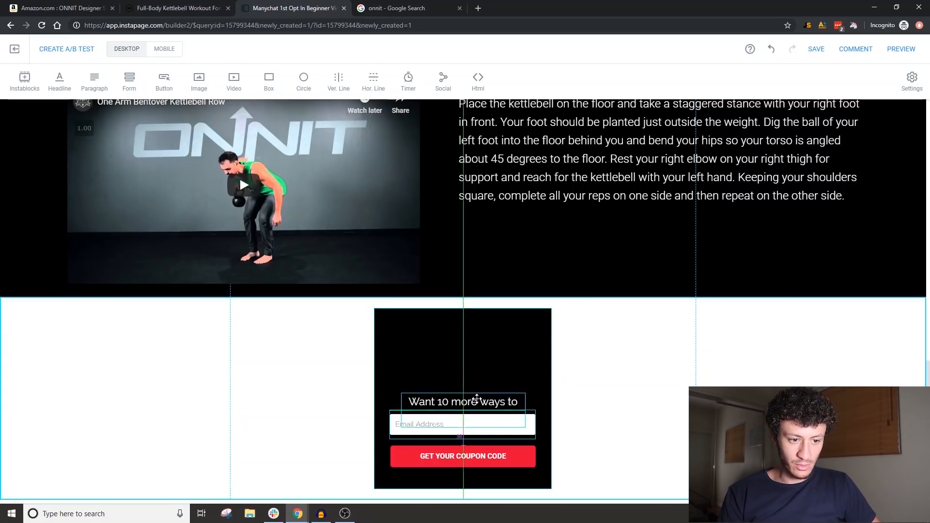
Step: Place the kettlebell question just above the email field and shorten the black box to fit around it
drag(475, 398, 475, 376)
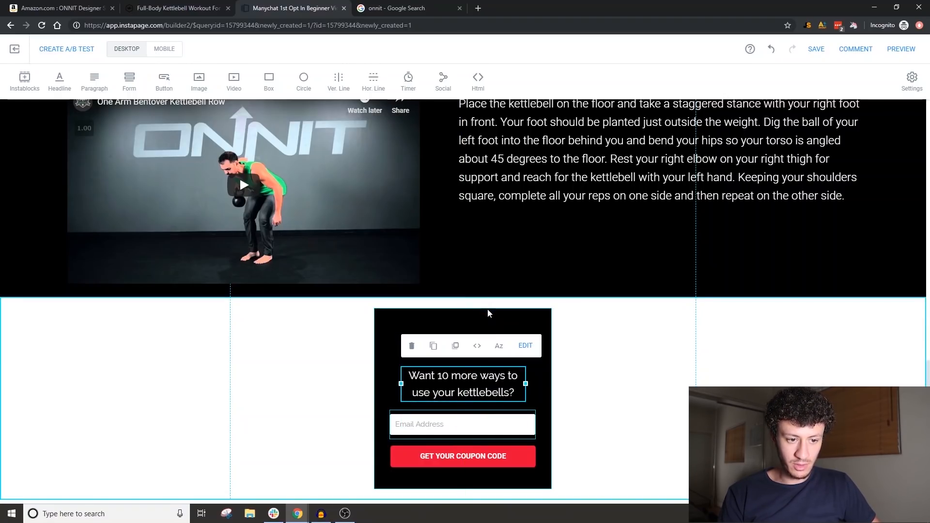
click(521, 322)
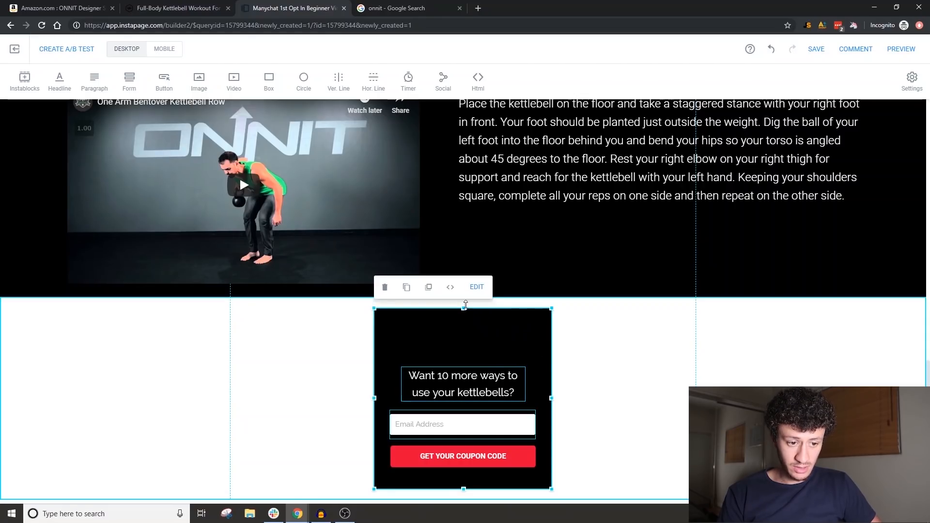
drag(464, 305, 464, 354)
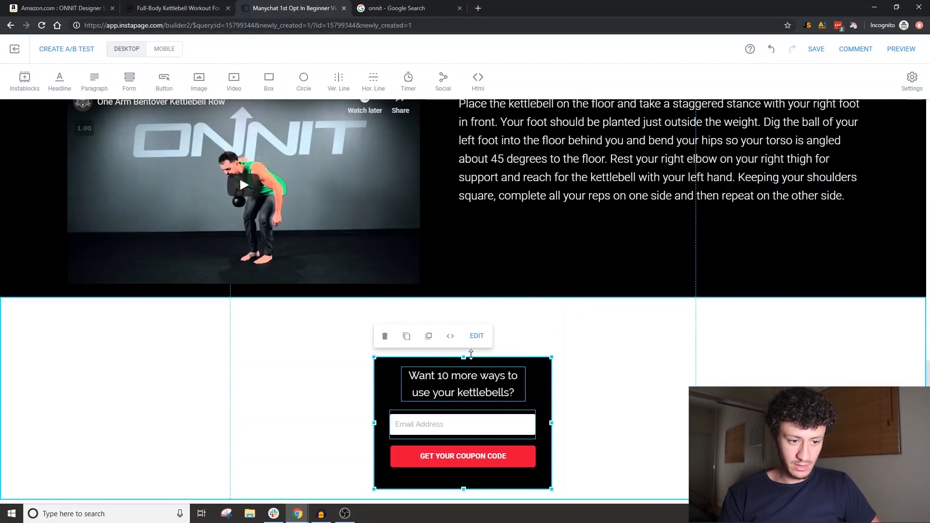
click(515, 378)
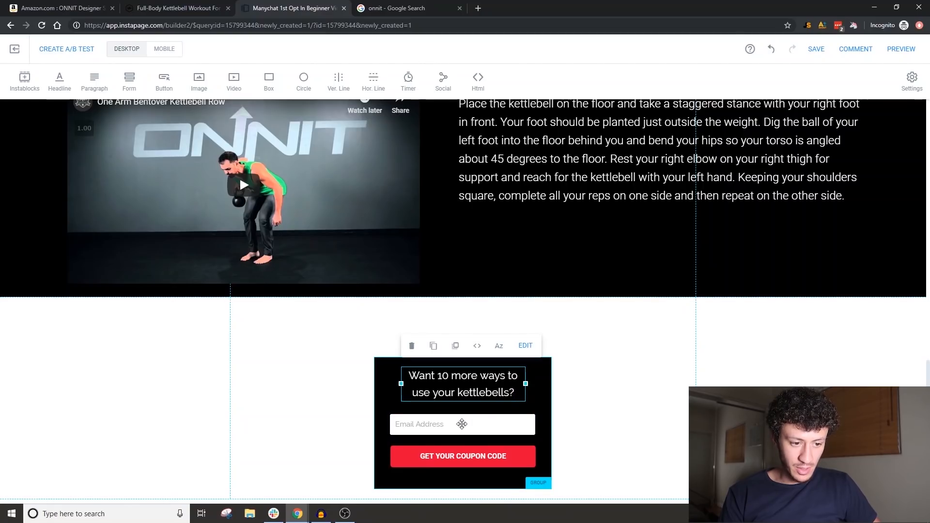
Step: Add a required text field labeled "Name" below the email address field and refit the black box around the form
click(537, 409)
click(445, 424)
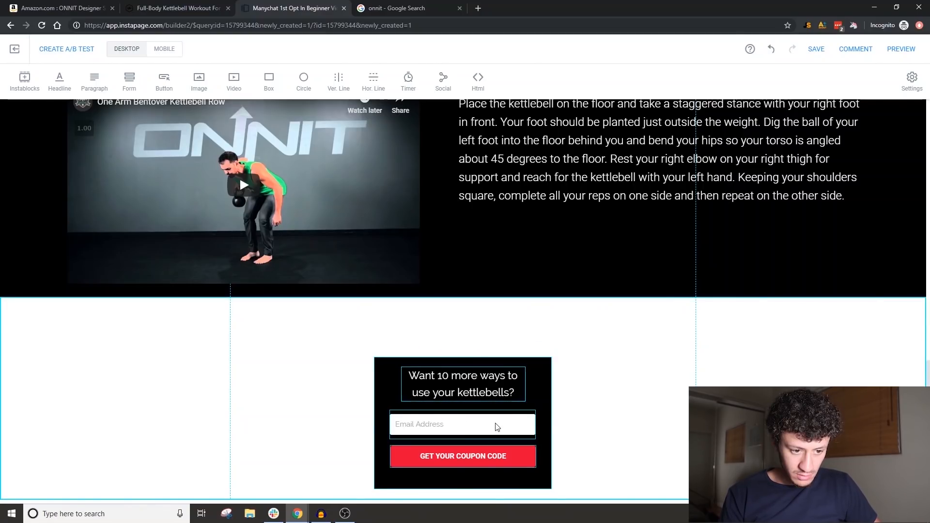
click(493, 389)
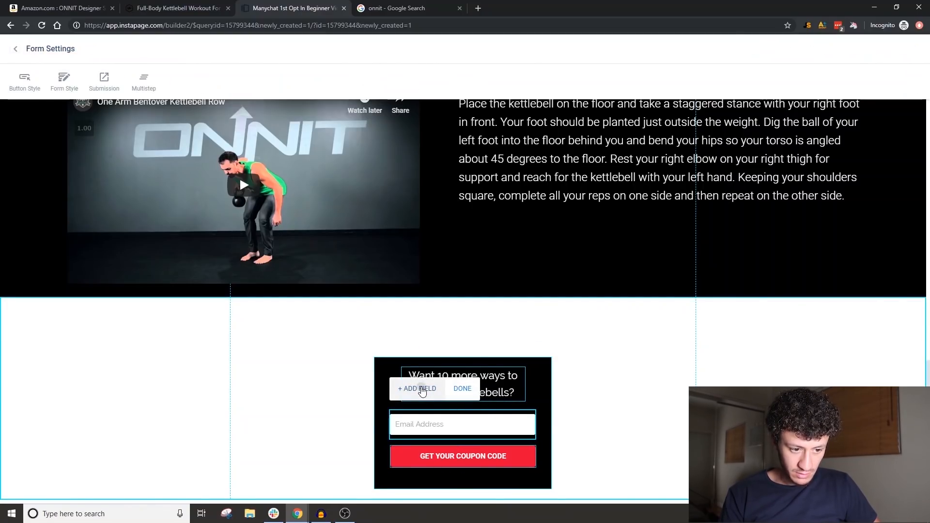
click(421, 389)
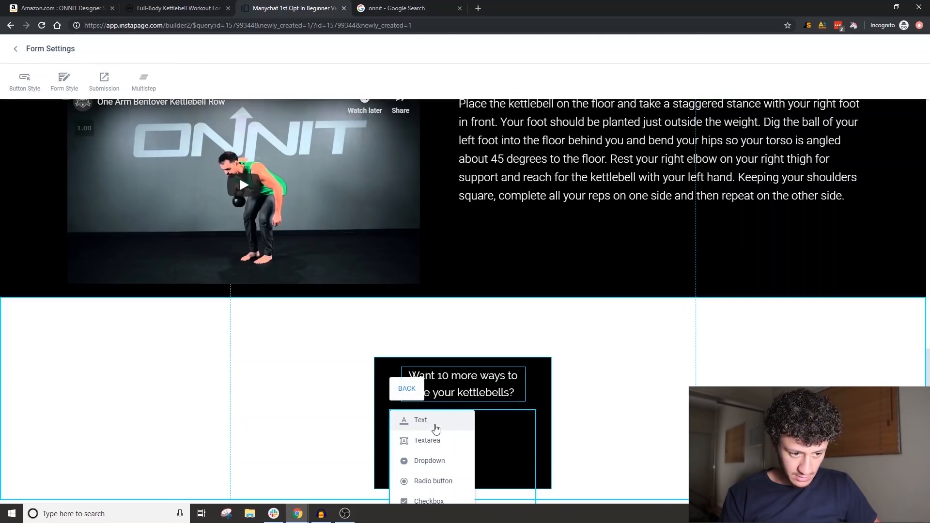
click(436, 428)
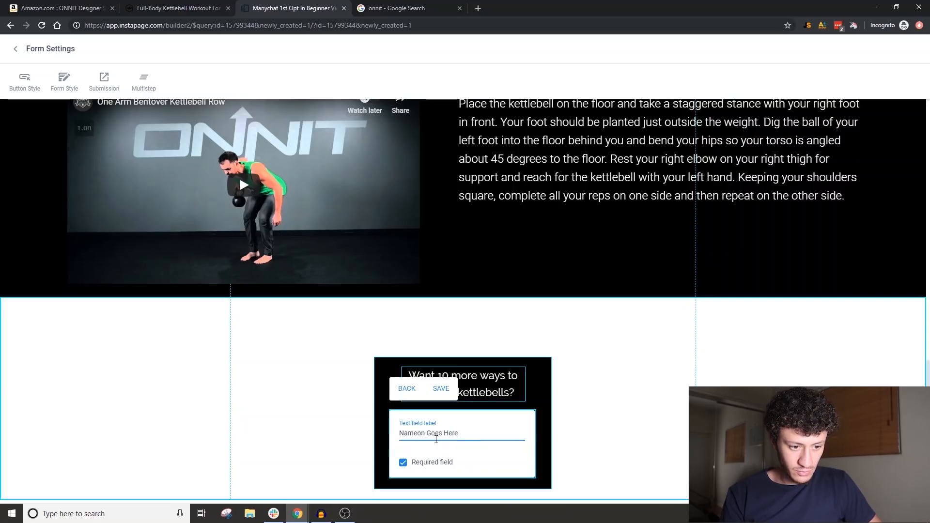
click(441, 388)
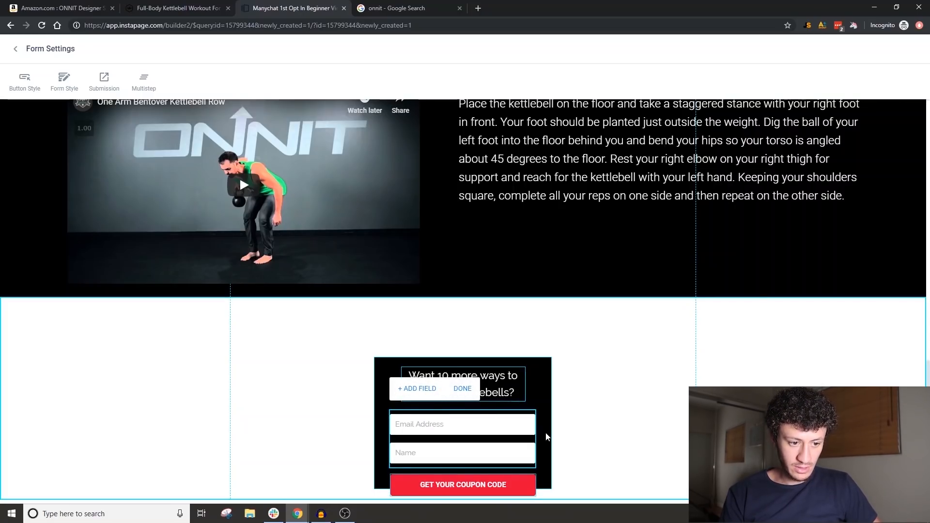
click(577, 424)
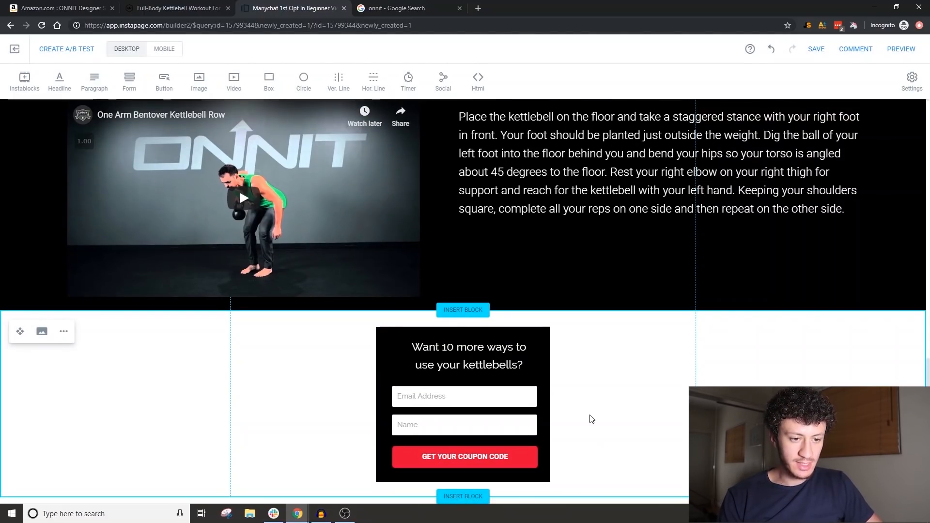
Step: Review the exercise sections above the form and save the landing page
scroll(609, 373, up, 12)
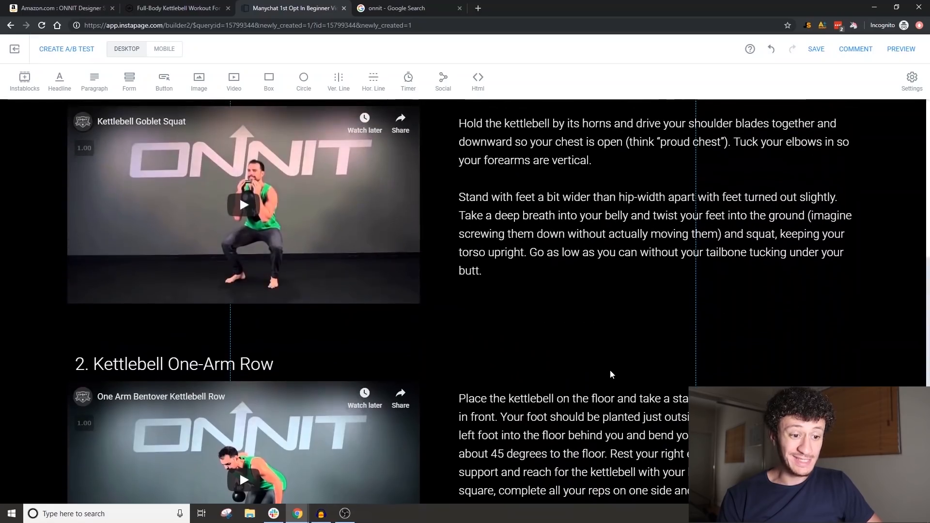
scroll(610, 373, down, 10)
scroll(610, 373, down, 3)
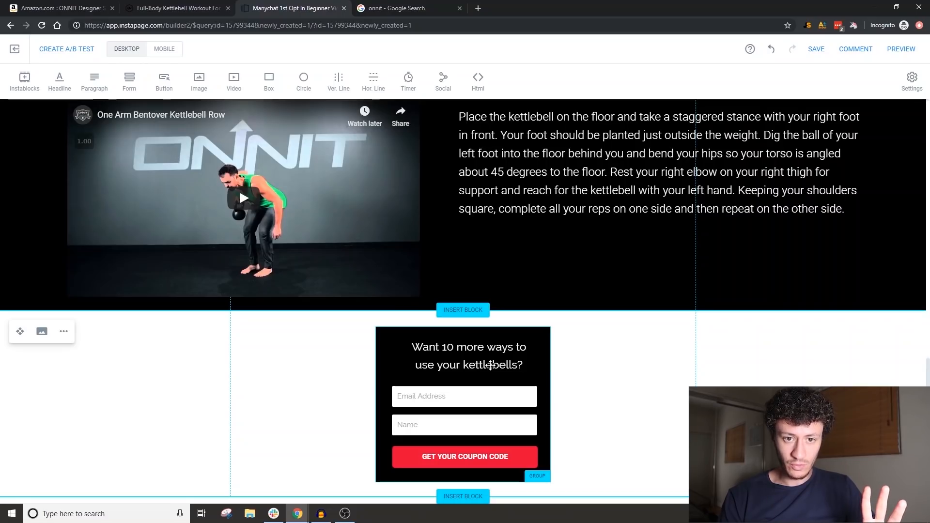
click(815, 49)
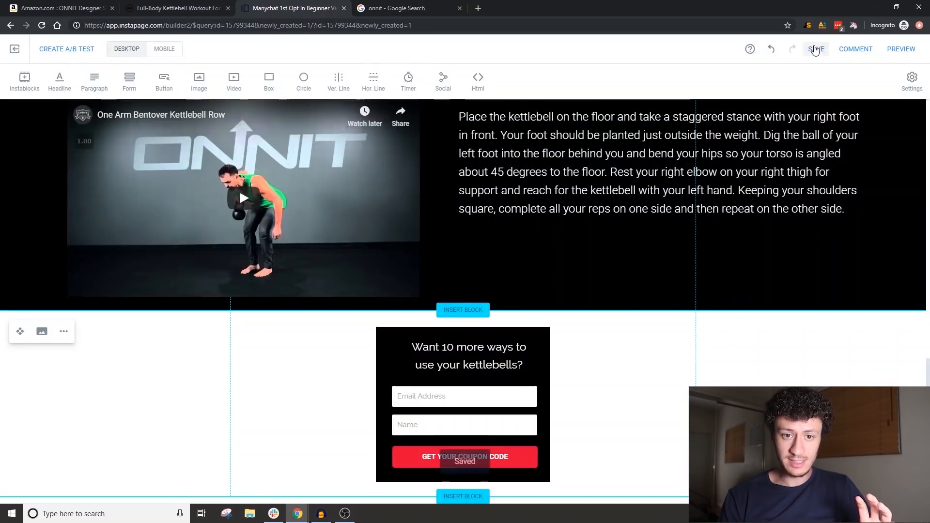
Step: Add the Facebook Pixel integration to the page's analytics by entering the Facebook Pixel ID and saving it
click(912, 79)
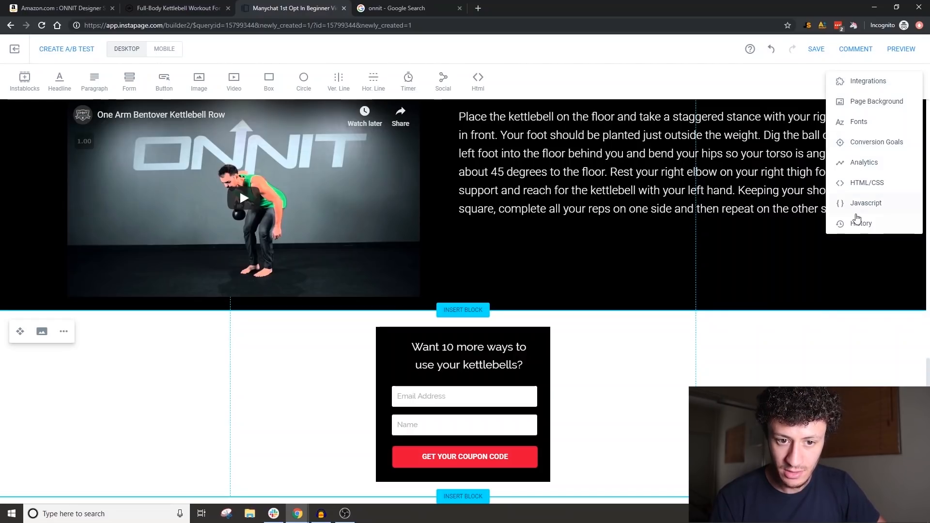
click(869, 160)
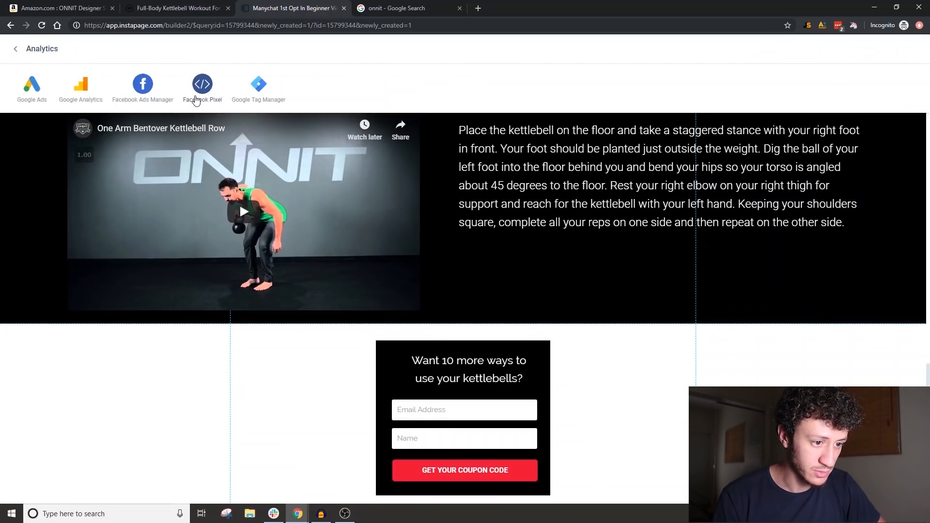
click(200, 87)
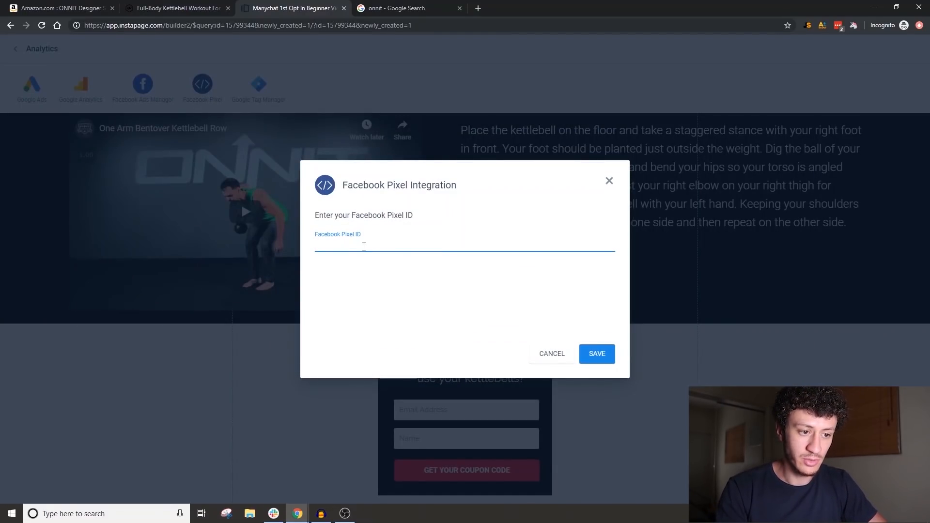
text(342398798)
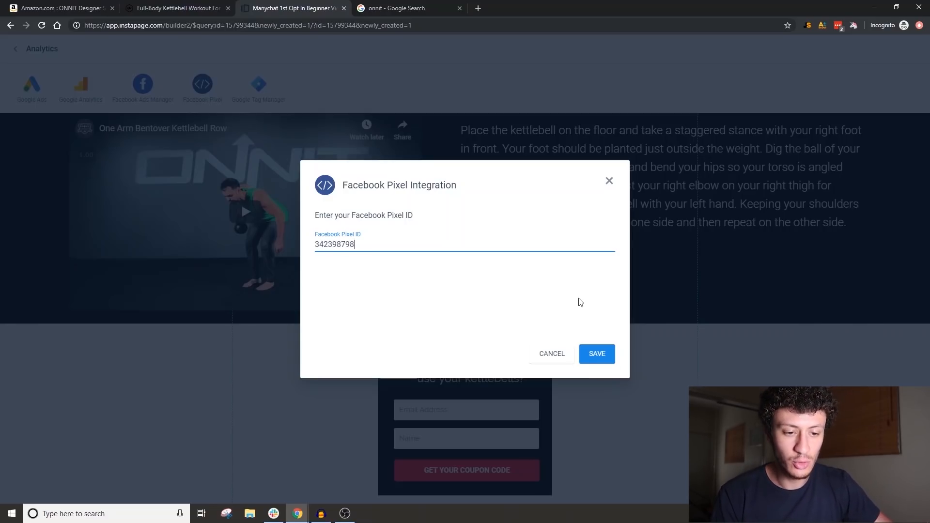
click(597, 354)
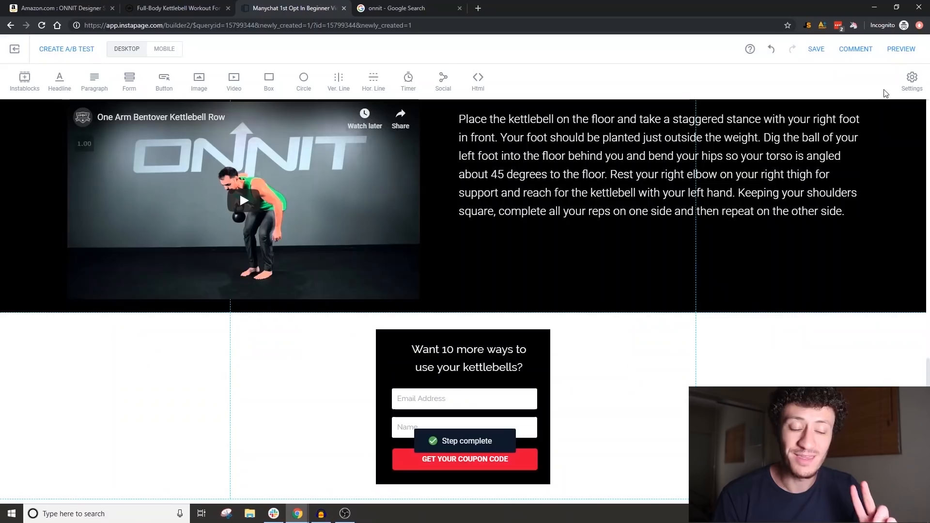
Step: Open the submission settings of the opt-in form inside the black box below the exercise sections
click(497, 433)
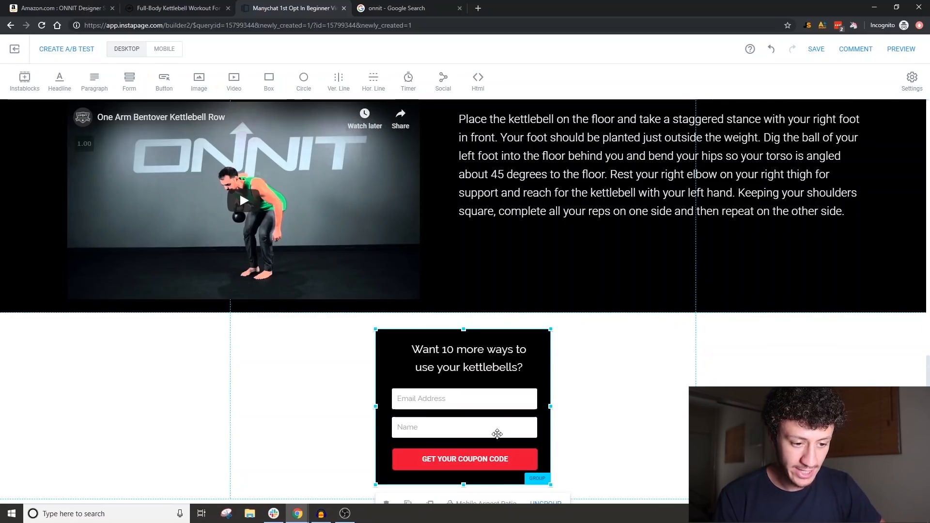
double_click(464, 465)
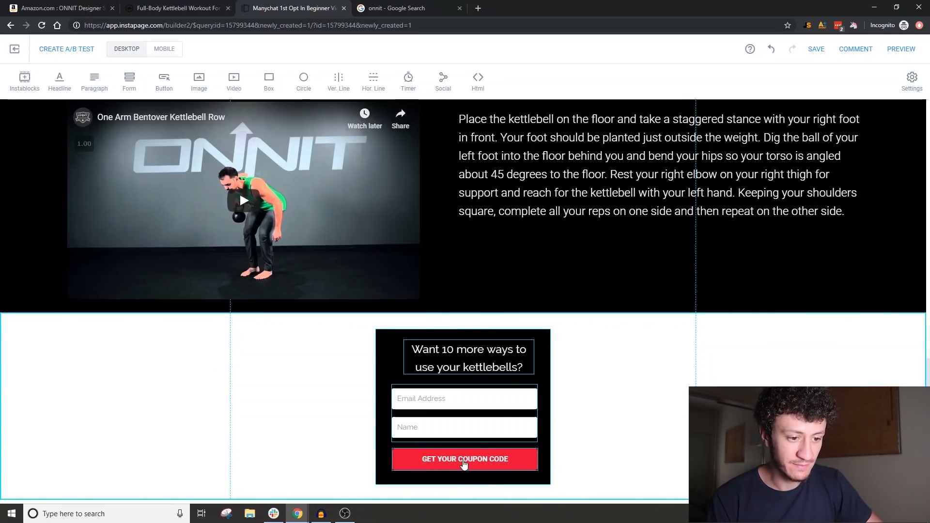
click(455, 464)
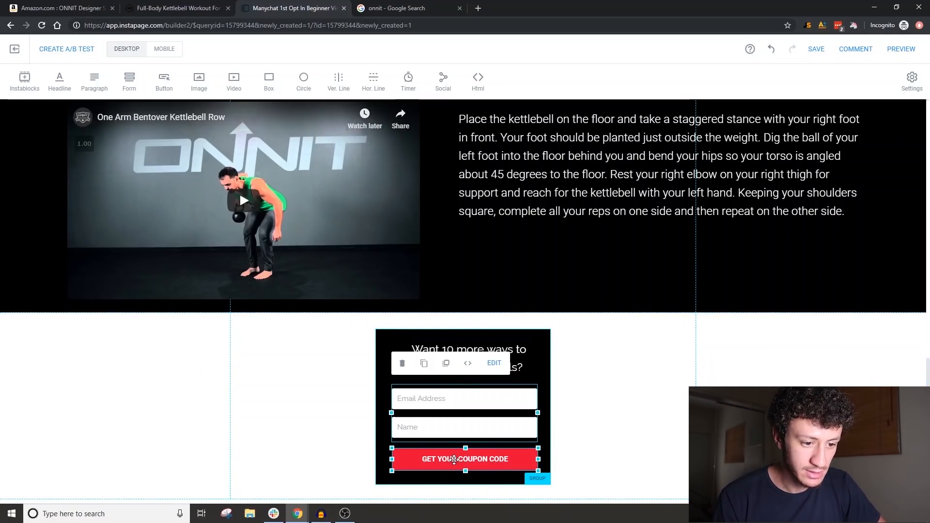
click(496, 372)
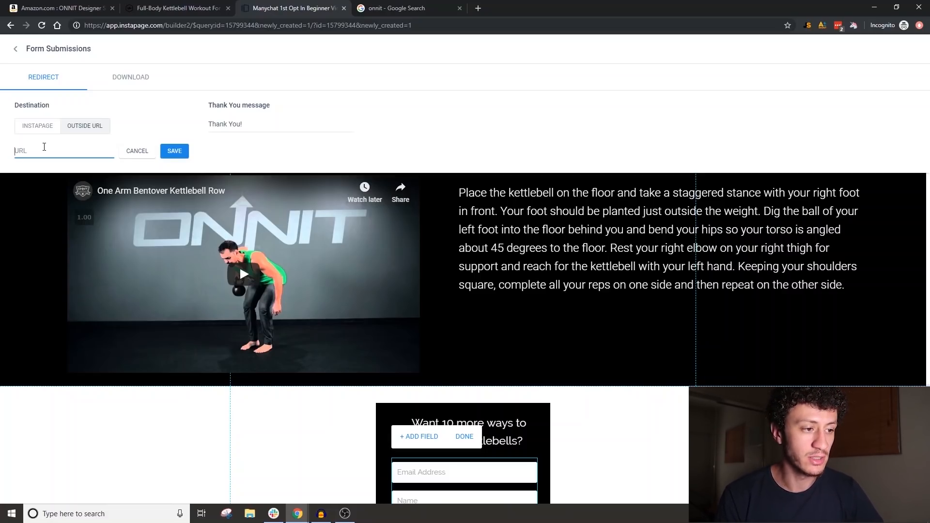
Step: Compare the form's Instapage, outside URL and download options, and set the redirect destination to Instapage
click(49, 129)
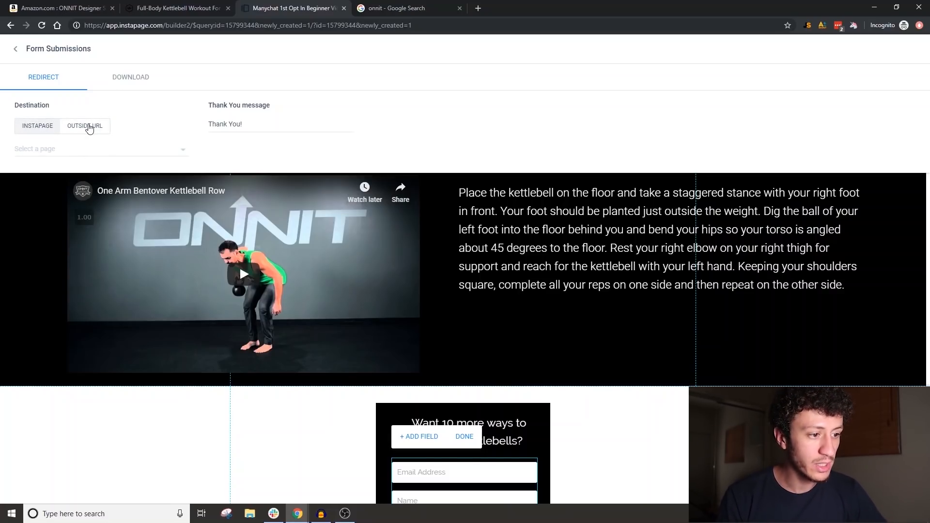
click(88, 127)
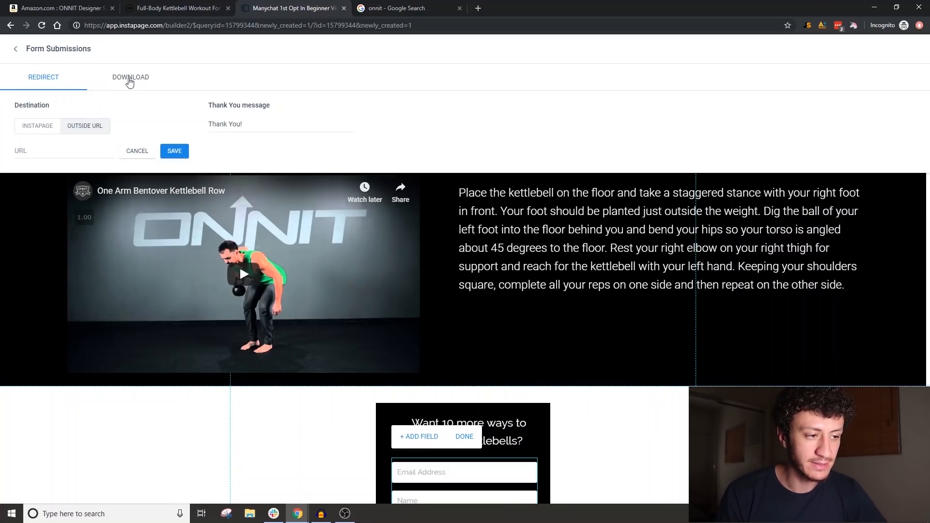
click(129, 82)
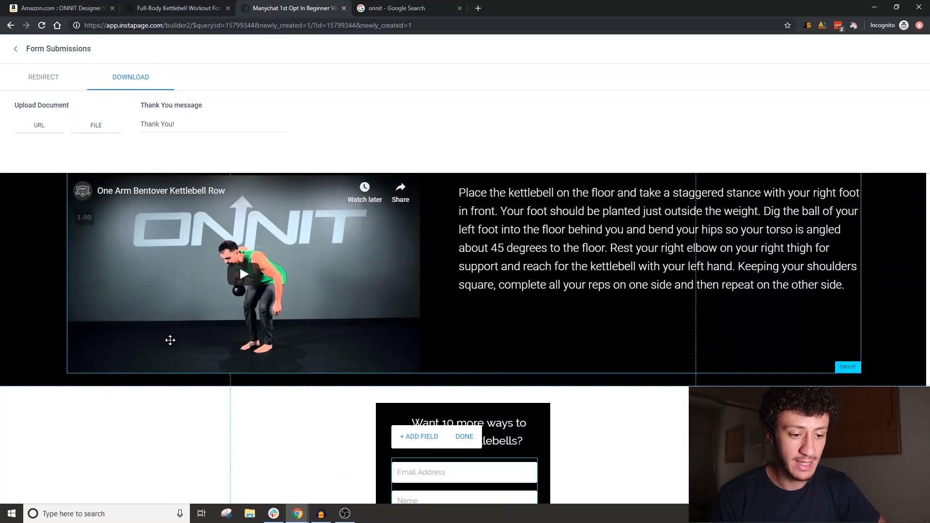
click(39, 81)
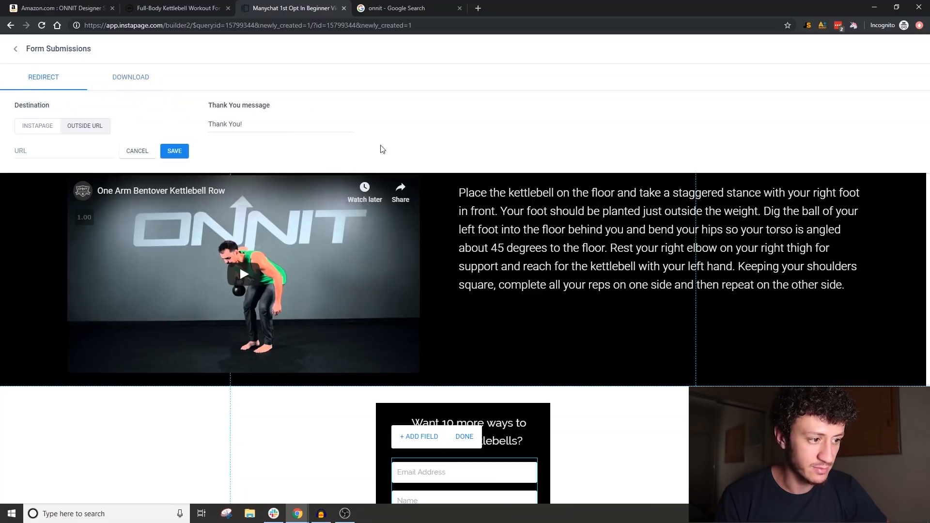
click(23, 126)
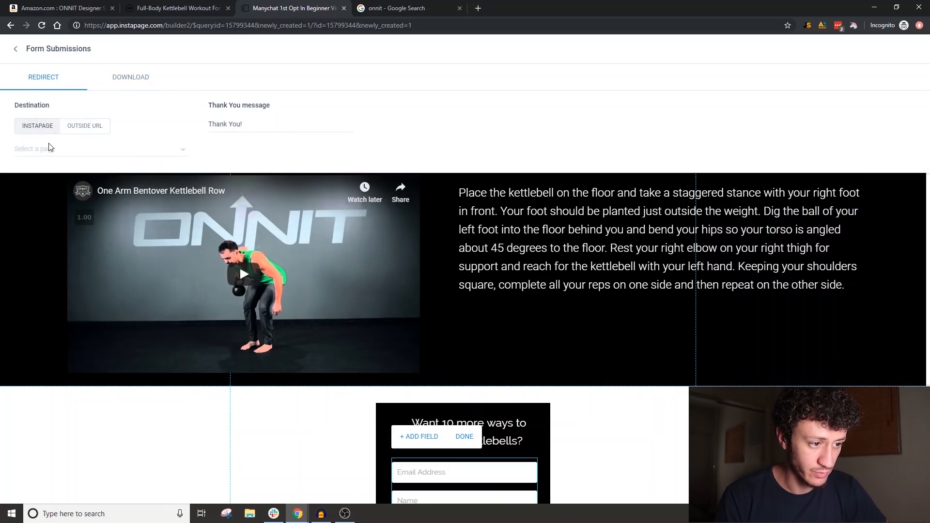
Step: Extend the form's "Thank You!" message with "Check Your Email Soon"
click(215, 130)
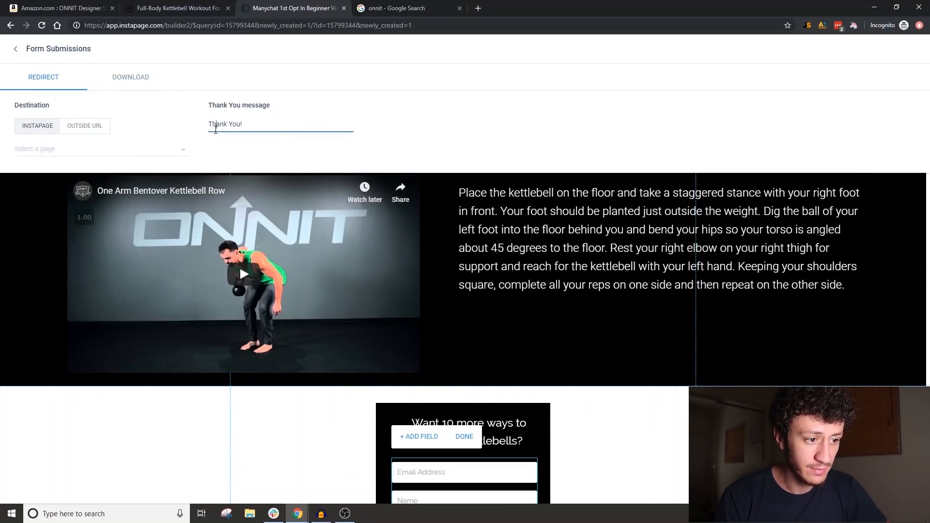
click(250, 122)
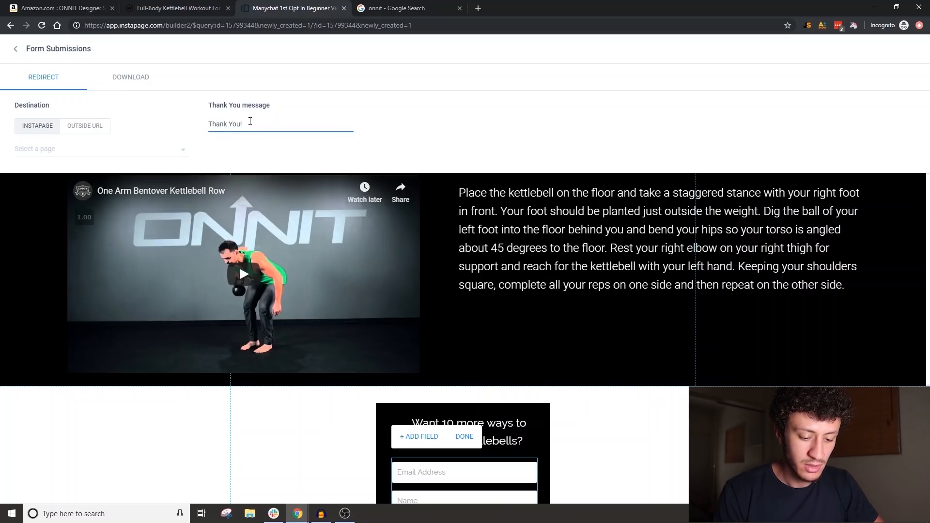
text(Check You)
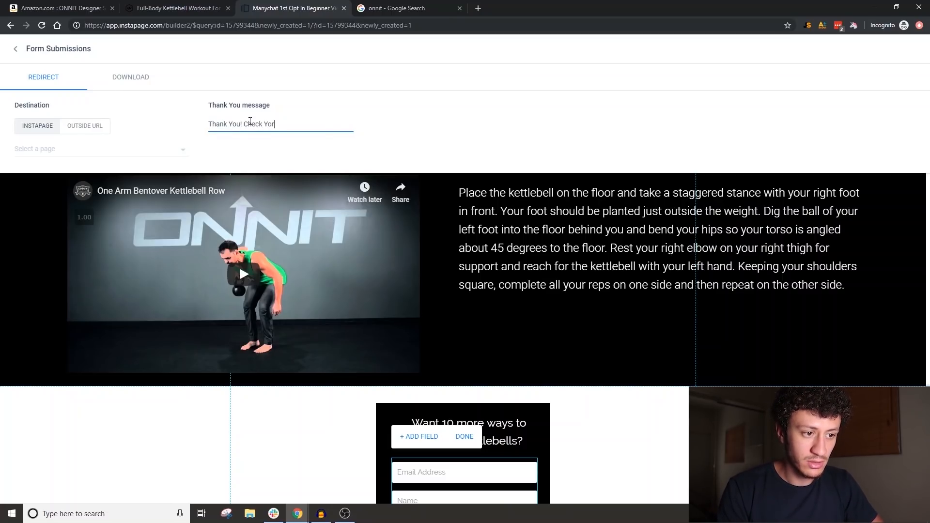
text(r Email S)
text(oo)
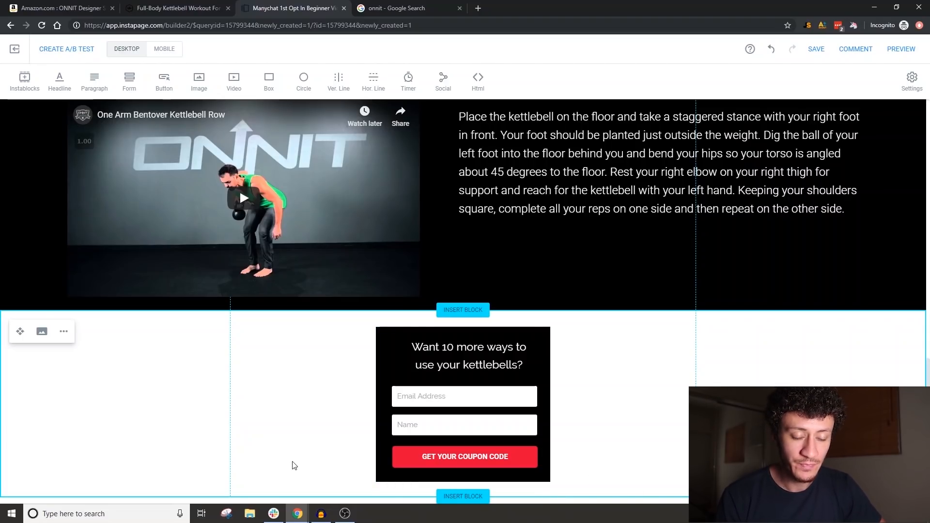
Step: Move the grouped opt-in form from the page bottom to just below the "Full-Body Kettlebell Workout For Beginners" headline
scroll(563, 387, up, 2)
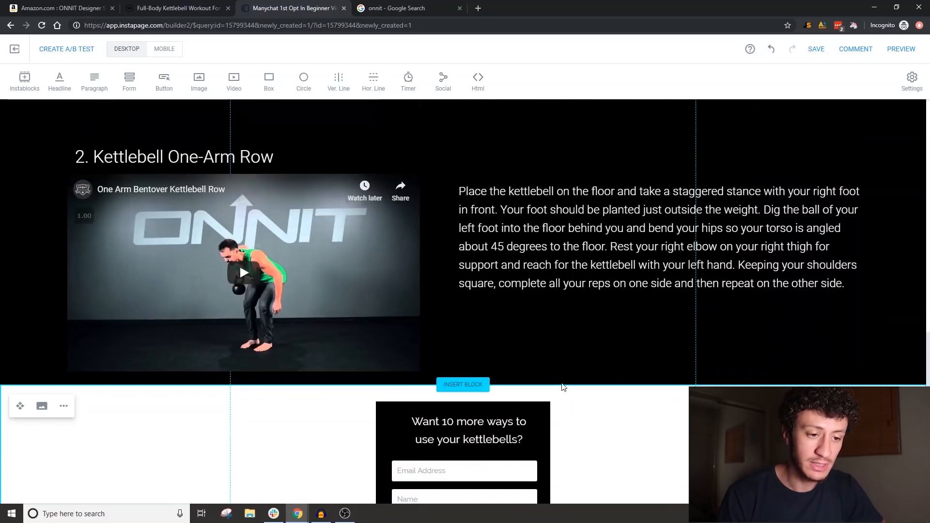
scroll(563, 387, up, 14)
scroll(563, 387, down, 15)
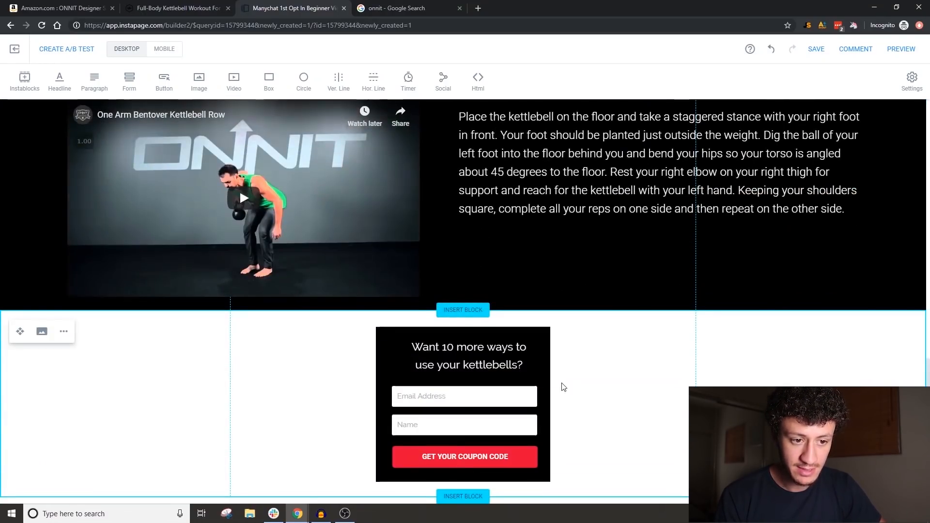
drag(533, 398, 622, 381)
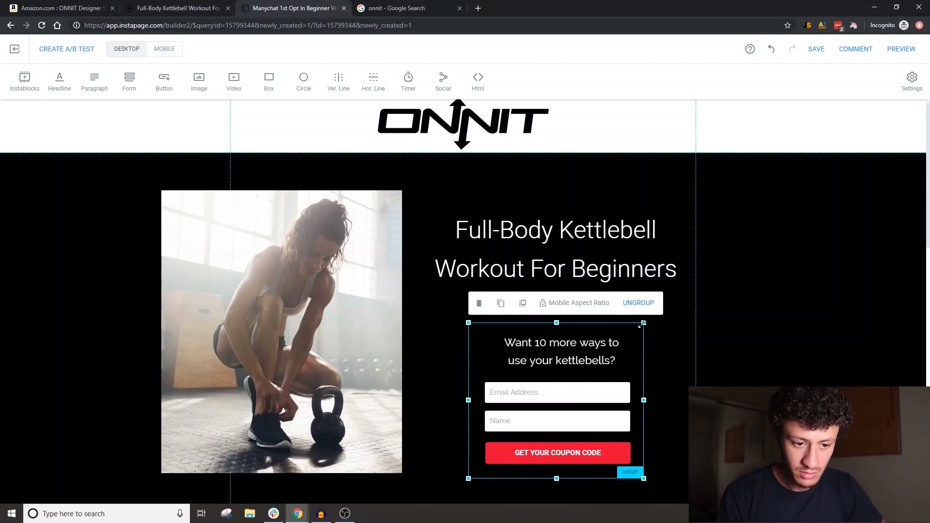
Step: Ungroup the opt-in form below the headline and give its background box a white color with 52% opacity
click(639, 302)
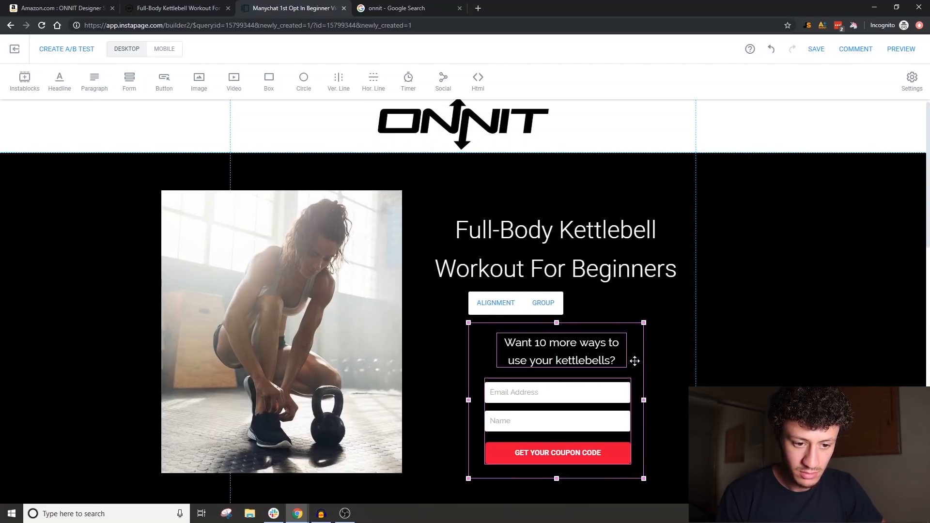
click(669, 350)
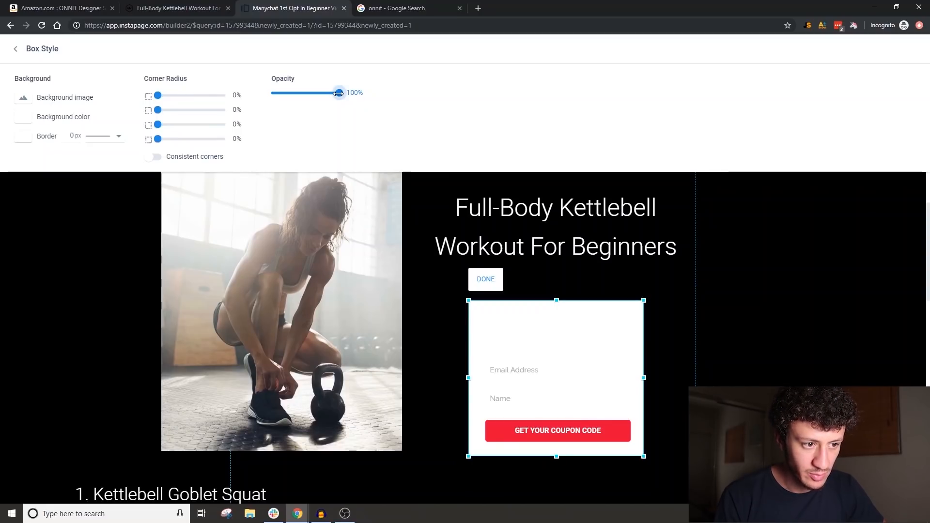
drag(339, 93, 304, 93)
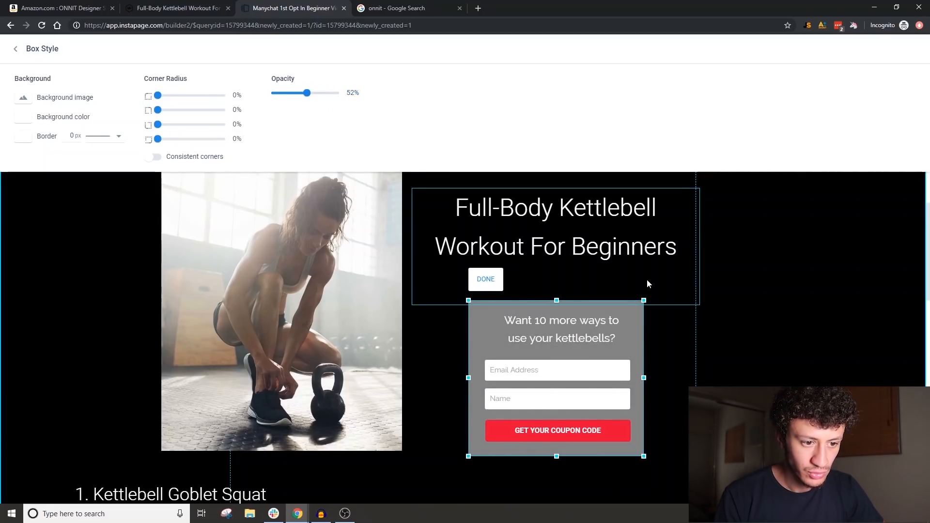
click(486, 279)
click(751, 320)
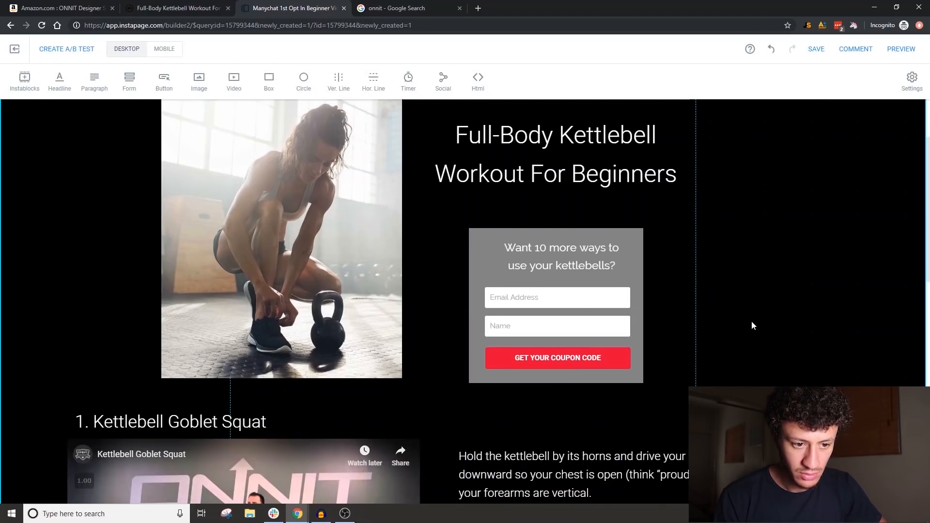
Step: Examine how the opt-in form fits below the headline and above the exercise sections
scroll(751, 321, up, 2)
scroll(753, 326, down, 2)
scroll(754, 325, up, 3)
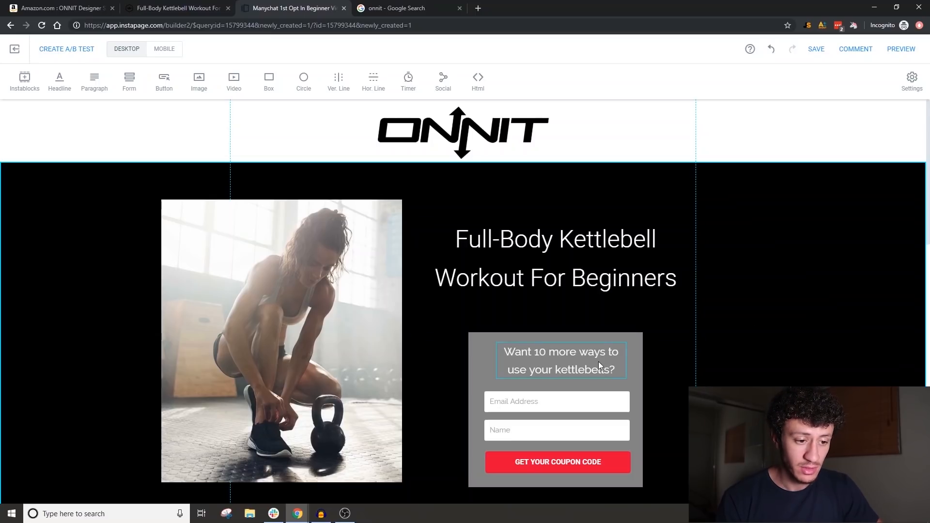
scroll(774, 355, down, 5)
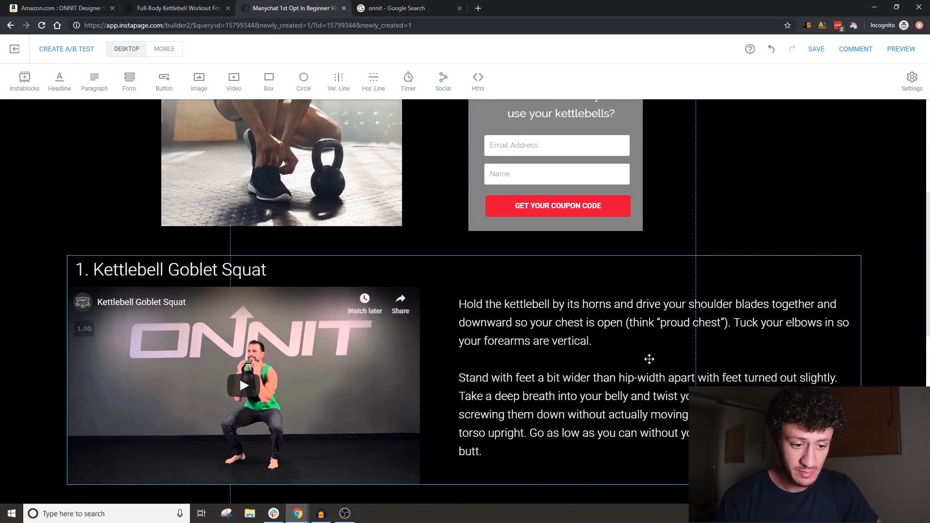
scroll(648, 359, up, 5)
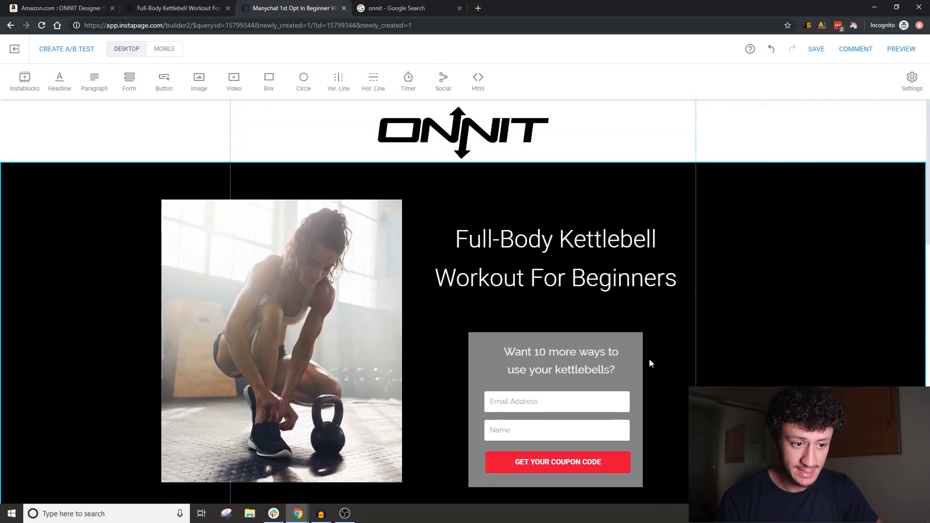
click(556, 354)
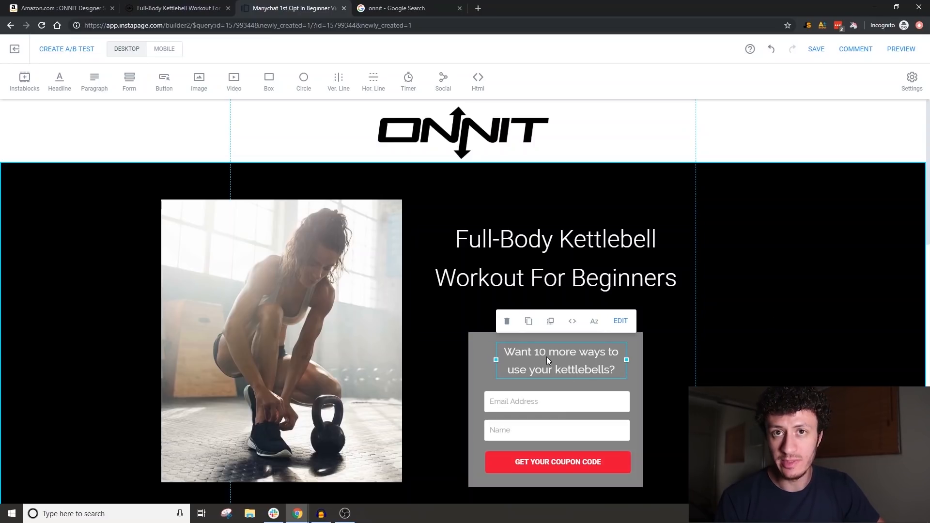
click(771, 355)
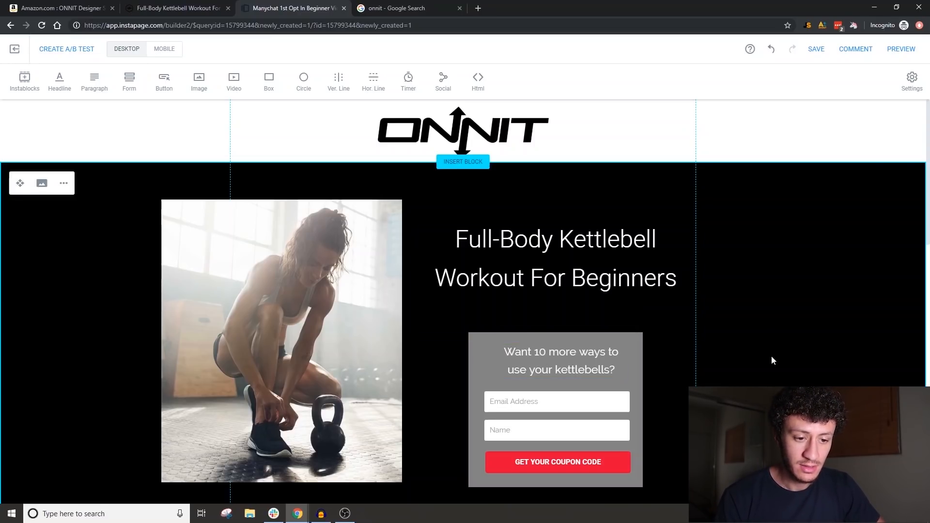
scroll(762, 295, down, 1)
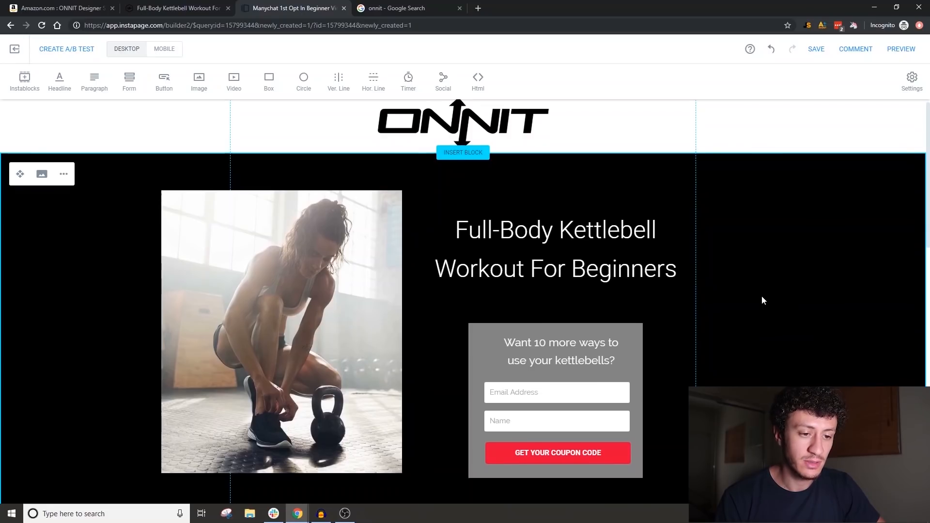
scroll(761, 298, down, 6)
scroll(545, 359, down, 3)
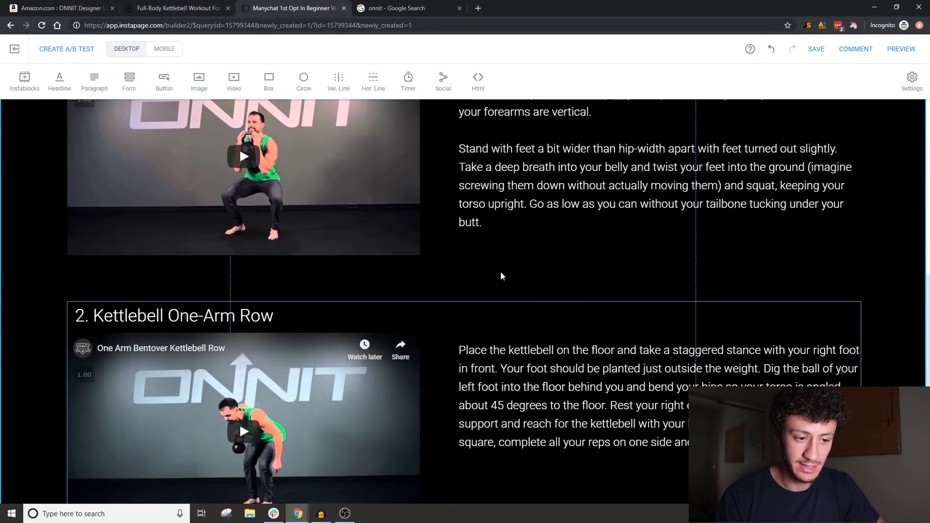
scroll(532, 204, up, 9)
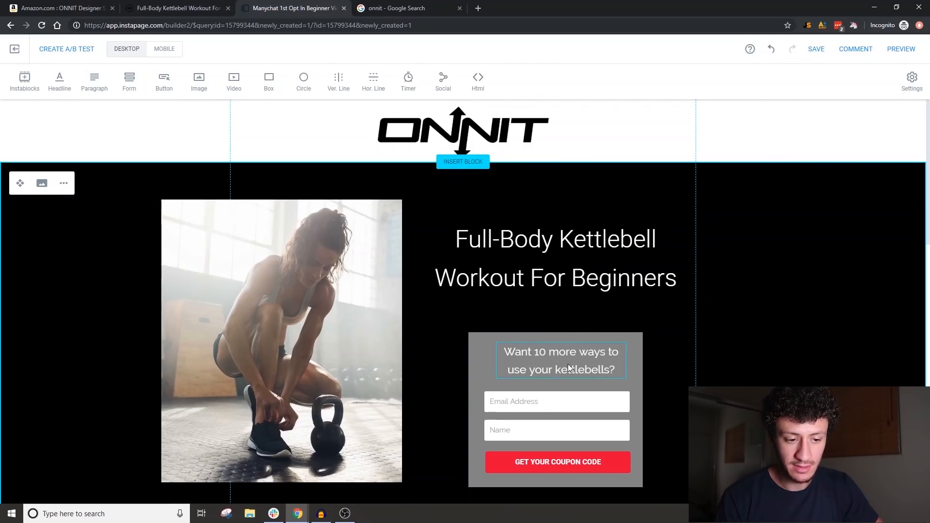
scroll(736, 308, down, 5)
scroll(735, 308, up, 5)
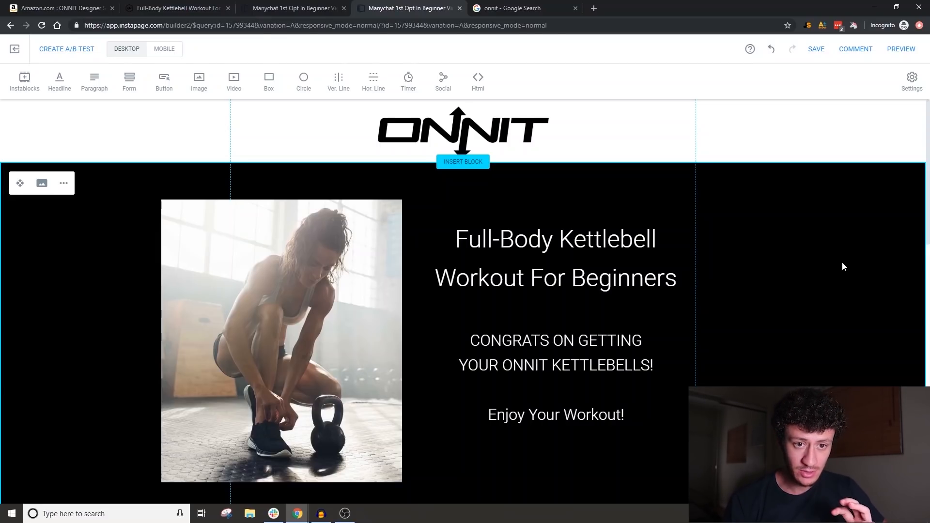
Step: Save the landing page and switch to its mobile layout
click(817, 50)
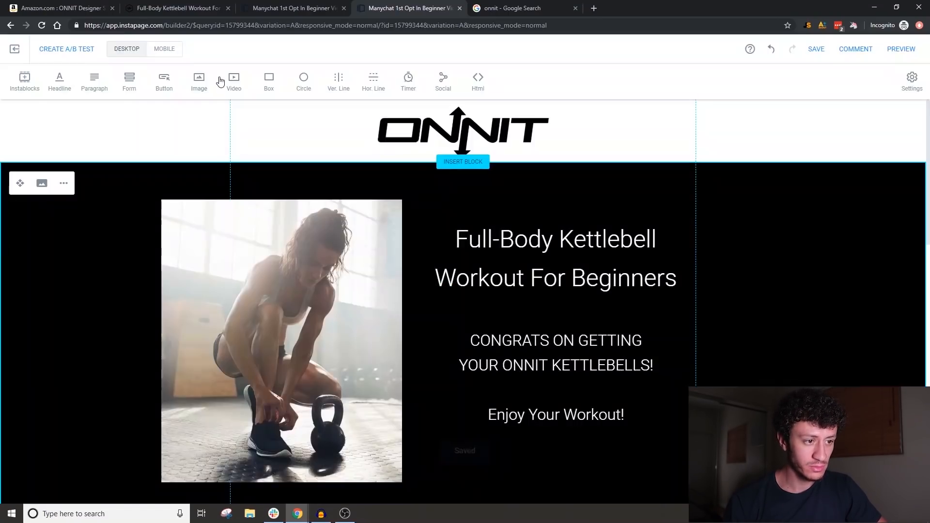
click(165, 50)
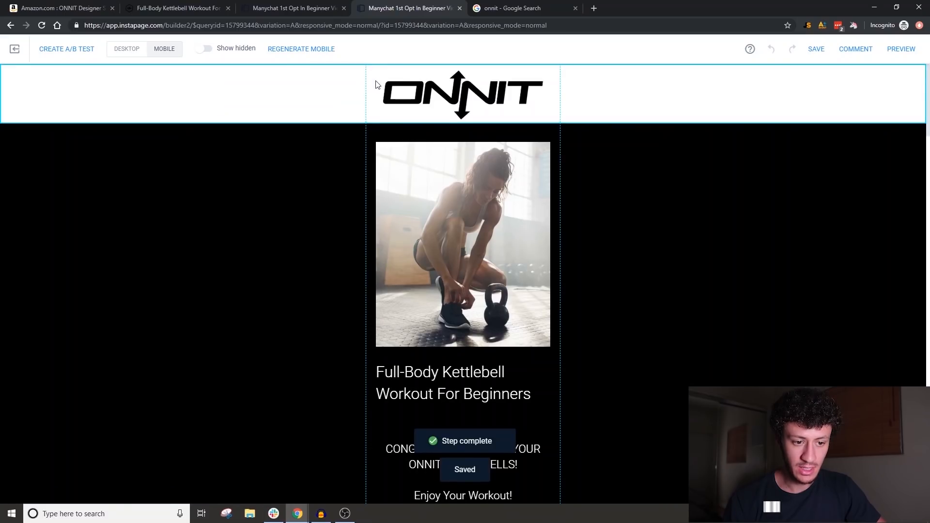
click(378, 81)
Step: Check the mobile layout down to the form and shorten the black block to end just below the one-arm row description
scroll(549, 362, down, 5)
scroll(701, 265, down, 10)
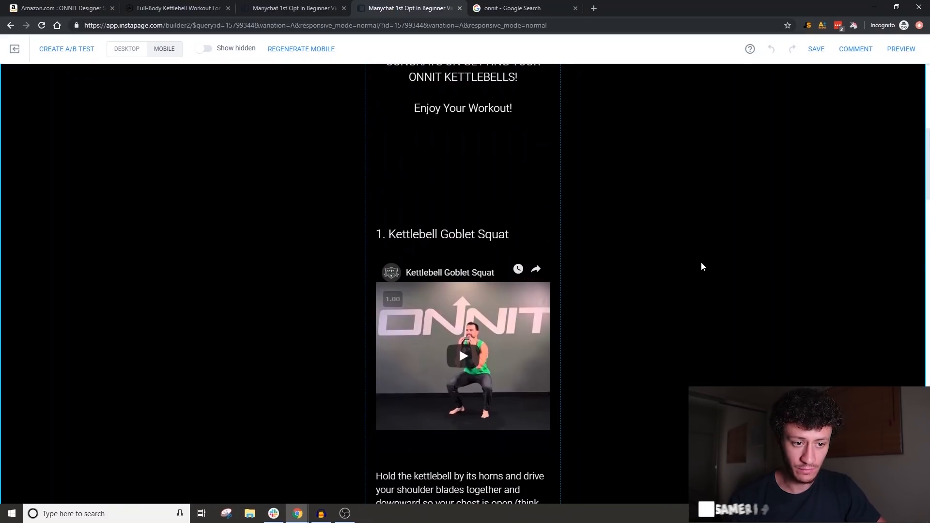
scroll(702, 266, down, 6)
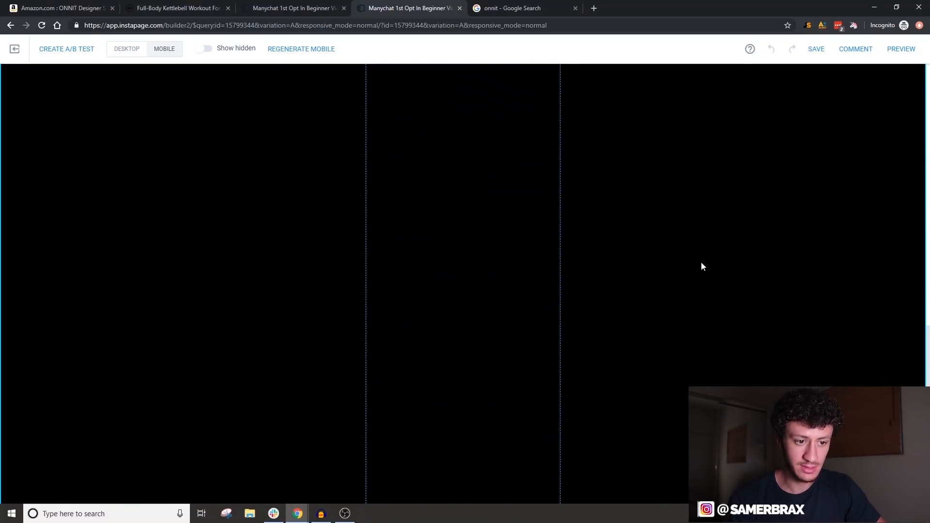
scroll(702, 266, down, 15)
scroll(701, 267, up, 8)
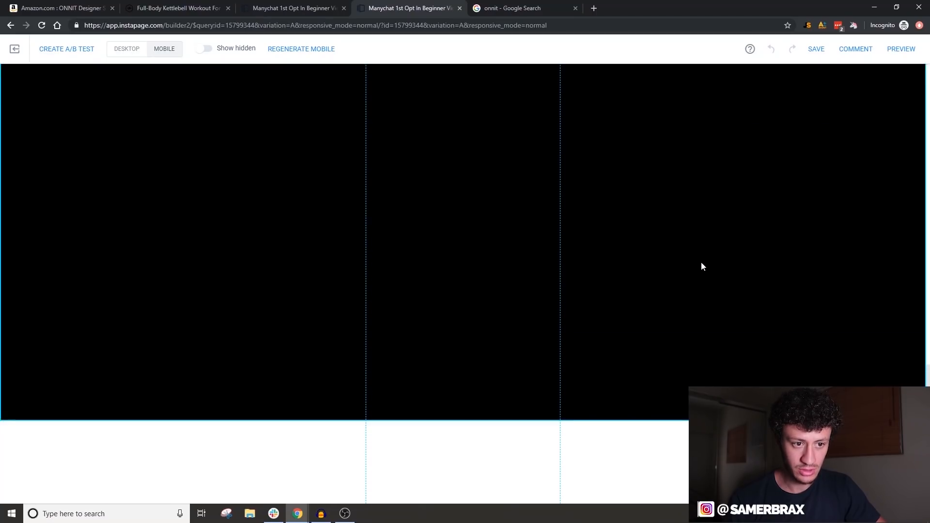
scroll(591, 349, down, 8)
scroll(601, 248, up, 5)
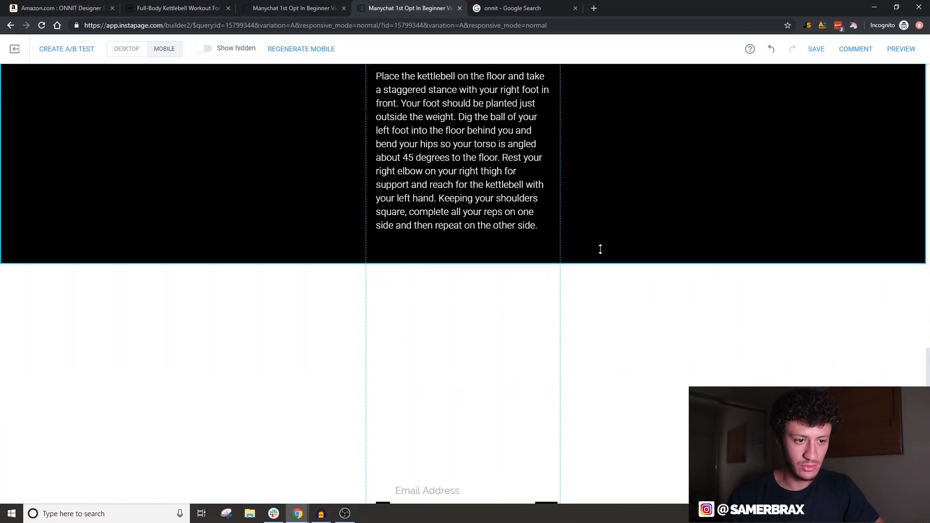
Step: Preview the landing page in its mobile and desktop versions, check it down to the opt-in form, and close the preview
scroll(600, 247, up, 15)
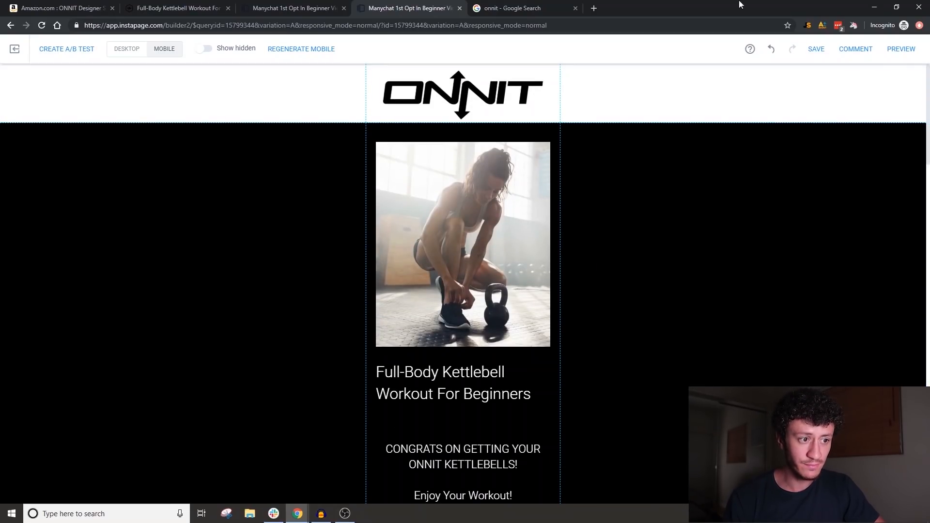
click(777, 157)
click(902, 49)
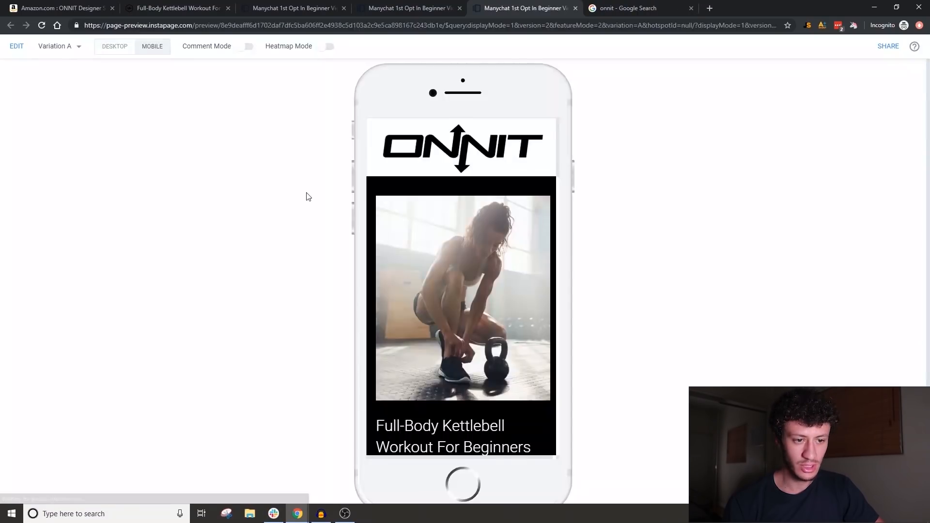
scroll(531, 371, down, 6)
scroll(530, 367, up, 6)
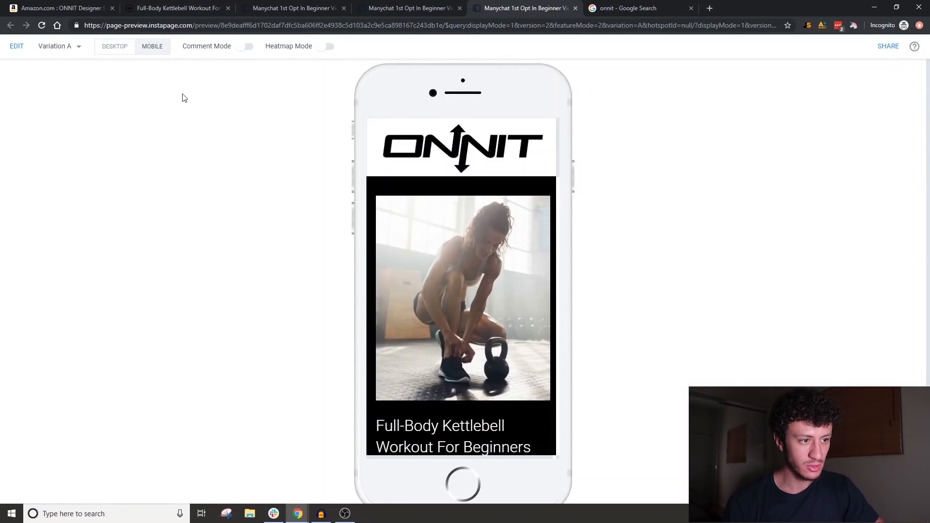
click(111, 47)
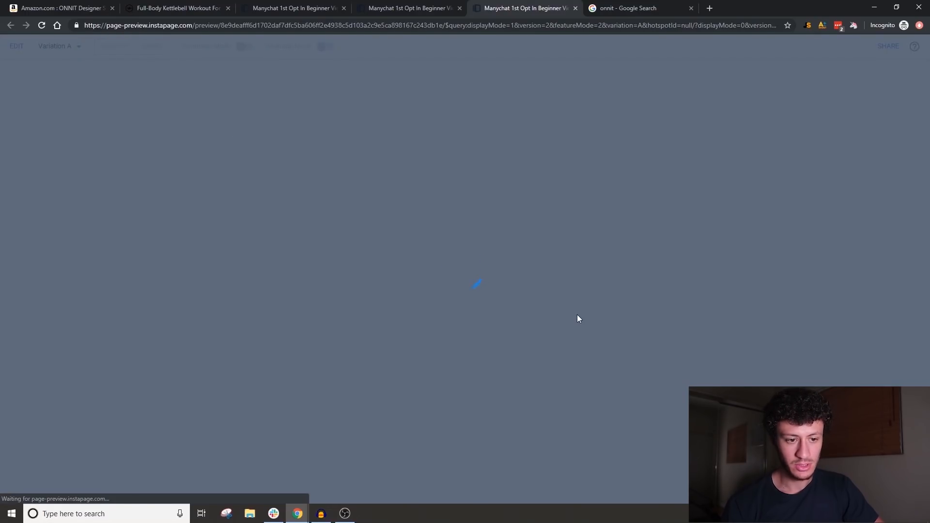
scroll(577, 318, down, 10)
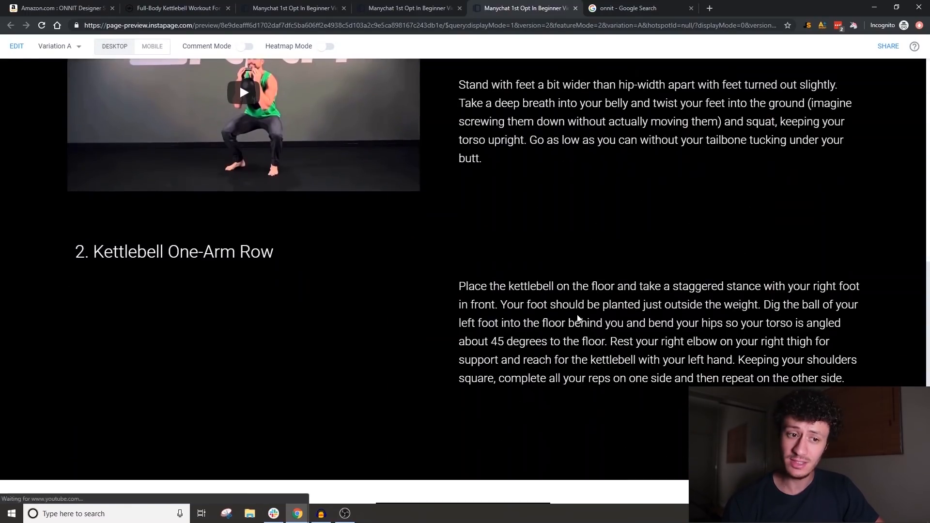
scroll(577, 317, down, 3)
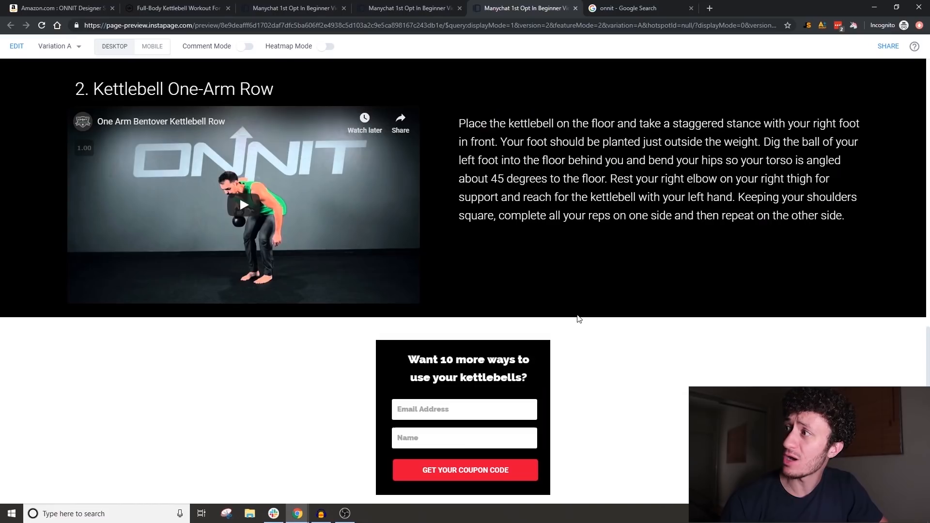
scroll(488, 313, up, 13)
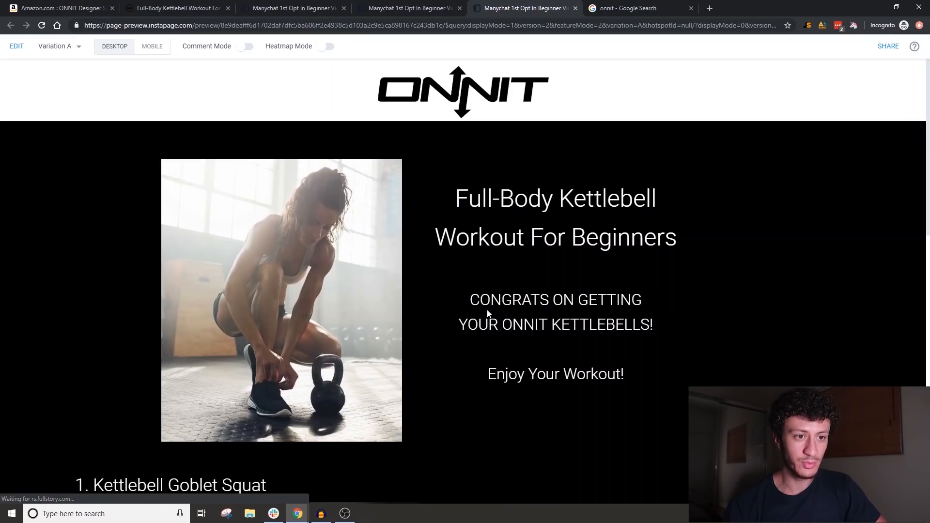
key(ctrl+w)
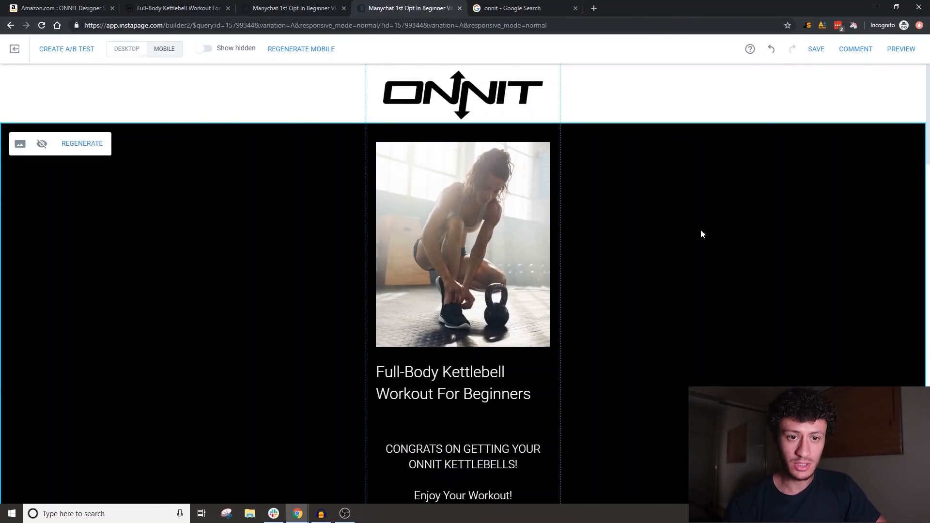
Step: Save the landing page and exit the page builder
click(816, 49)
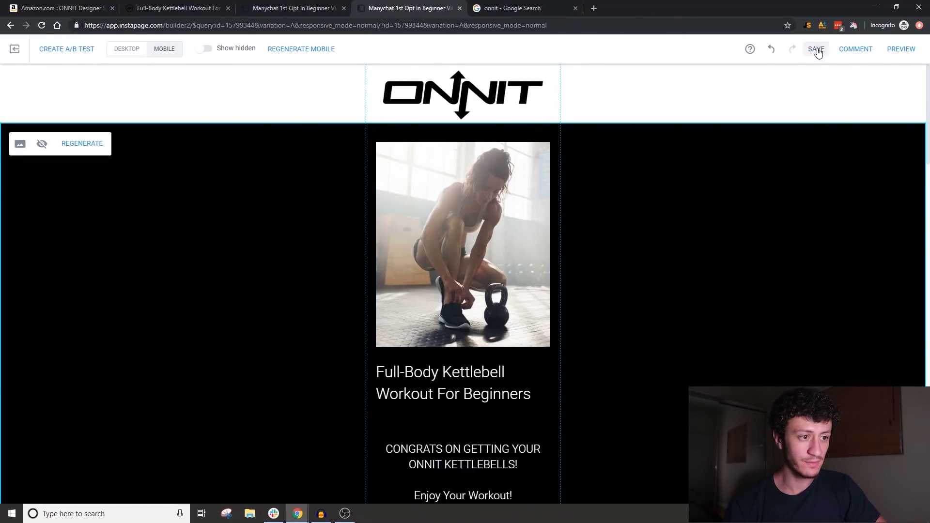
click(15, 51)
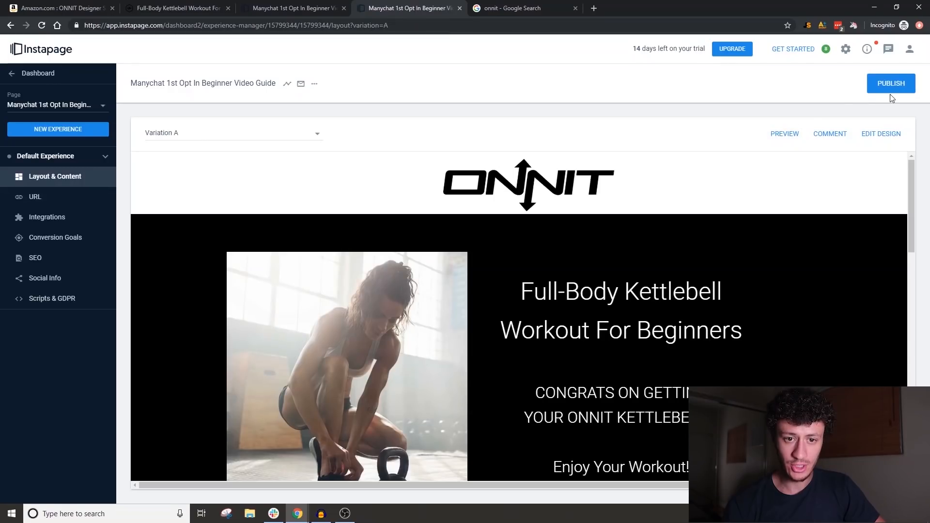
Step: Publish the landing page as a demo page under the subdomain onnitbeginnerguide.pagedemo.co
click(899, 89)
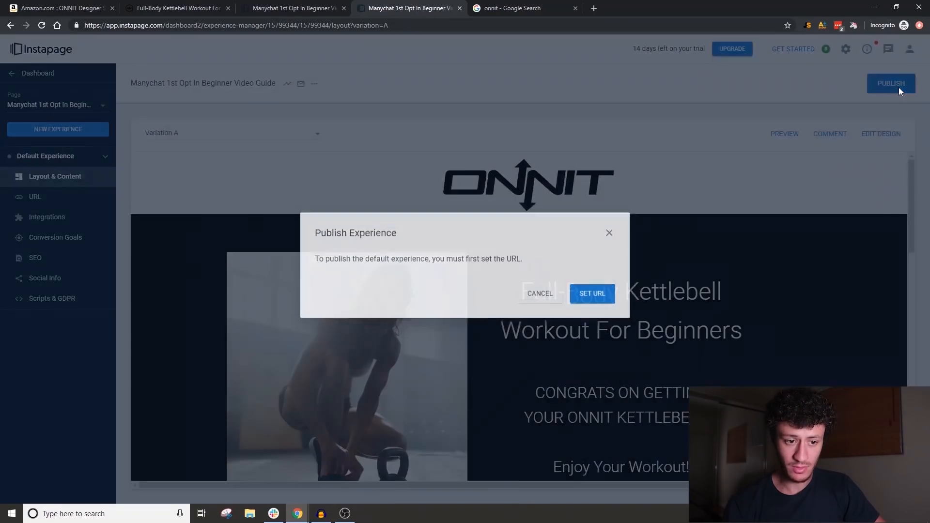
click(594, 297)
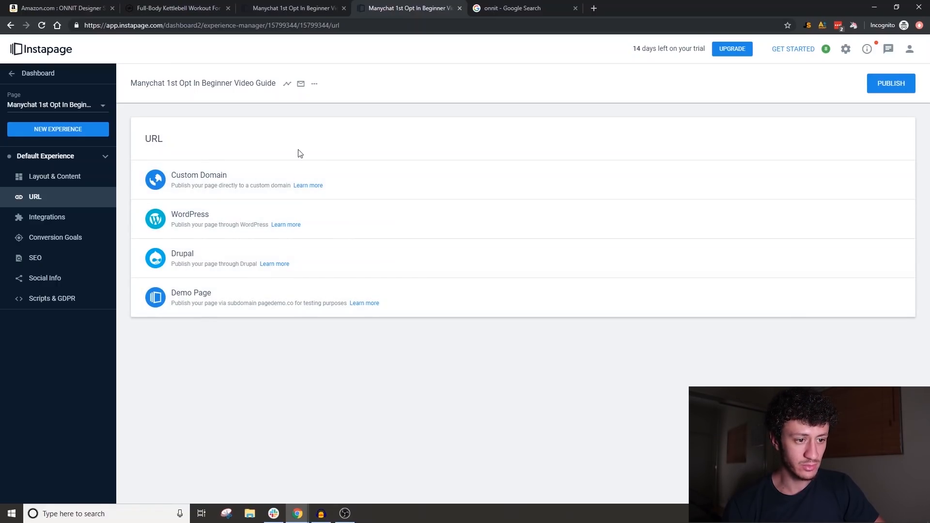
click(425, 297)
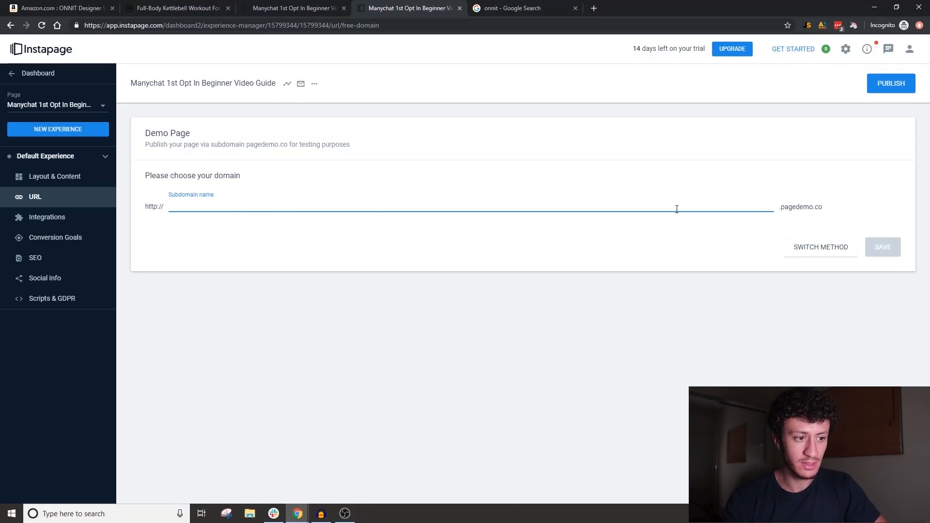
text(on)
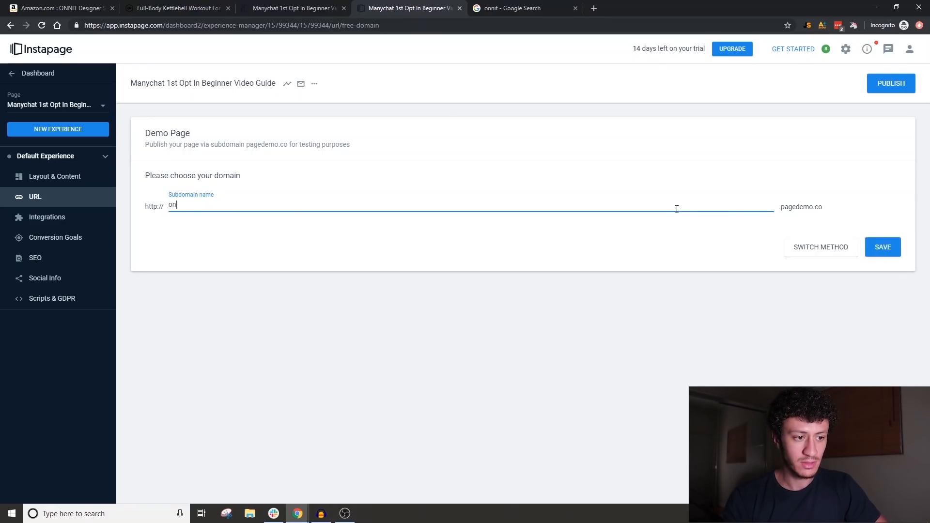
text(nitbeginner)
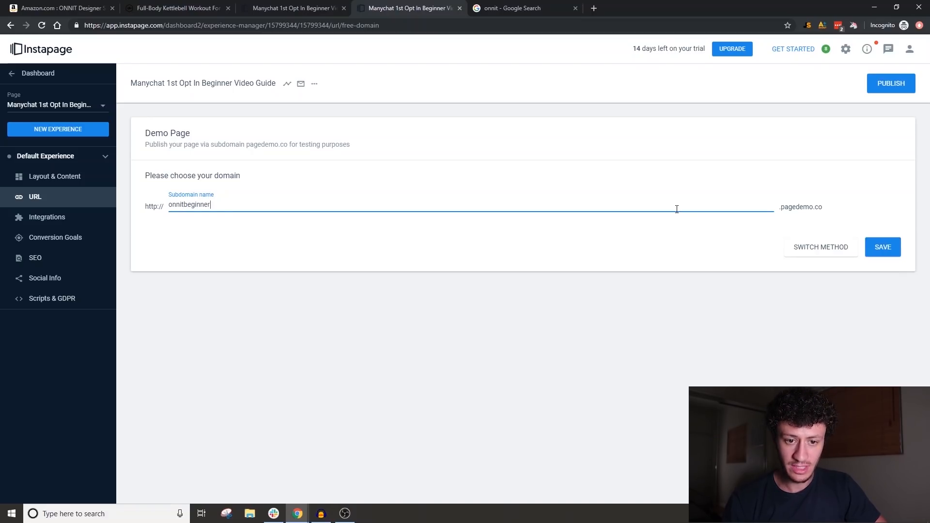
text(guide)
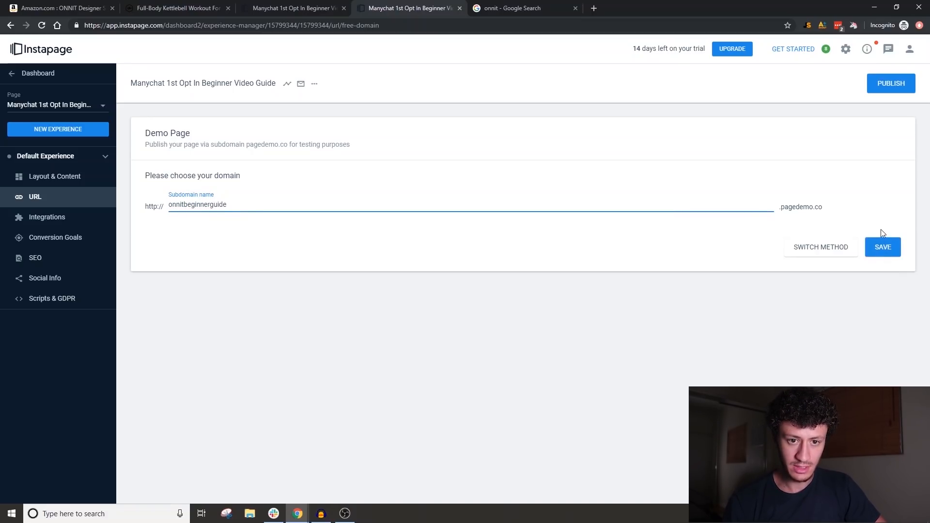
click(882, 247)
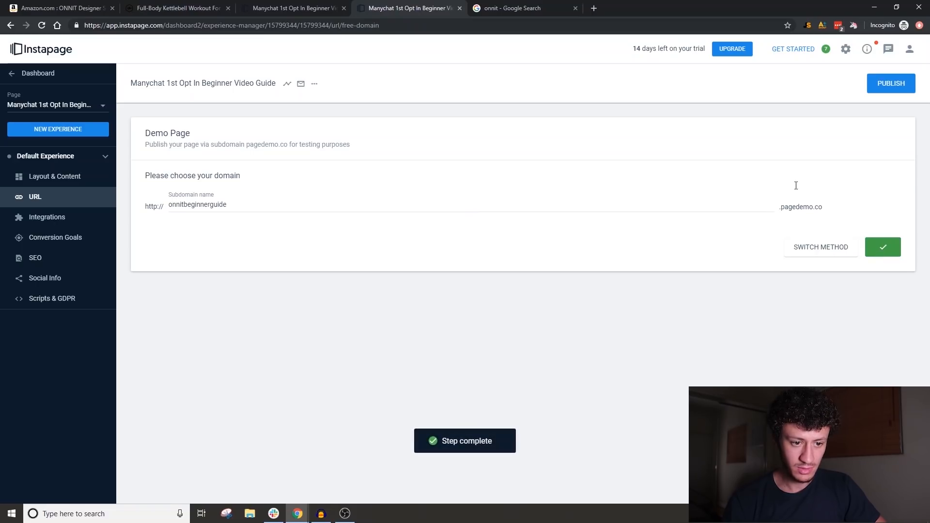
click(895, 85)
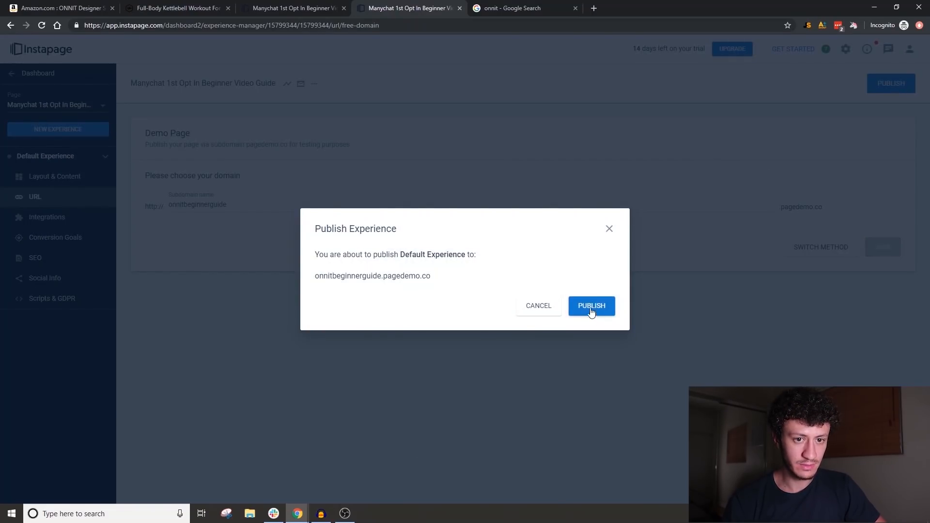
click(590, 312)
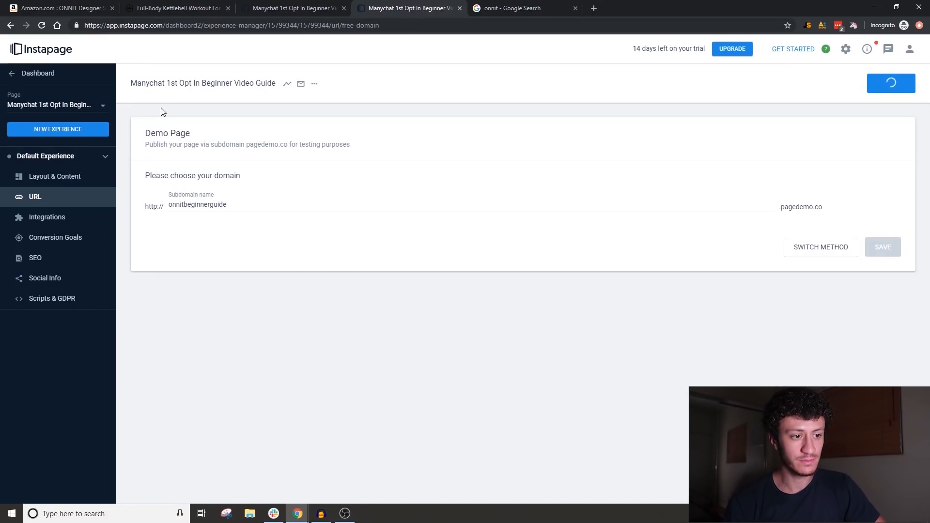
Step: Open the published page from the dashboard's page list and check its address, header and exercise sections
click(10, 74)
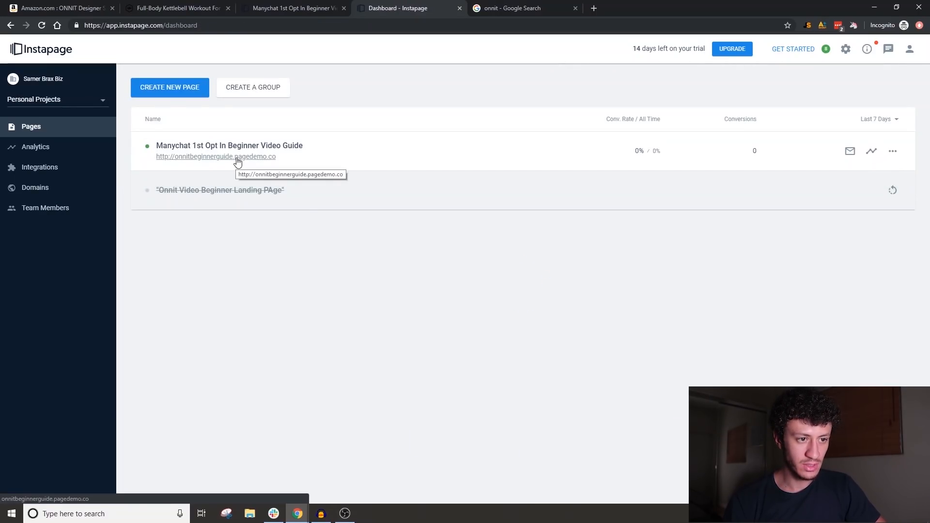
click(236, 158)
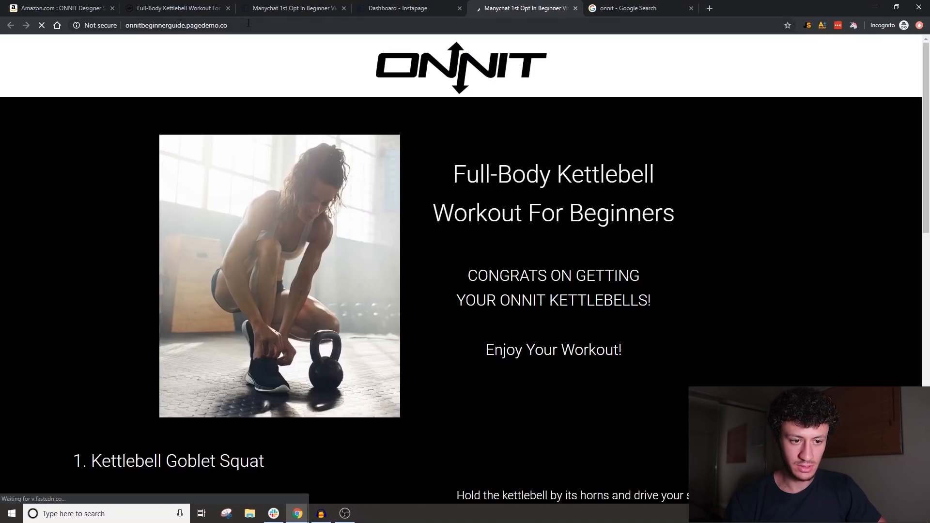
click(248, 22)
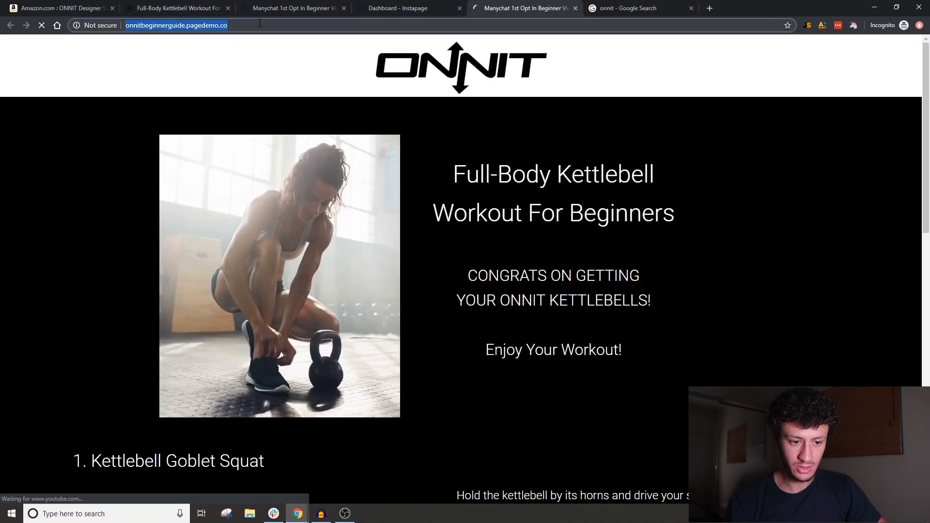
scroll(511, 193, down, 1)
scroll(511, 192, down, 12)
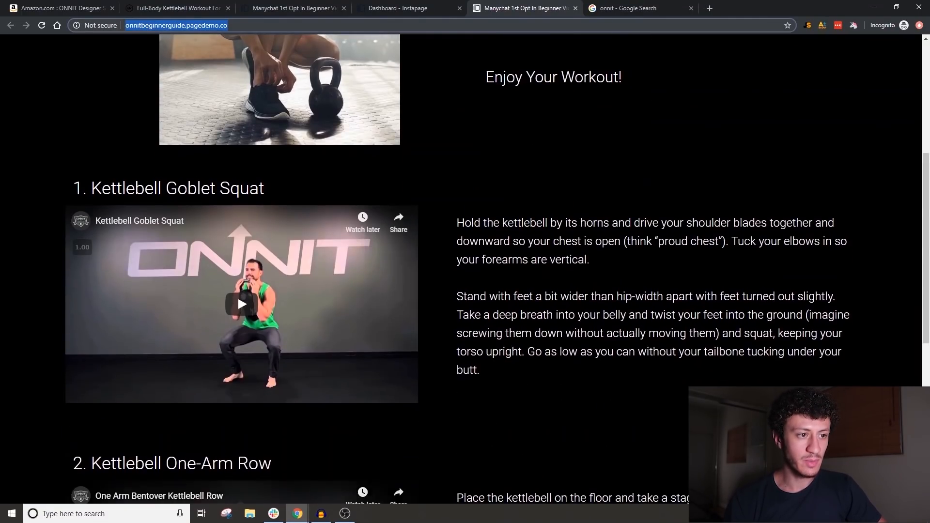
scroll(511, 192, up, 13)
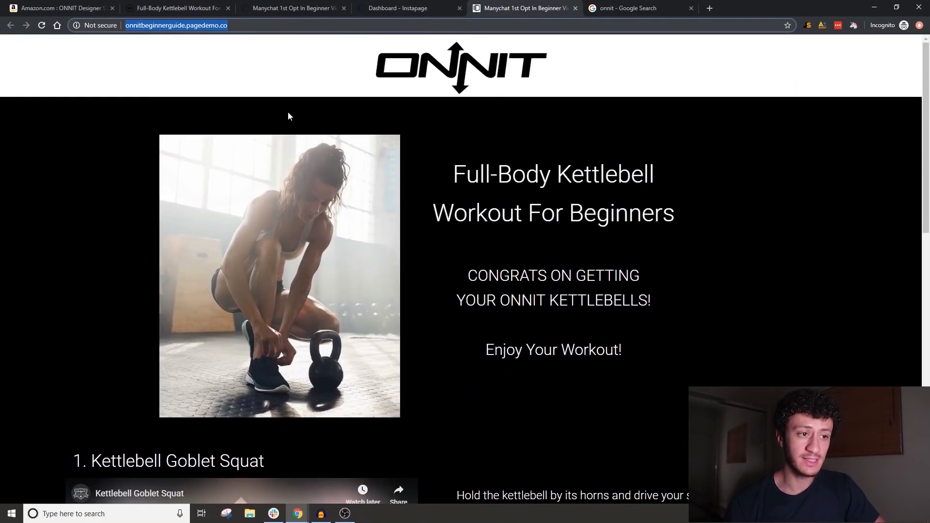